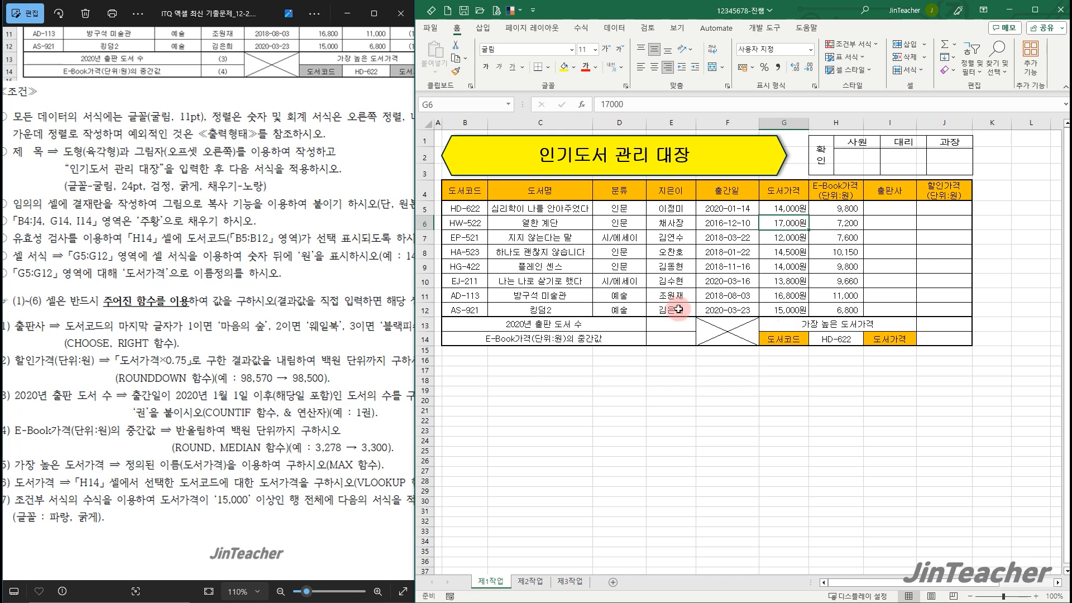
# Create a formula-based conditional formatting rule for B5:J12 with the formula =$G5>=15000
pyautogui.moveTo(488, 210); pyautogui.dragTo(949, 309)
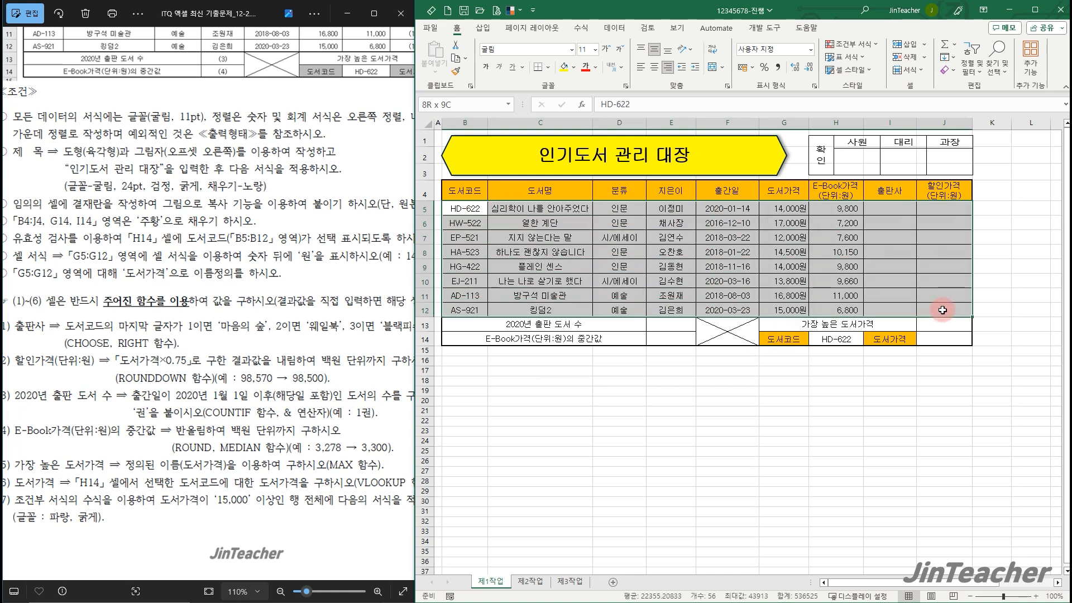
pyautogui.click(855, 45)
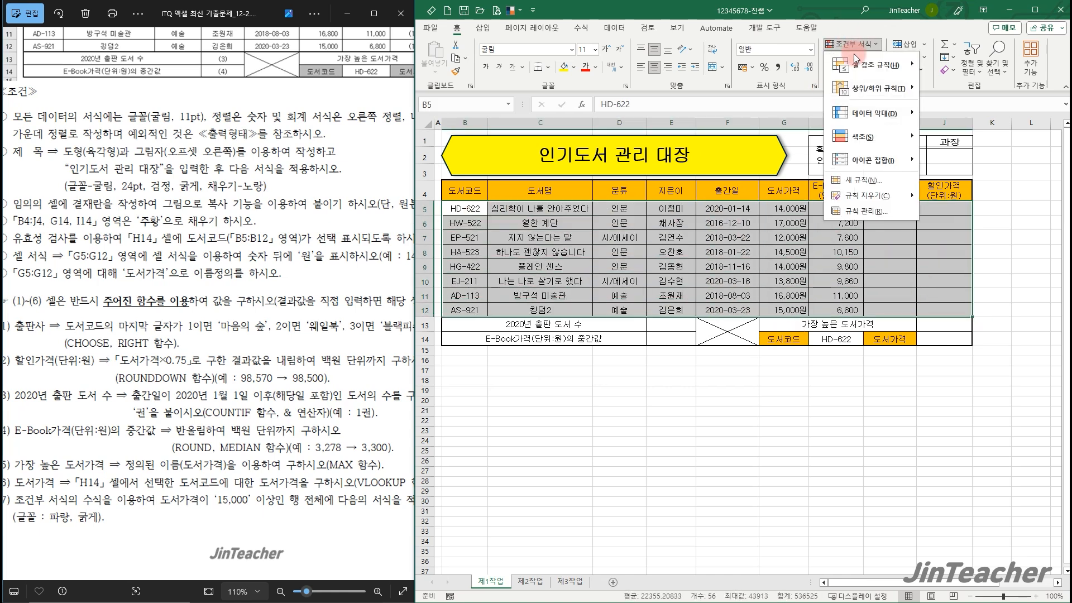
pyautogui.click(863, 180)
pyautogui.click(503, 209)
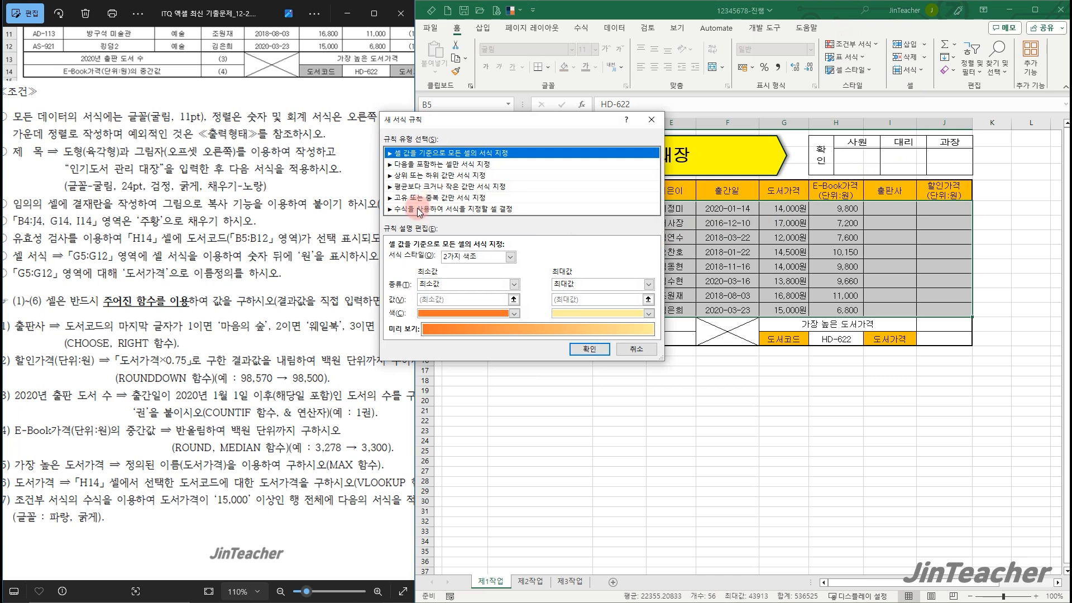
pyautogui.click(597, 260)
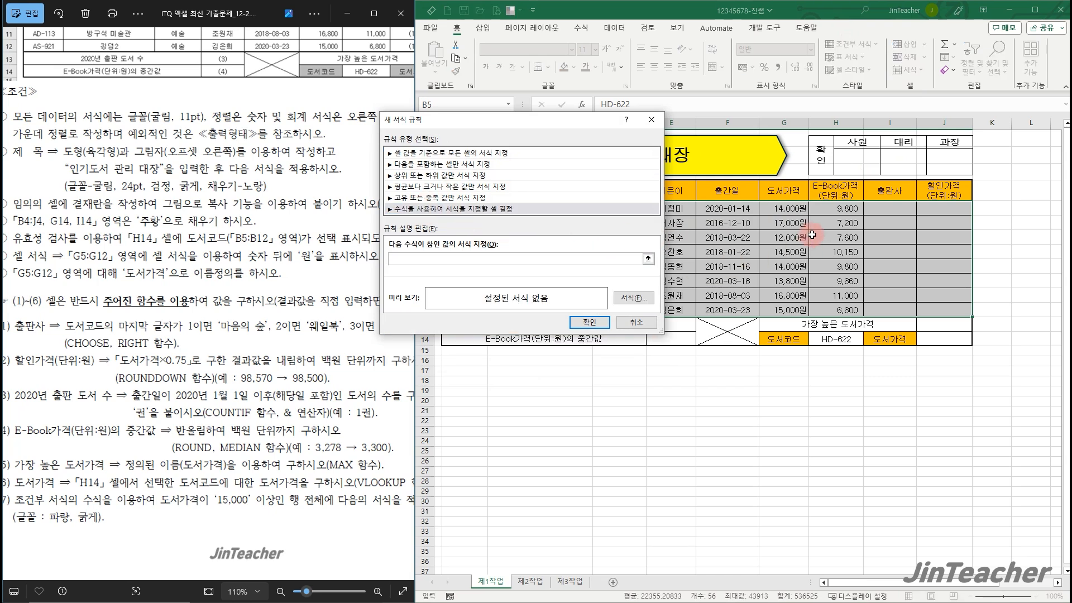
pyautogui.click(803, 211)
pyautogui.press('F4')
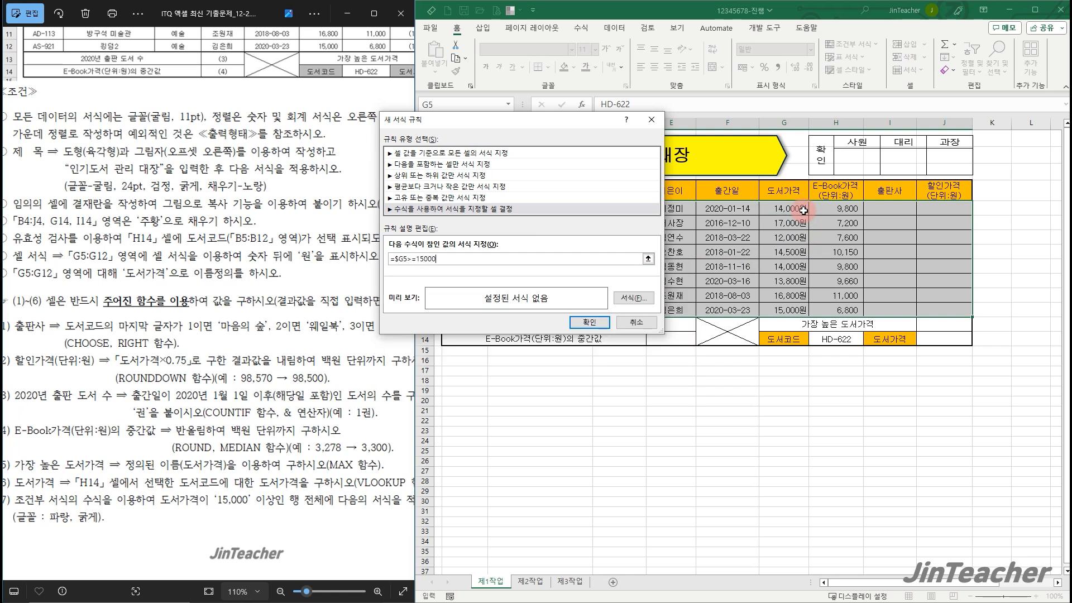
# Set the conditional formatting rule's font to bold and standard blue, and apply it to the table rows
pyautogui.click(628, 300)
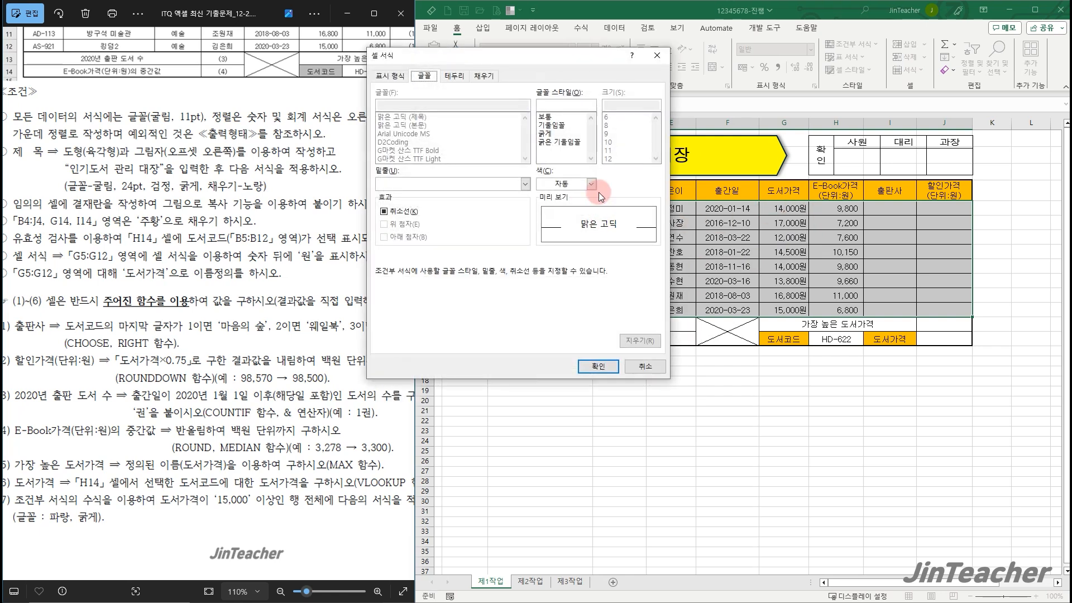
pyautogui.click(550, 134)
pyautogui.click(591, 183)
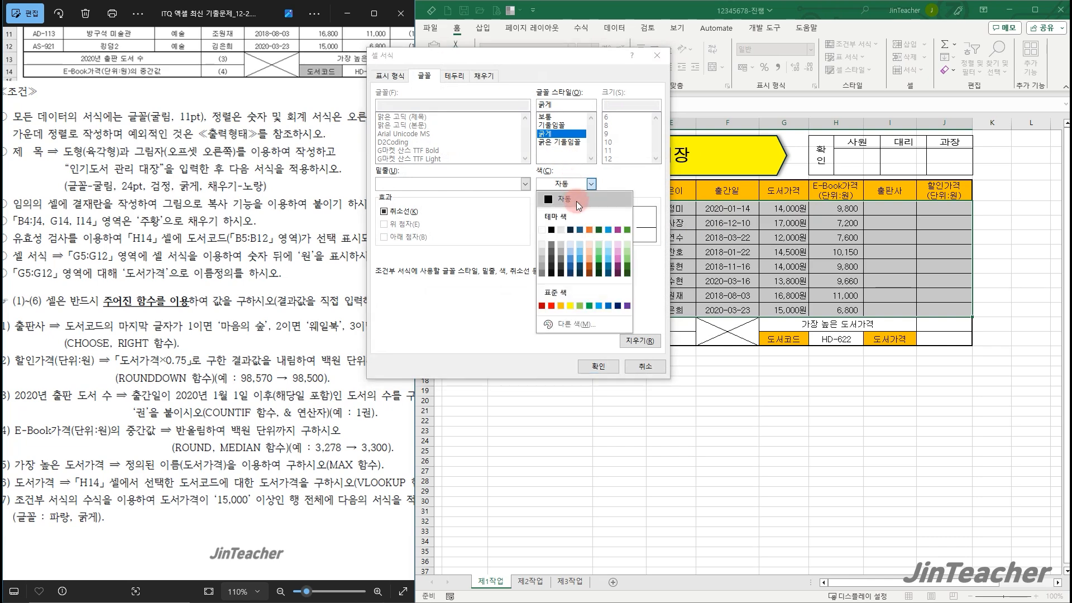
pyautogui.click(608, 305)
pyautogui.click(598, 367)
pyautogui.click(590, 322)
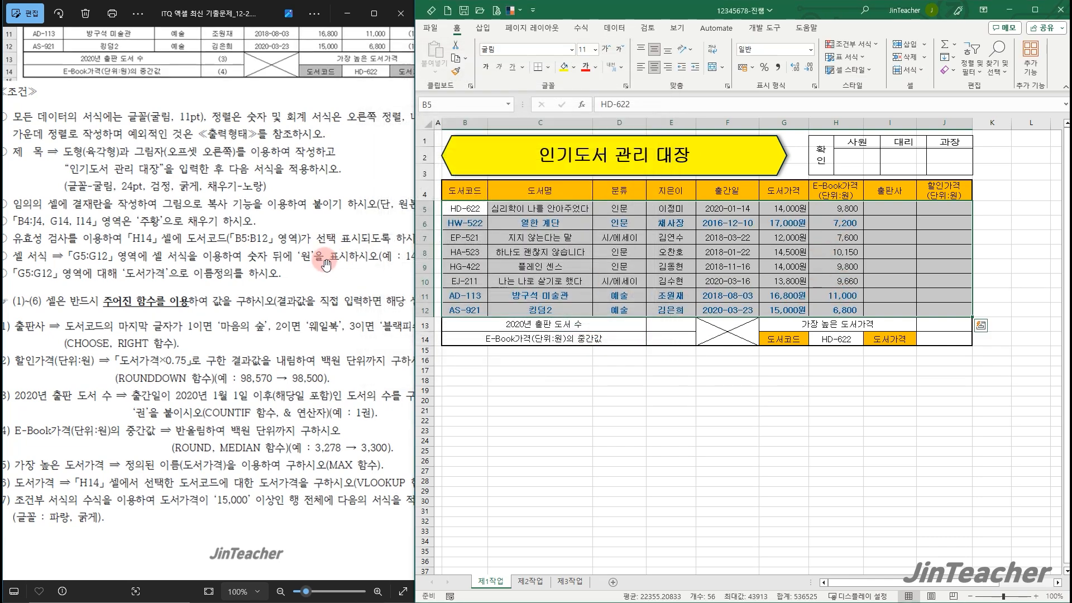
pyautogui.scroll(-1, 329, 260)
pyautogui.click(720, 392)
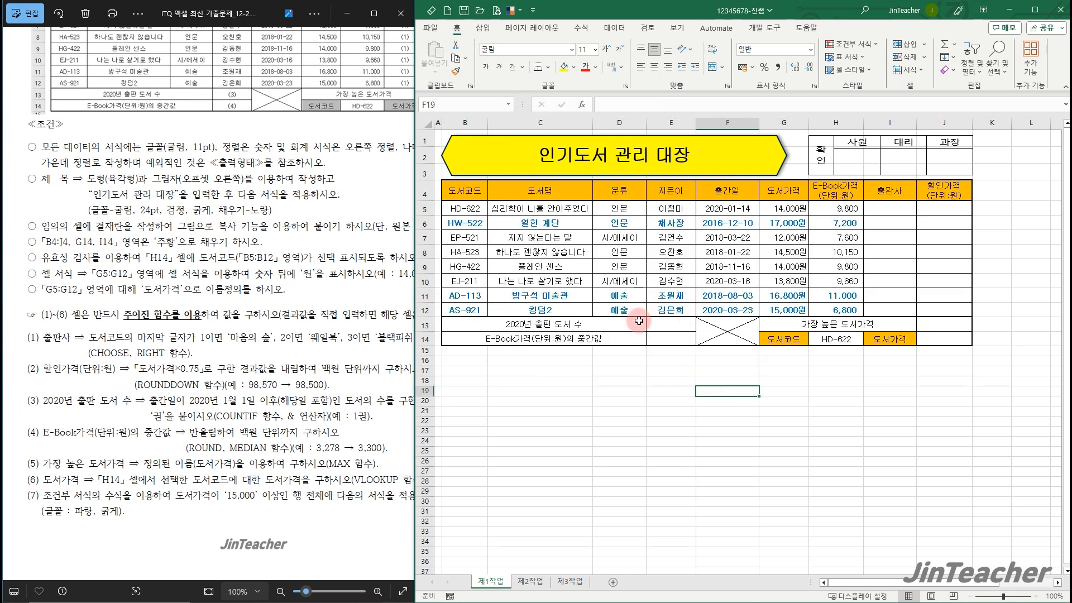
# Copy B4:H12 from the 제1작업 sheet to cell B3 of the 제2작업 sheet, keeping the source column widths
pyautogui.click(404, 303)
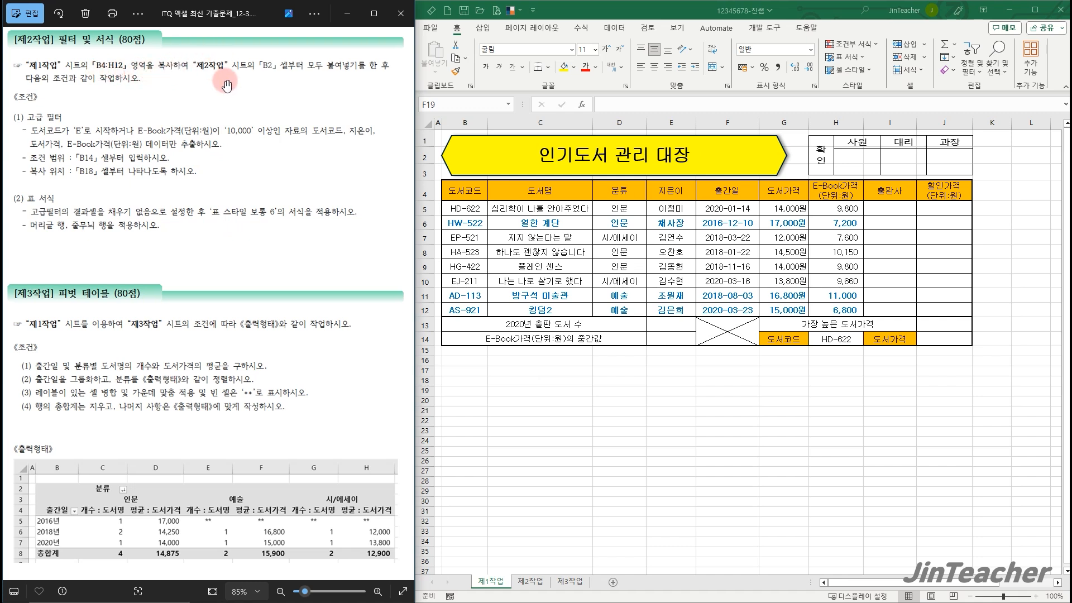
pyautogui.click(617, 401)
pyautogui.moveTo(490, 193)
pyautogui.mouseDown()
pyautogui.moveTo(698, 229)
pyautogui.moveTo(837, 296)
pyautogui.moveTo(839, 310)
pyautogui.mouseUp()
pyautogui.hotkey('ctrl', 'c')
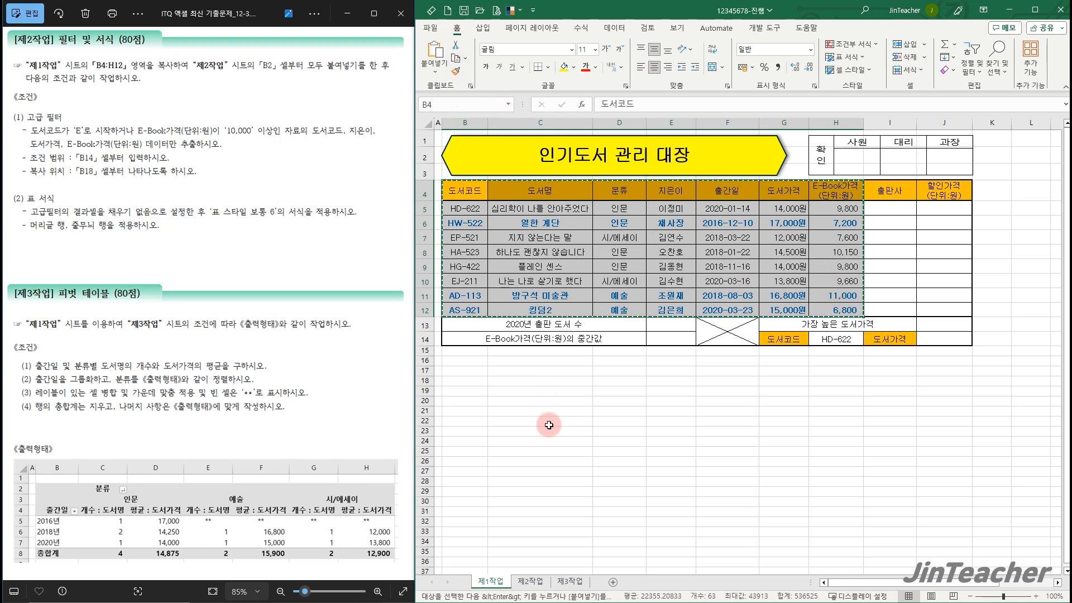
pyautogui.click(529, 581)
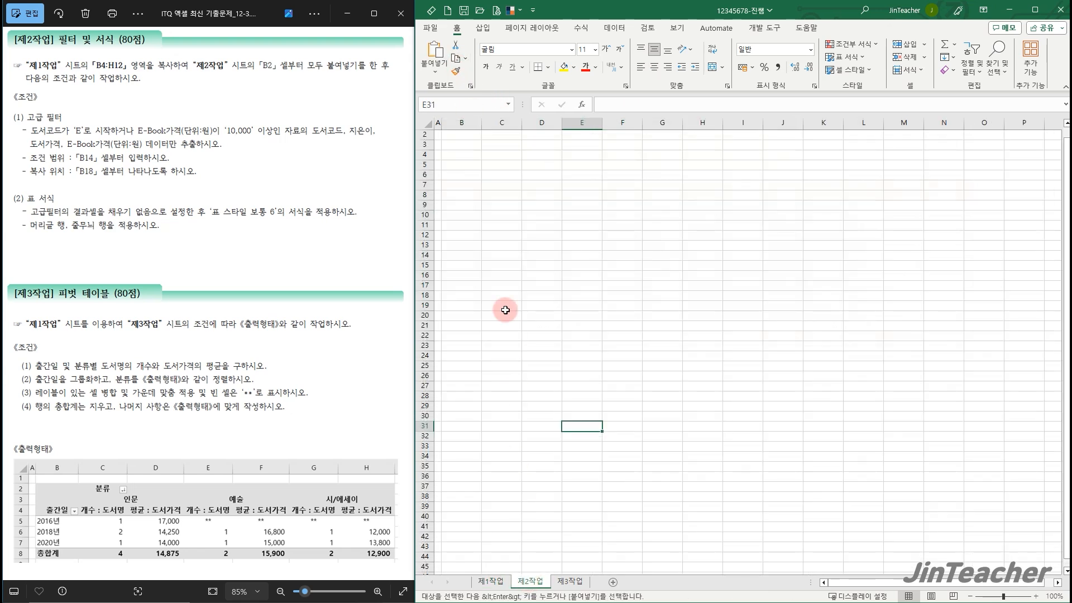
pyautogui.click(468, 147)
pyautogui.hotkey('ctrl', 'v')
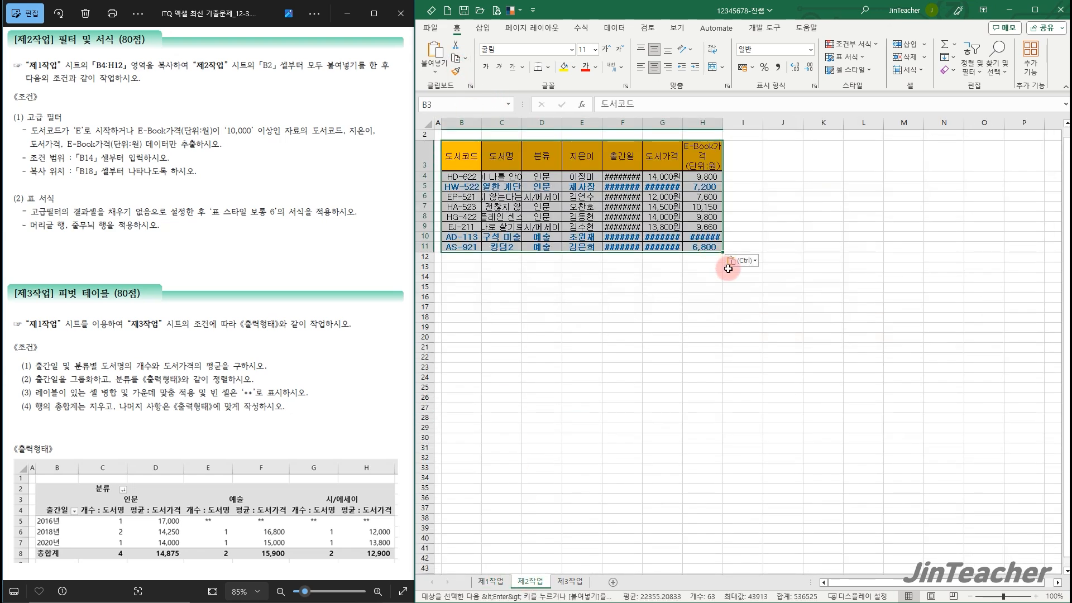
pyautogui.click(744, 260)
pyautogui.click(754, 311)
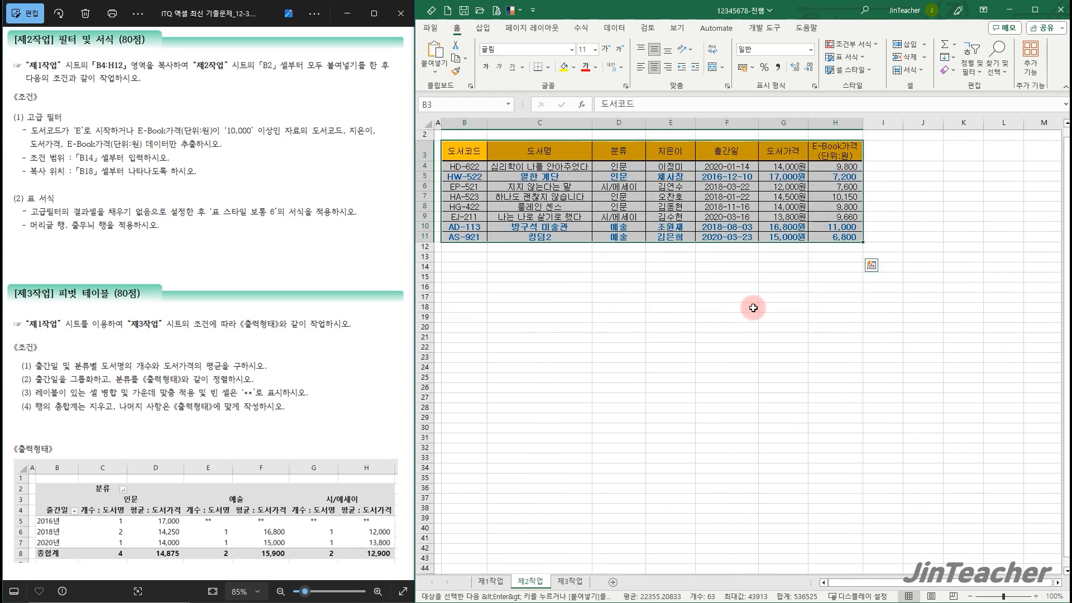
pyautogui.click(565, 266)
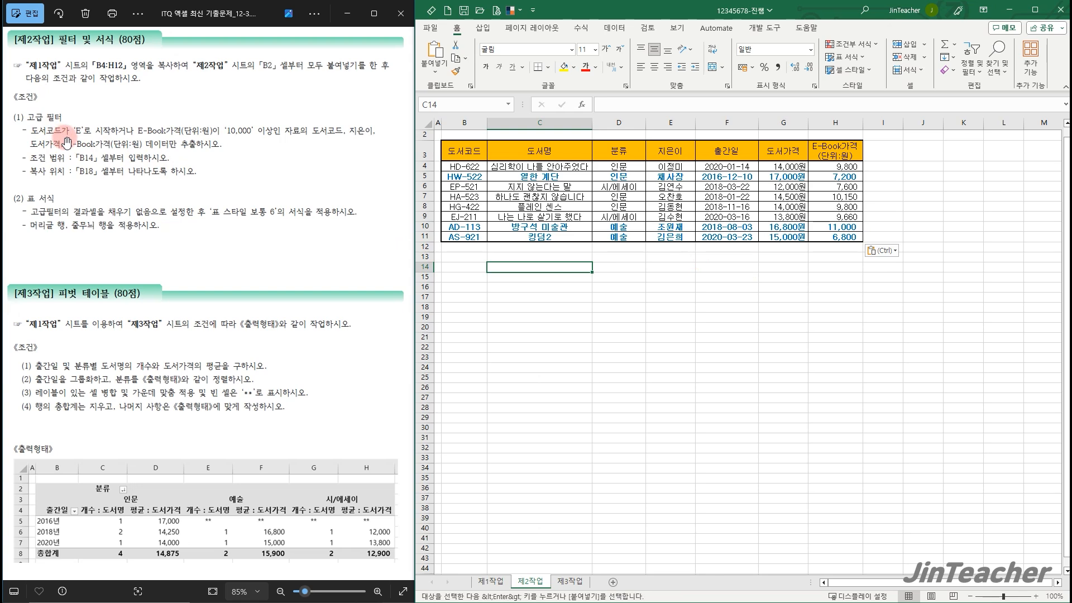
# Copy the 도서코드 and E-Book가격(단위:원) headers to the criteria area starting at B14
pyautogui.scroll(2, 143, 143)
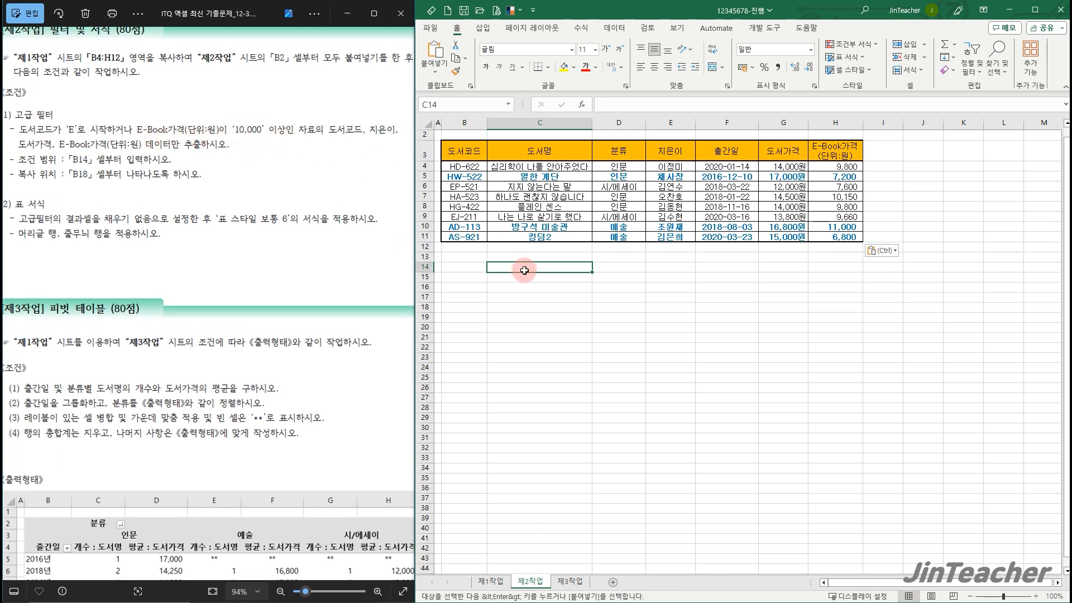
pyautogui.click(481, 157)
pyautogui.keyDown('ctrl'); pyautogui.click(841, 152); pyautogui.keyUp('ctrl')
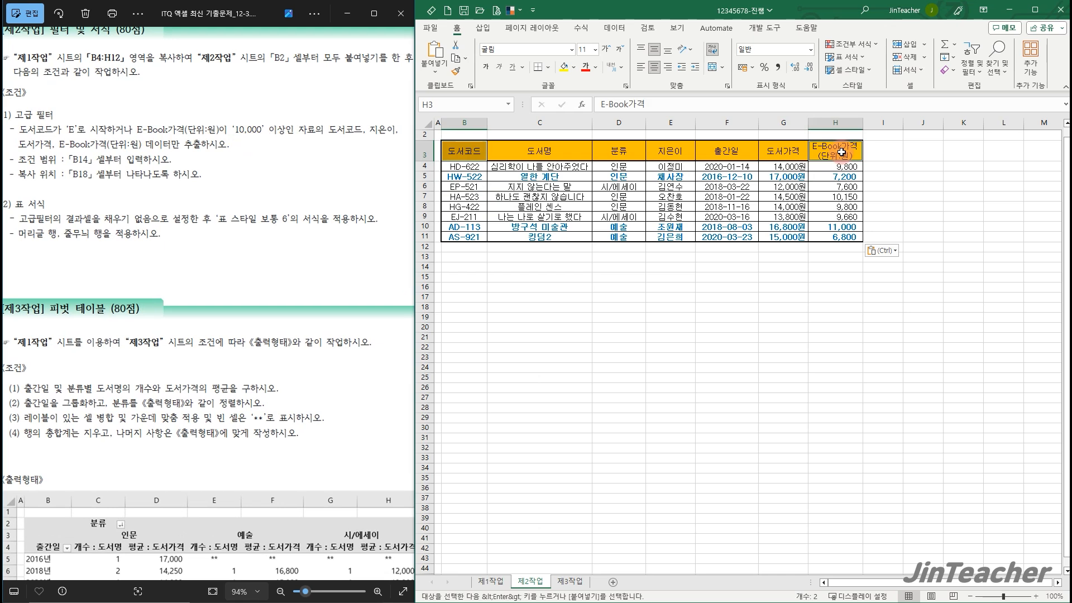
pyautogui.hotkey('ctrl', 'c')
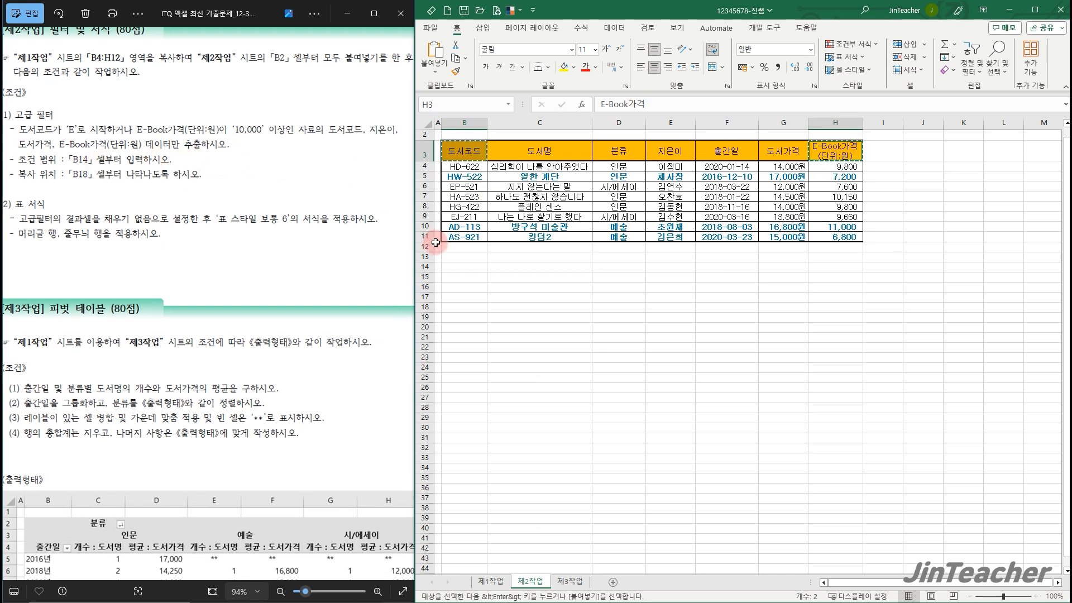
pyautogui.click(468, 264)
pyautogui.hotkey('ctrl', 'v')
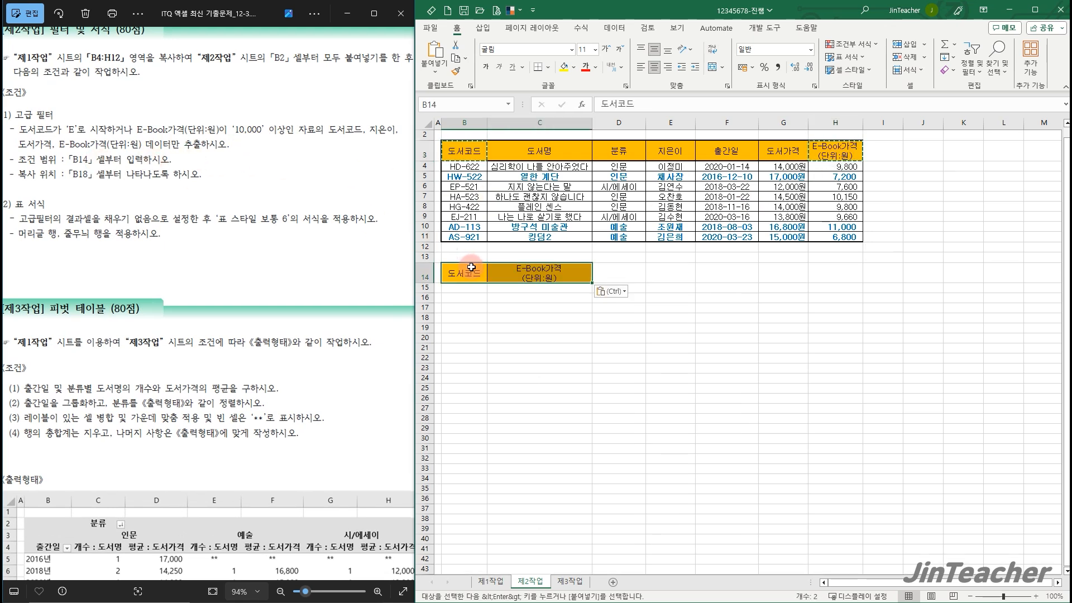
# Enter the OR criteria under the copied headers: E* in B15 and >=10000 in C16
pyautogui.click(472, 287)
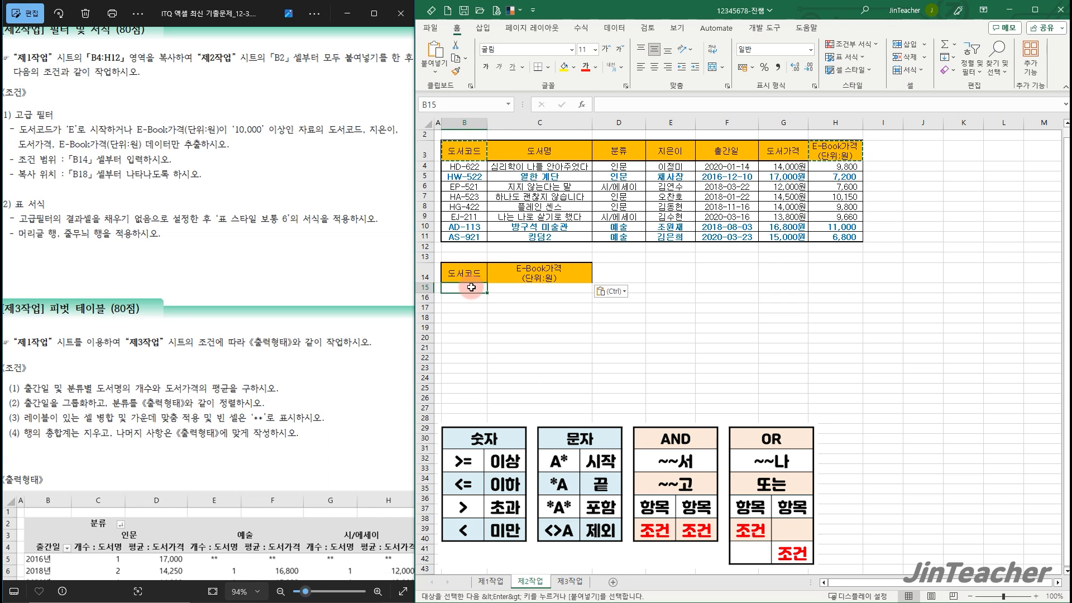
pyautogui.write('E*')
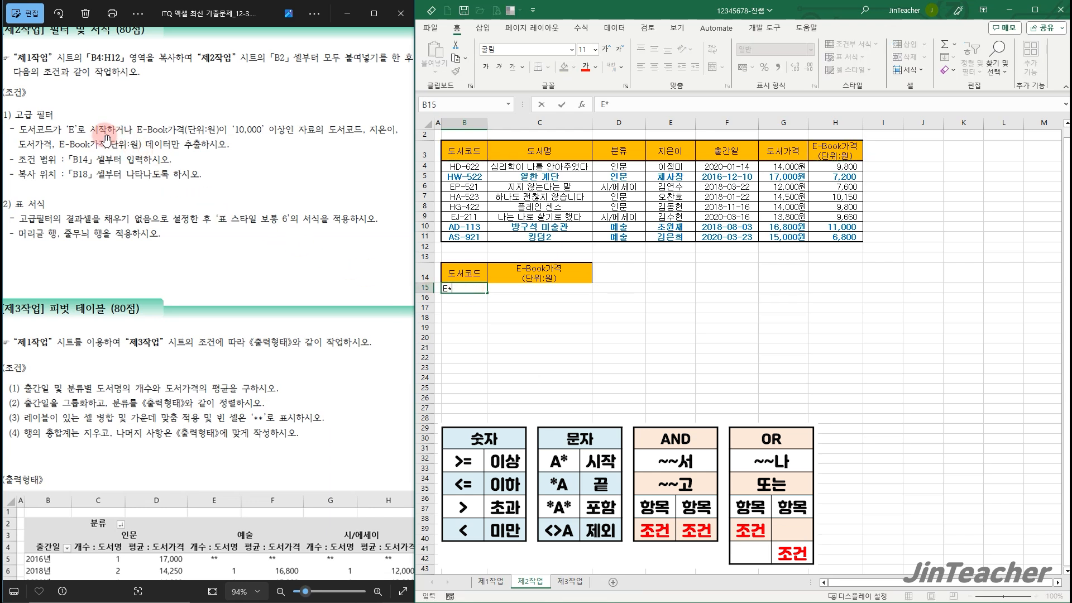
pyautogui.click(537, 299)
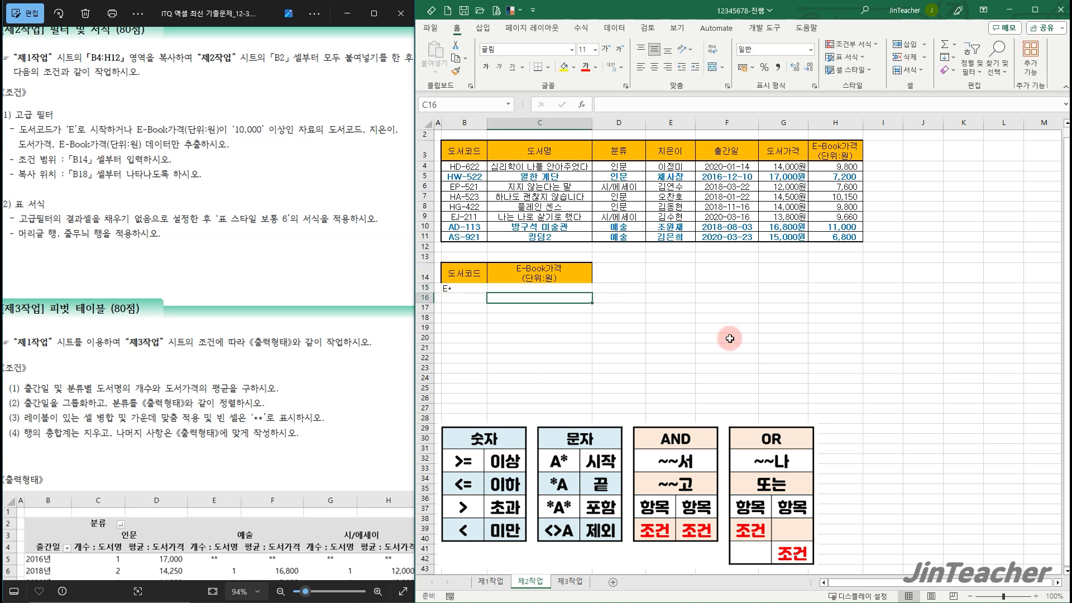
pyautogui.write('>=10000')
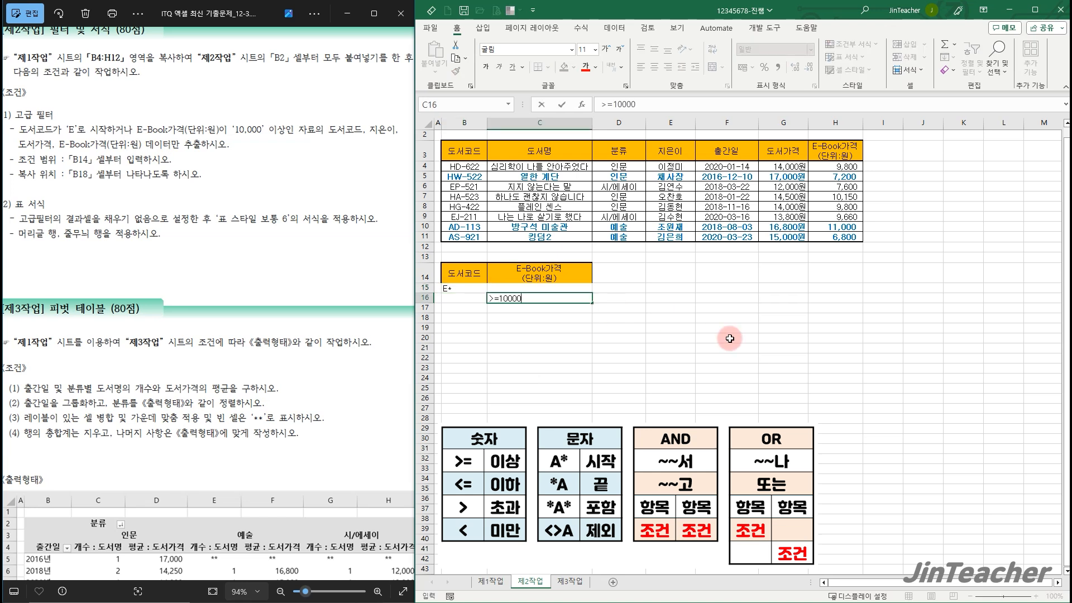
pyautogui.press('Return')
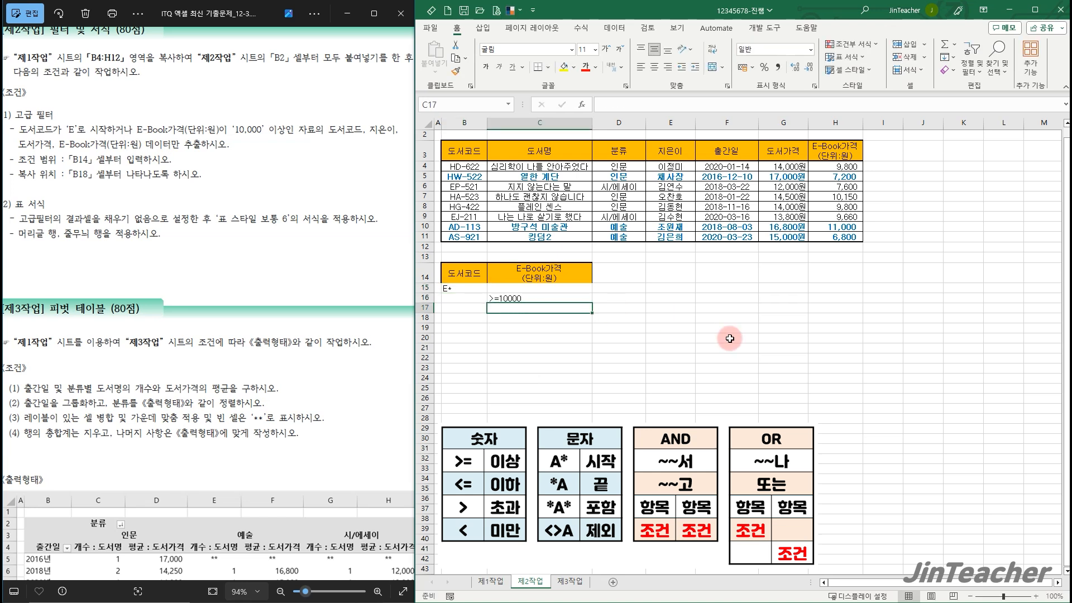
pyautogui.click(561, 357)
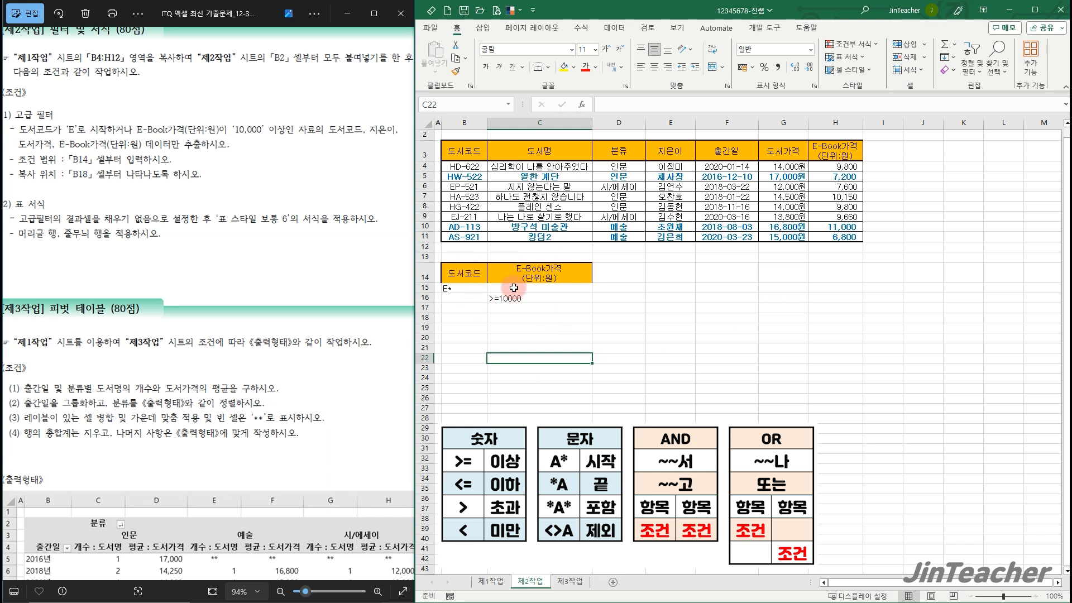
# Copy the 도서코드, 지은이, 도서가격 and E-Book가격(단위:원) headers to the output area starting at B18
pyautogui.click(460, 156)
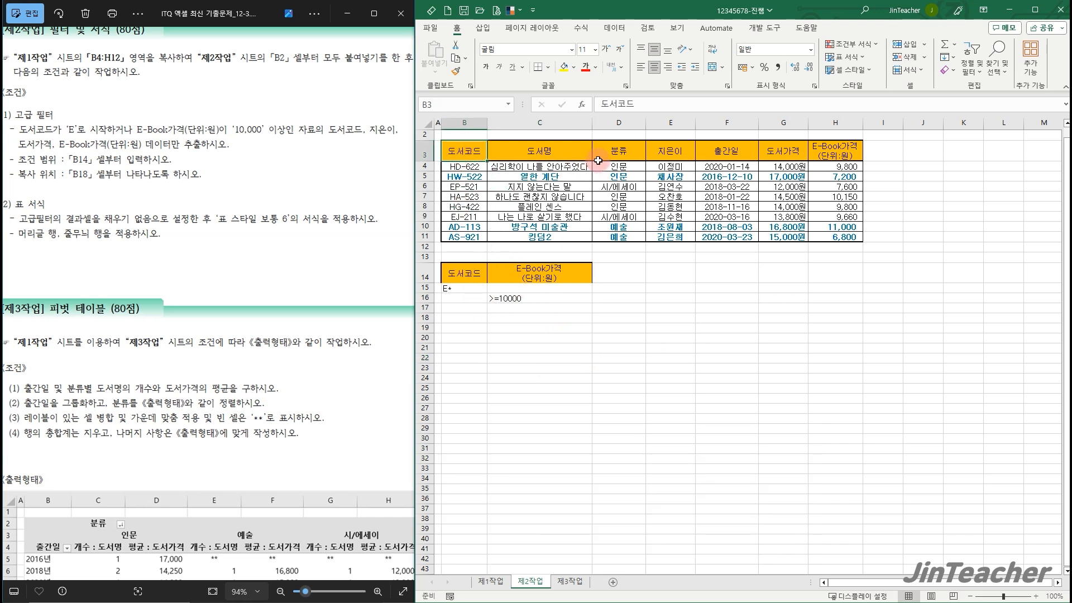
pyautogui.keyDown('ctrl'); pyautogui.click(665, 152); pyautogui.keyUp('ctrl')
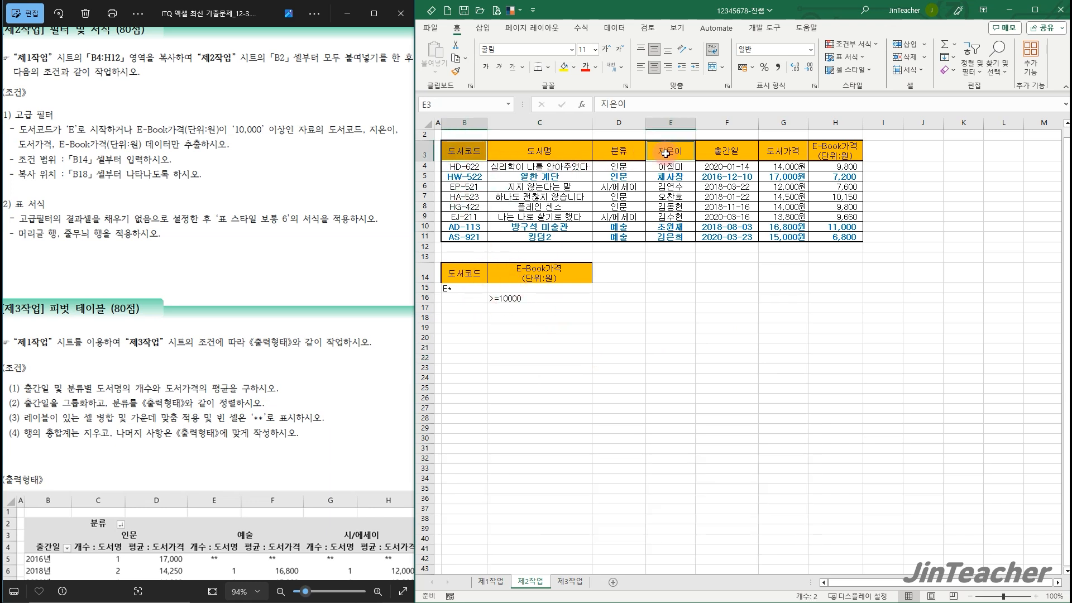
pyautogui.keyDown('ctrl'); pyautogui.click(785, 154); pyautogui.keyUp('ctrl')
pyautogui.keyDown('ctrl'); pyautogui.click(849, 152); pyautogui.keyUp('ctrl')
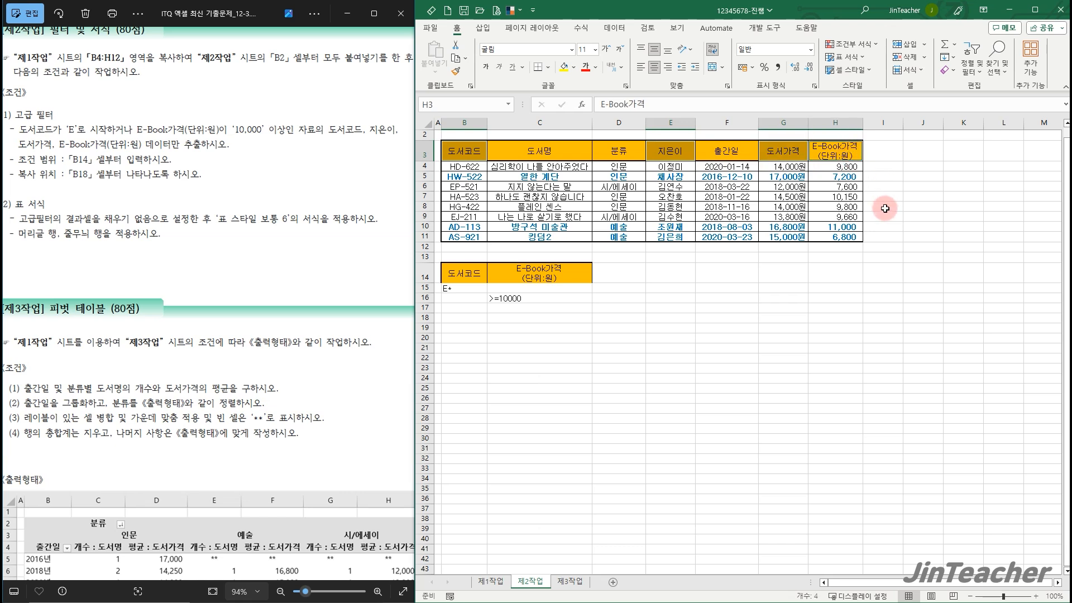
pyautogui.hotkey('ctrl', 'c')
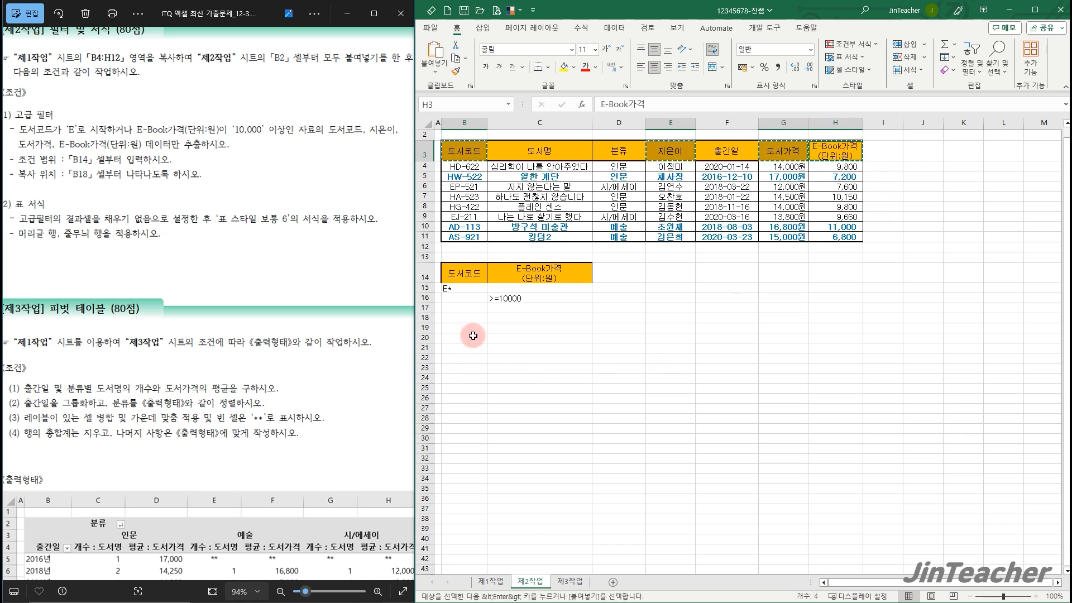
pyautogui.click(471, 316)
pyautogui.hotkey('ctrl', 'v')
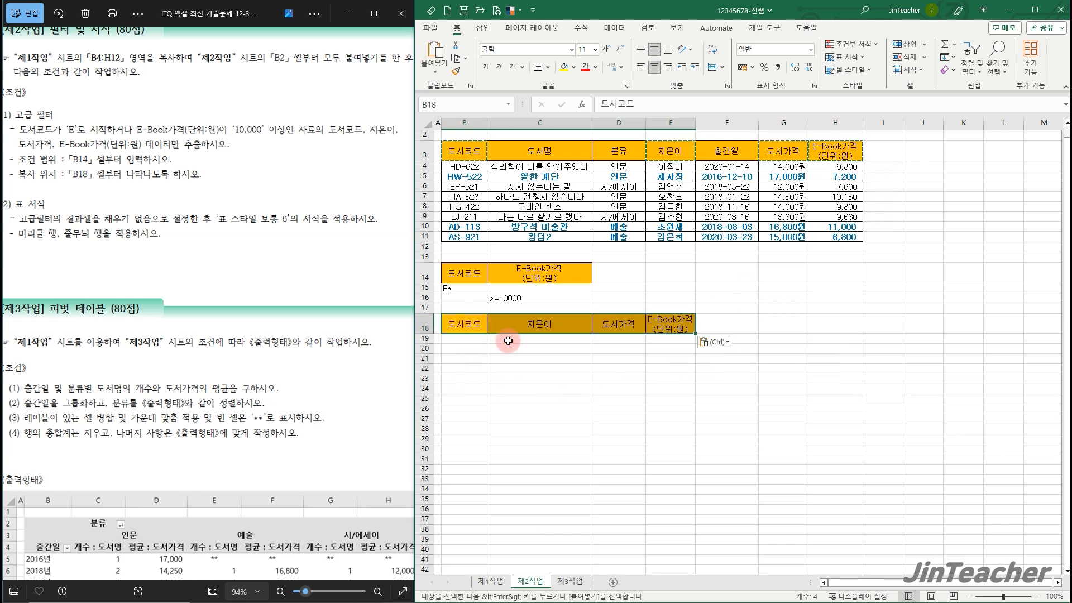
pyautogui.click(571, 373)
# Run an advanced filter on B3:H11 with criteria range B14:C16, copying the results to the headers in B18:E18
pyautogui.click(641, 197)
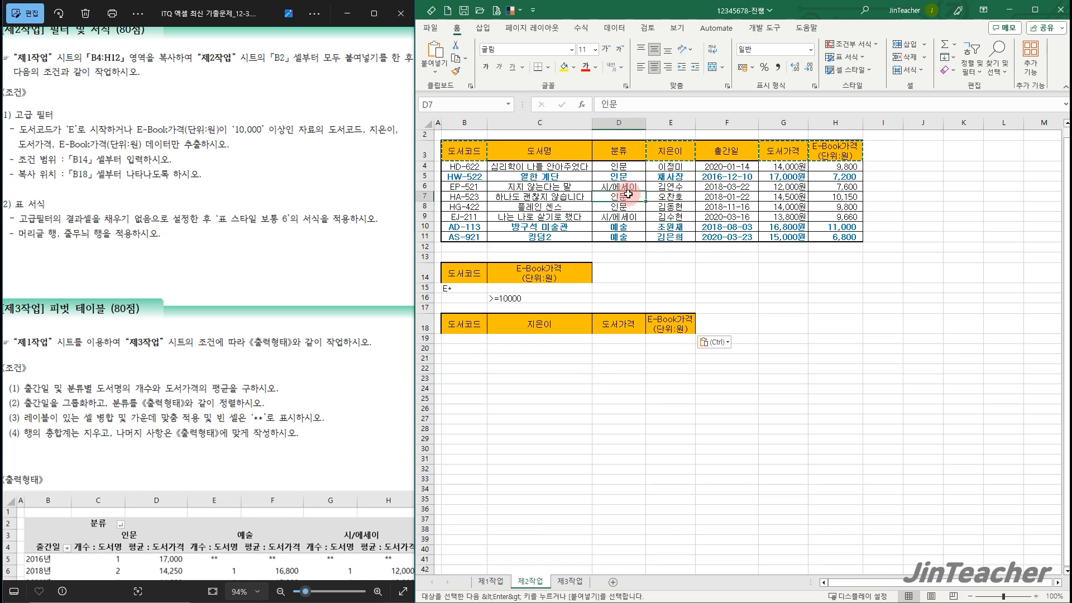
pyautogui.moveTo(463, 150); pyautogui.dragTo(855, 236)
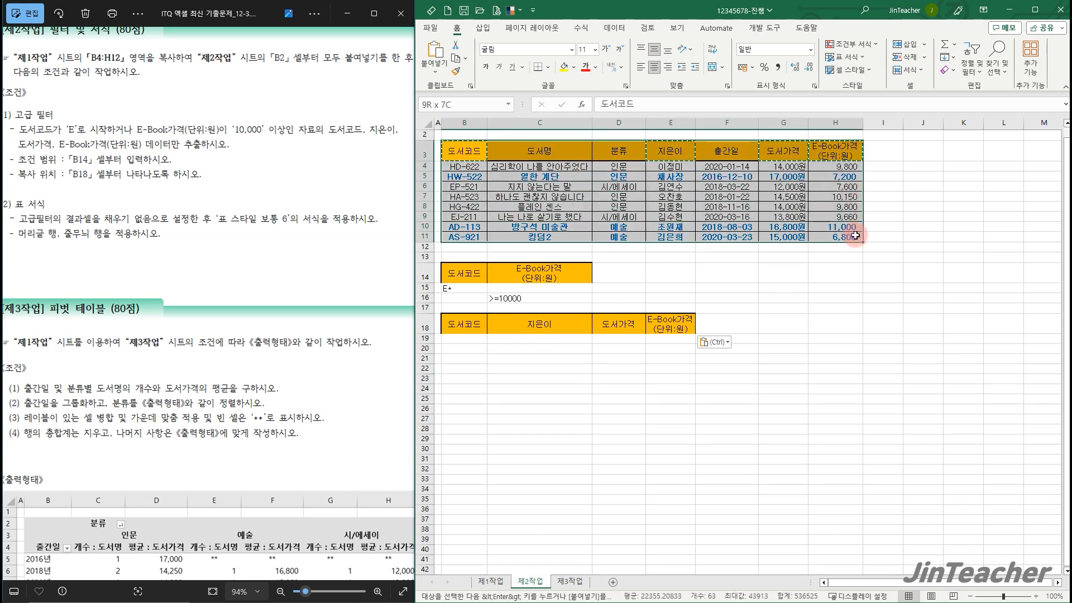
pyautogui.click(614, 27)
pyautogui.click(791, 77)
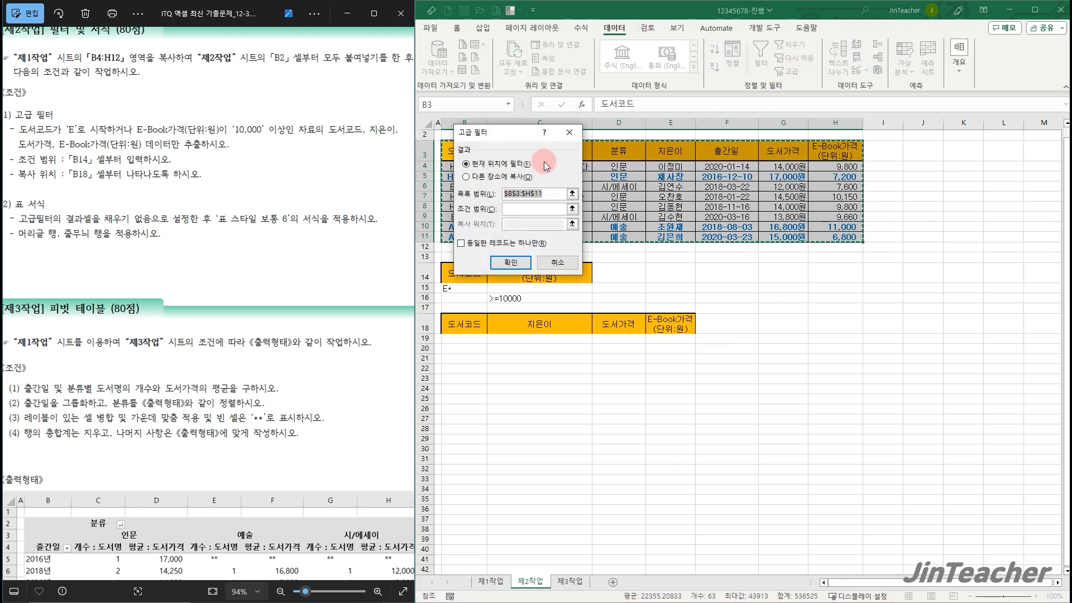
pyautogui.click(502, 176)
pyautogui.moveTo(518, 142); pyautogui.dragTo(813, 267)
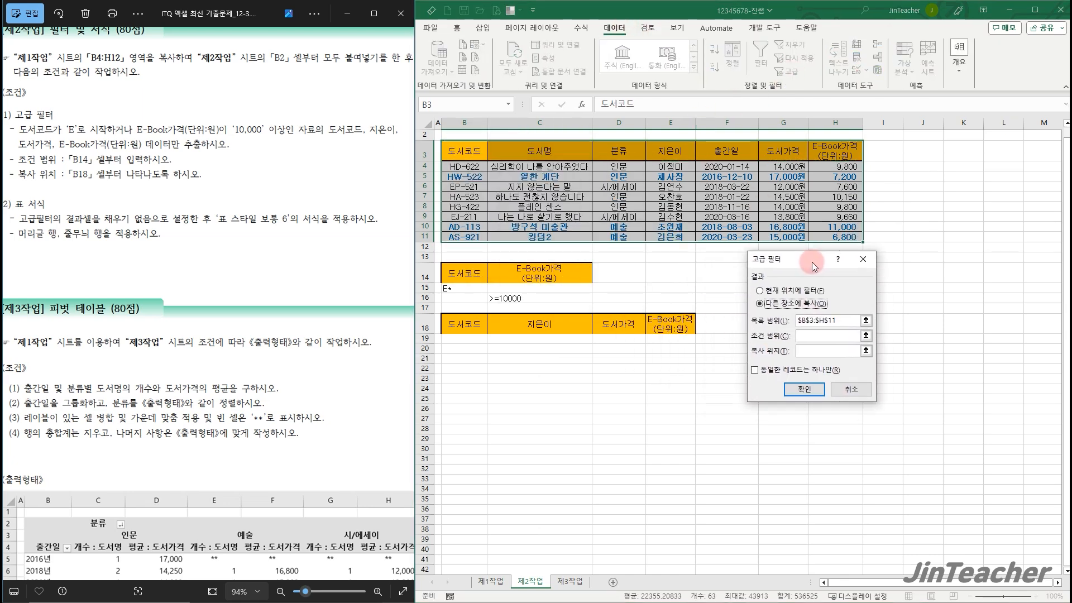
pyautogui.click(825, 335)
pyautogui.moveTo(472, 275); pyautogui.dragTo(531, 296)
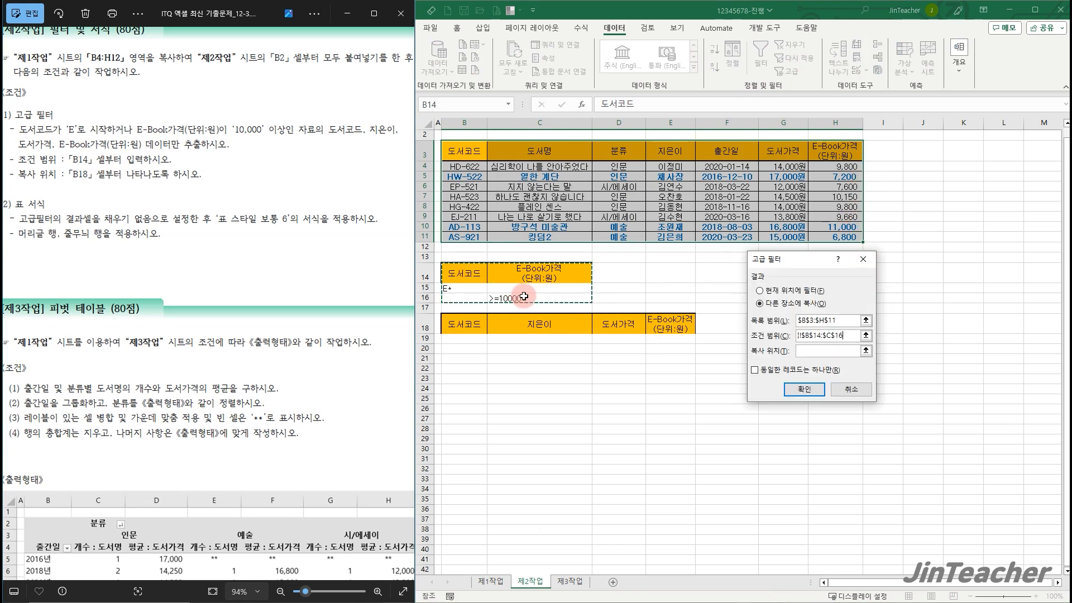
pyautogui.click(818, 355)
pyautogui.moveTo(474, 324); pyautogui.dragTo(666, 329)
pyautogui.click(805, 388)
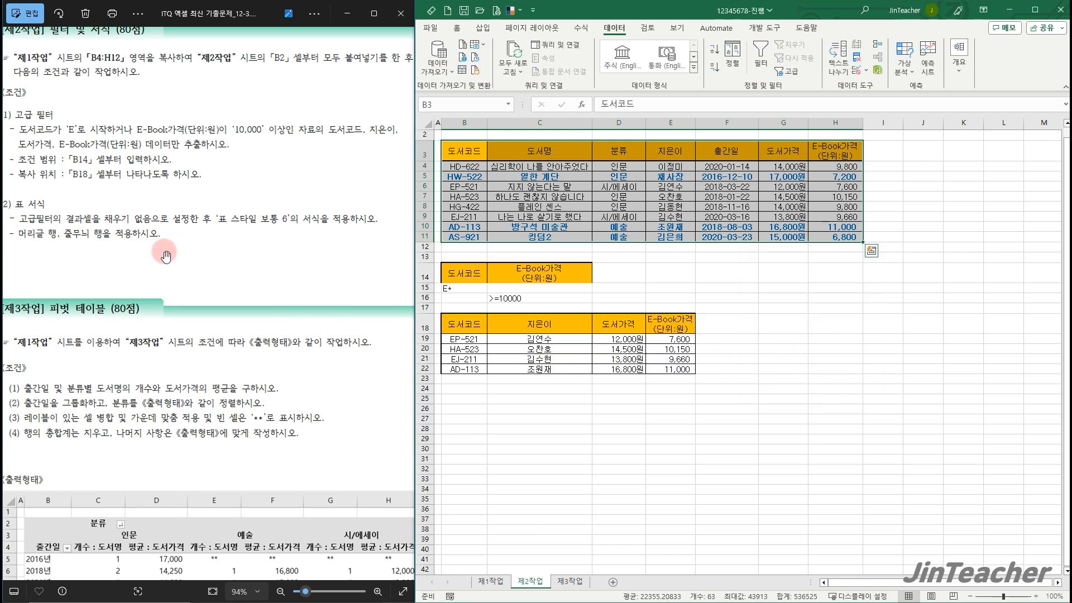
# Set the filter result cells B18:E22 to no fill
pyautogui.click(501, 330)
pyautogui.moveTo(501, 330); pyautogui.dragTo(670, 369)
pyautogui.click(457, 27)
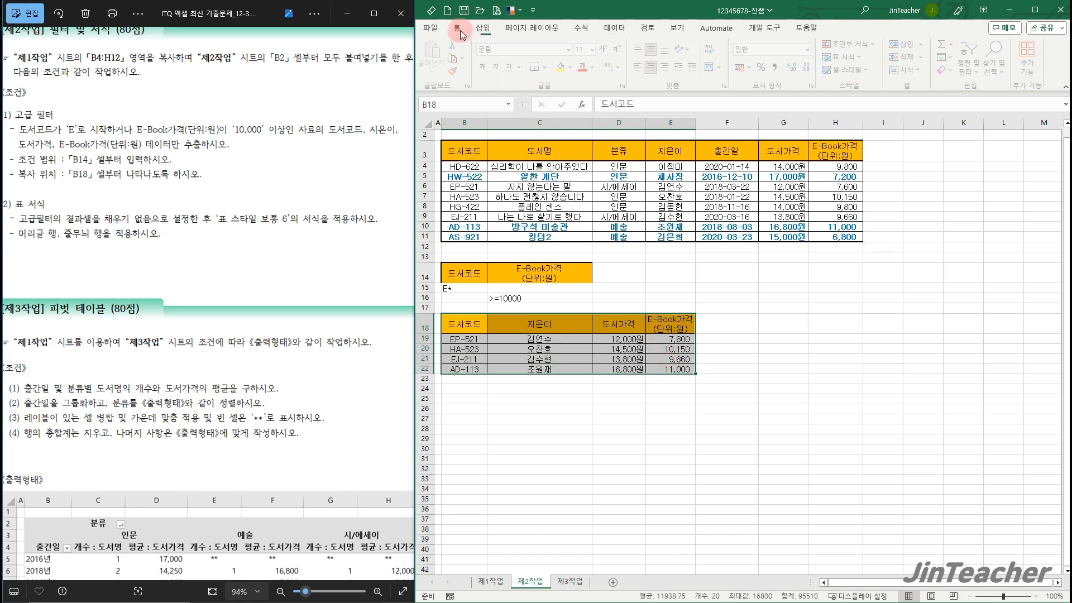
pyautogui.click(575, 71)
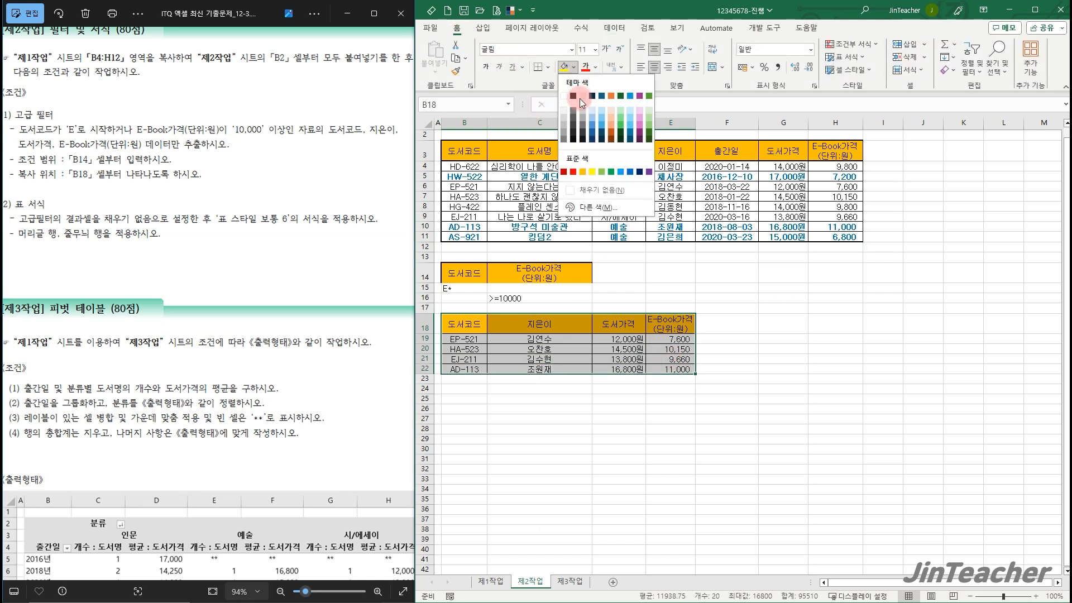
pyautogui.click(597, 186)
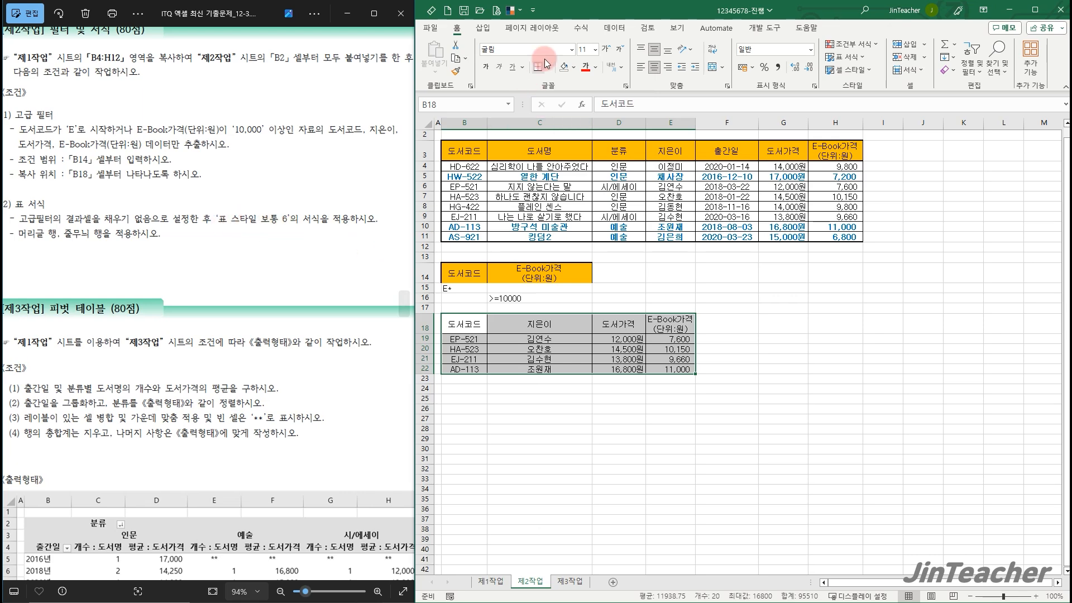
# Format the filter results in B18:E22 as a table with 표 스타일 보통 6, keeping the header row
pyautogui.click(516, 10)
pyautogui.click(572, 62)
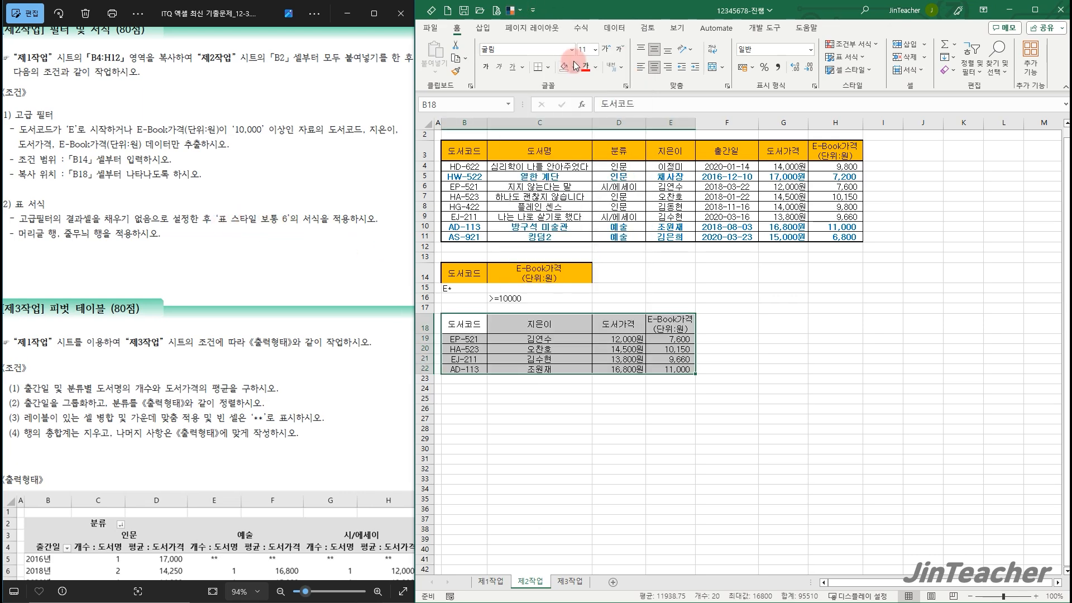
pyautogui.click(847, 57)
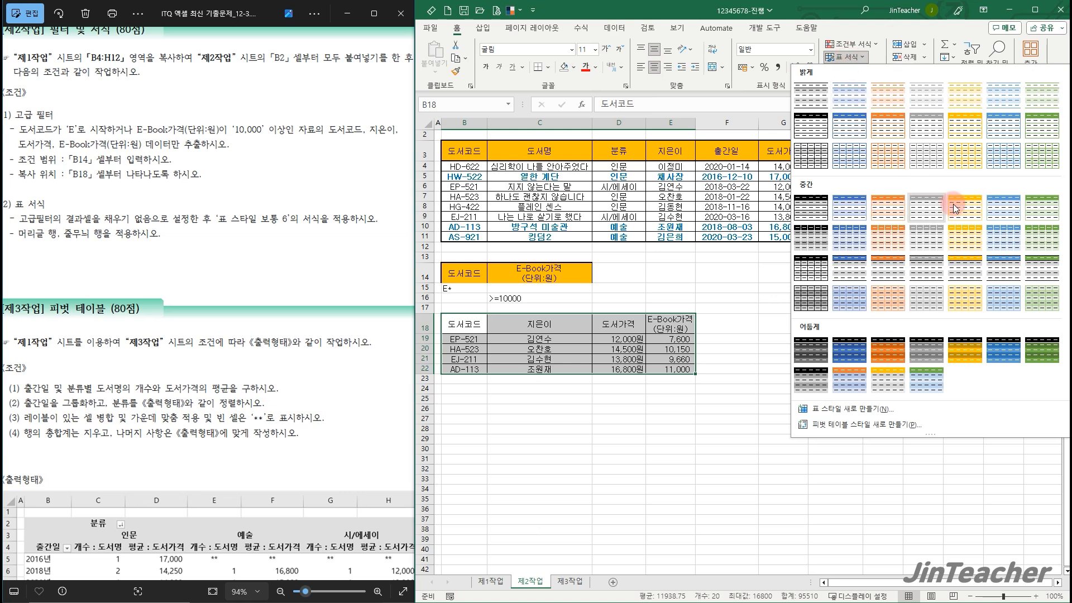
pyautogui.click(995, 210)
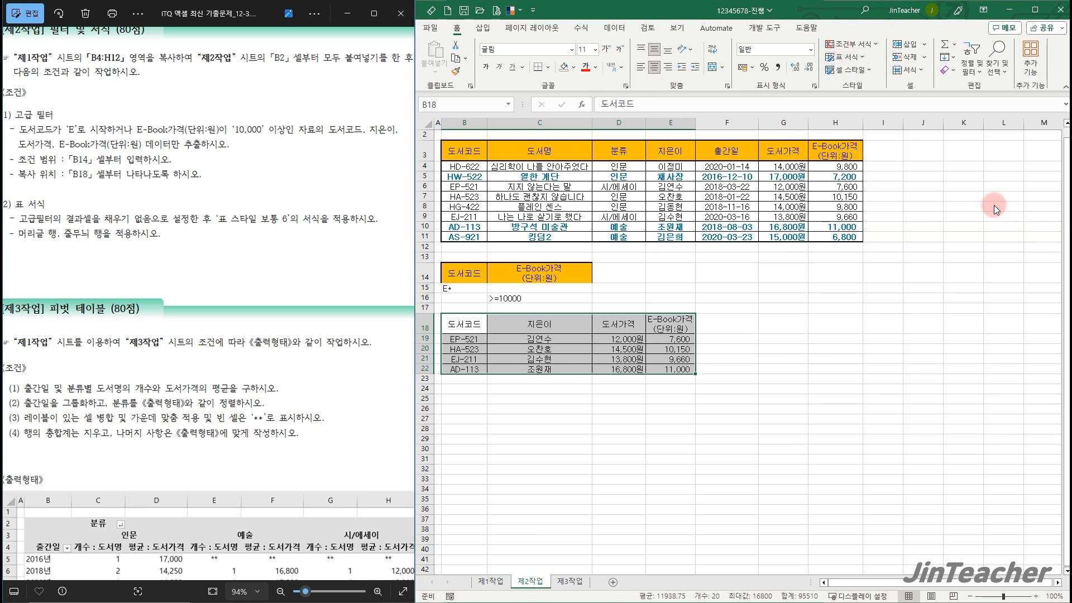
pyautogui.click(808, 373)
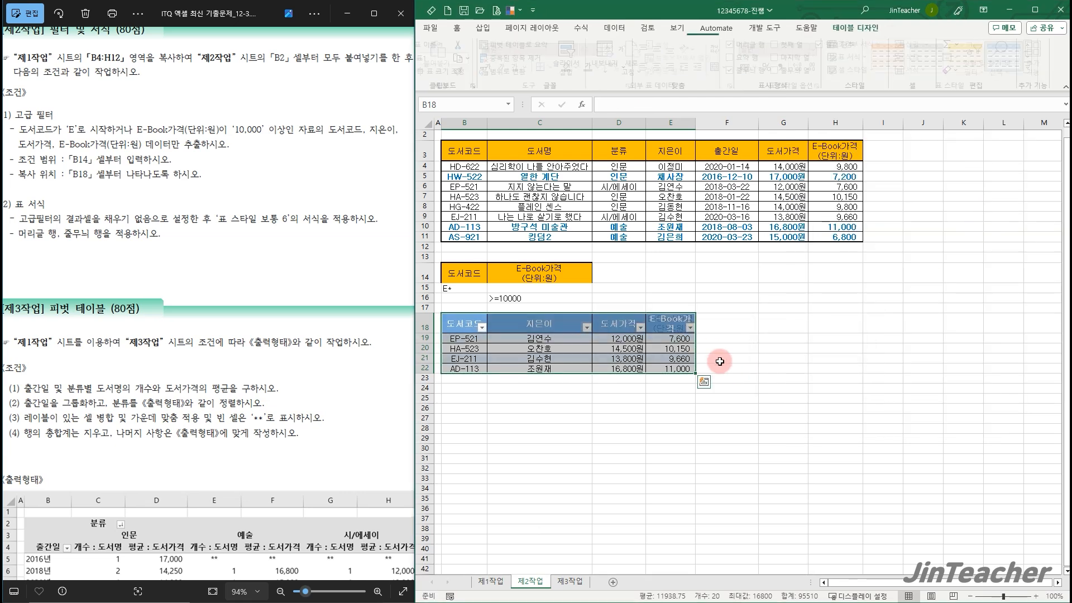
pyautogui.click(710, 328)
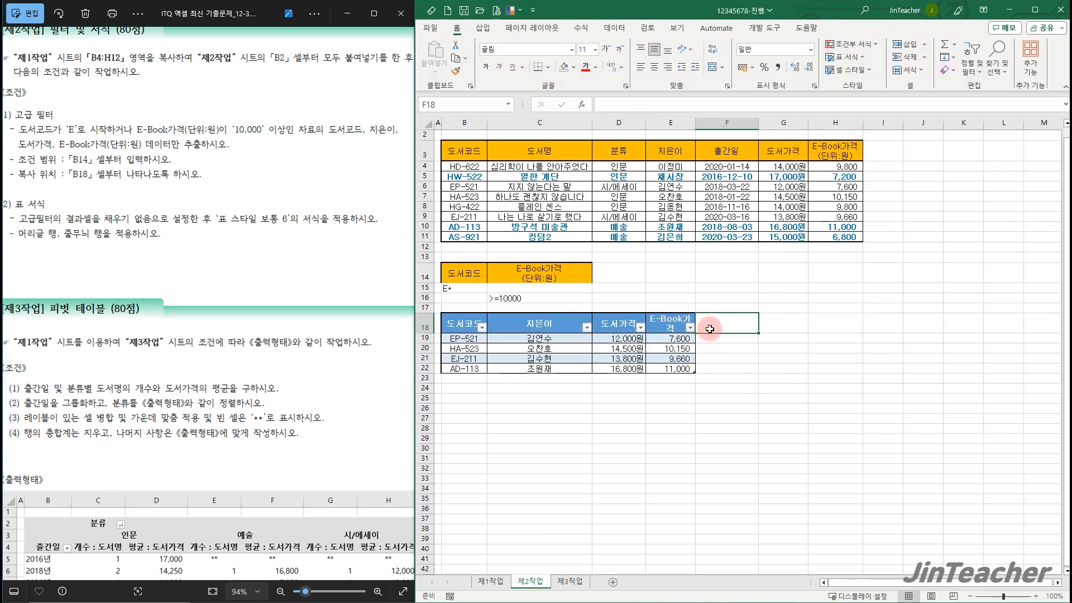
# Widen columns E and D so the result table's headers fit beside their filter arrows
pyautogui.click(692, 121)
pyautogui.moveTo(695, 123); pyautogui.dragTo(707, 123)
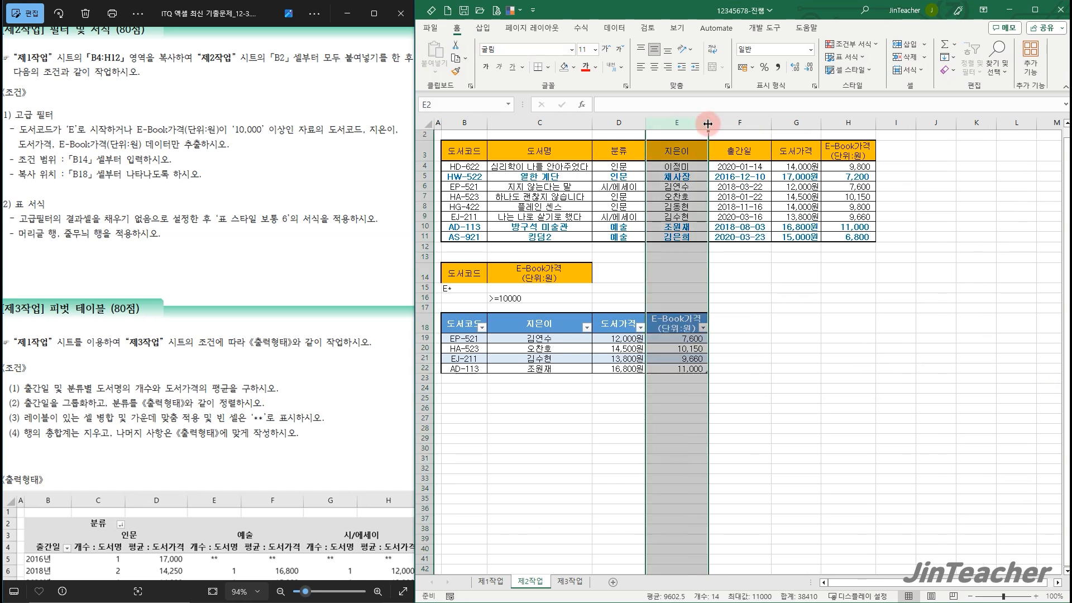
pyautogui.moveTo(644, 123); pyautogui.dragTo(652, 122)
pyautogui.click(769, 316)
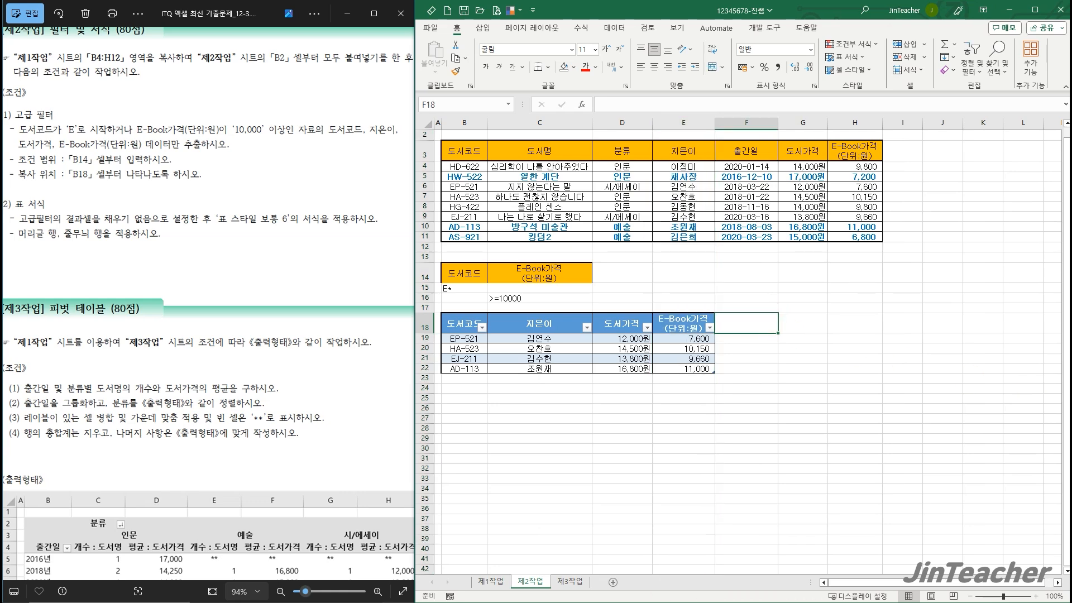
# Create a pivot table from B4:H12 of the 제1작업 sheet, placed at cell B2 of the existing 제3작업 sheet
pyautogui.click(233, 441)
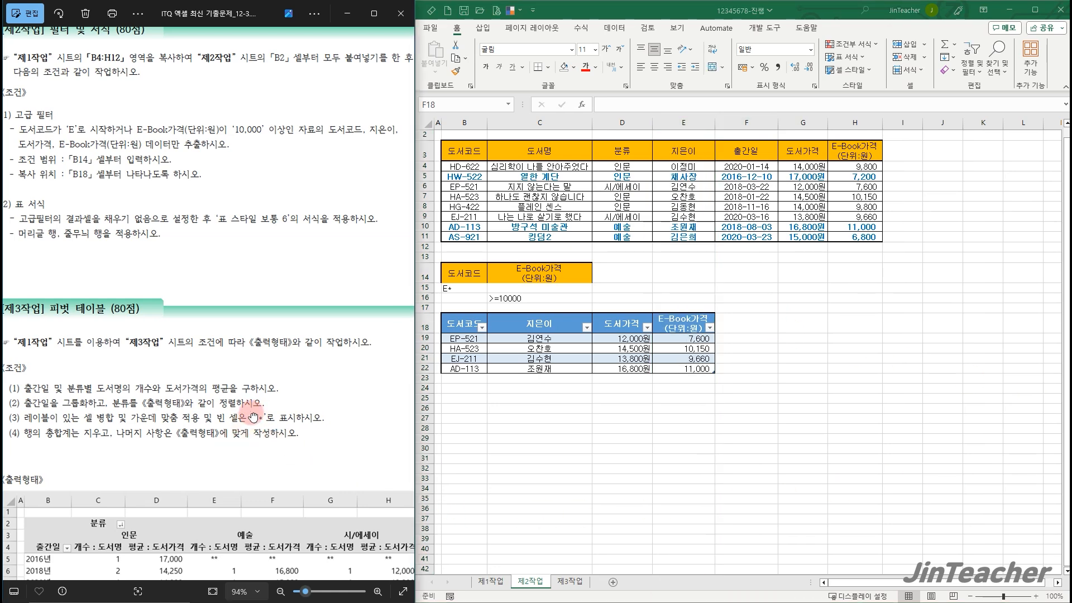
pyautogui.scroll(-3, 246, 391)
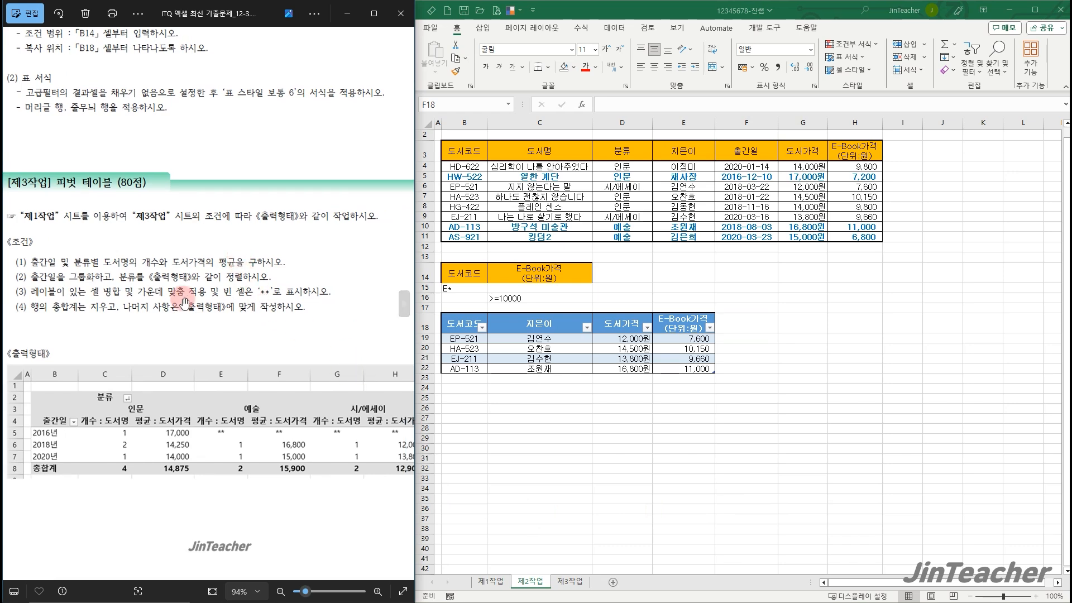
pyautogui.click(490, 581)
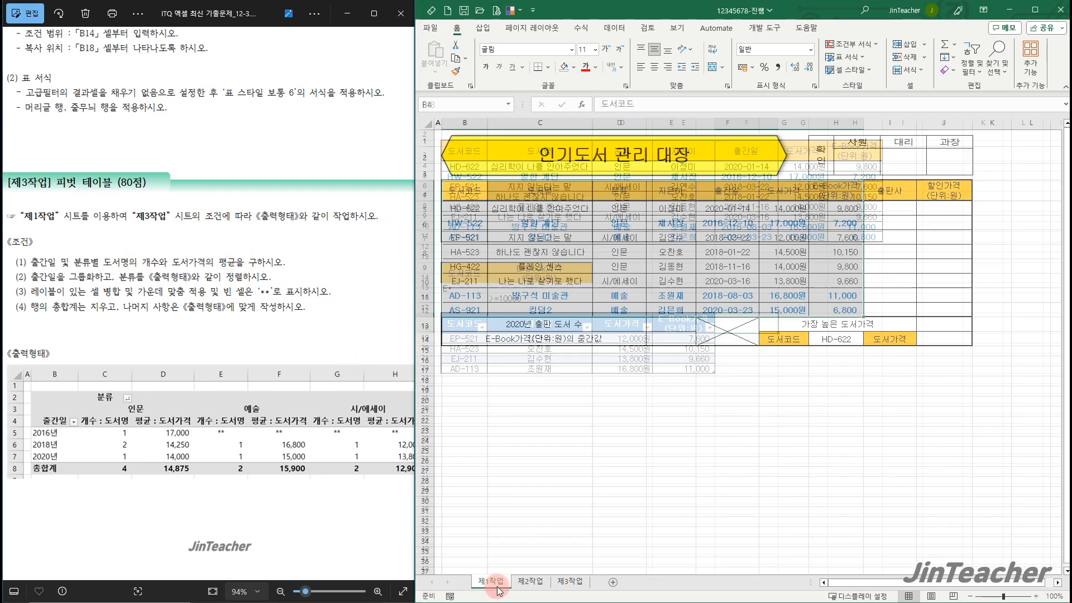
pyautogui.moveTo(470, 198)
pyautogui.mouseDown()
pyautogui.moveTo(614, 226)
pyautogui.moveTo(826, 296)
pyautogui.moveTo(829, 308)
pyautogui.mouseUp()
pyautogui.click(482, 28)
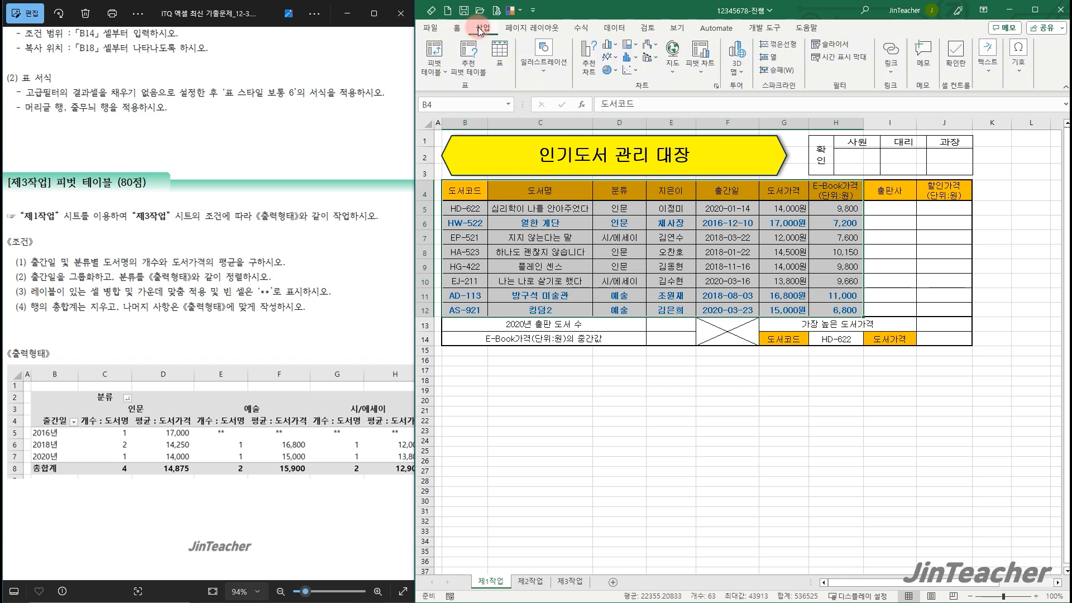
pyautogui.click(433, 49)
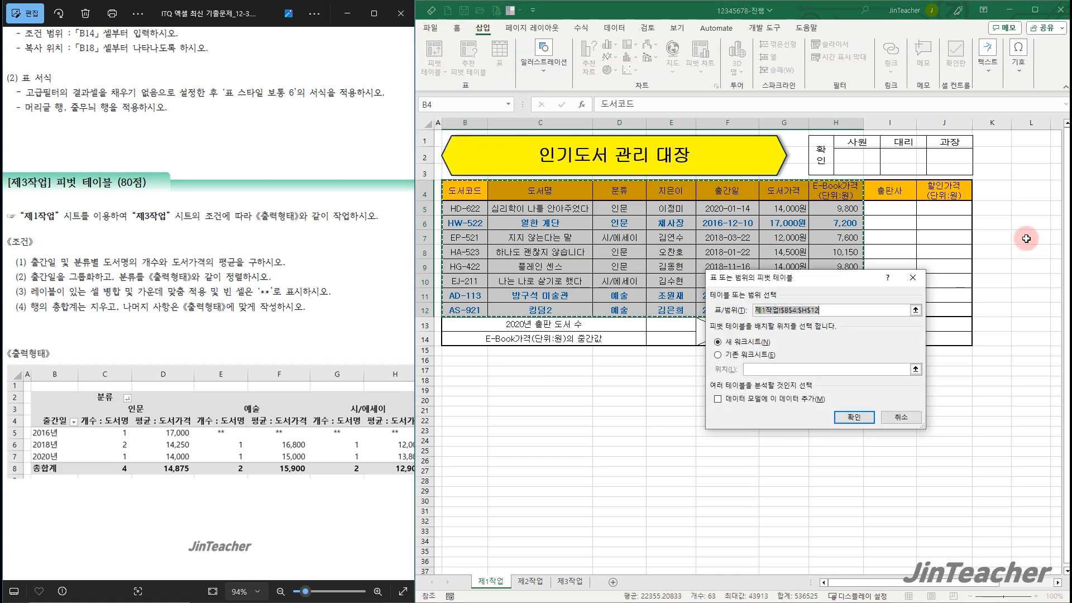
pyautogui.click(750, 355)
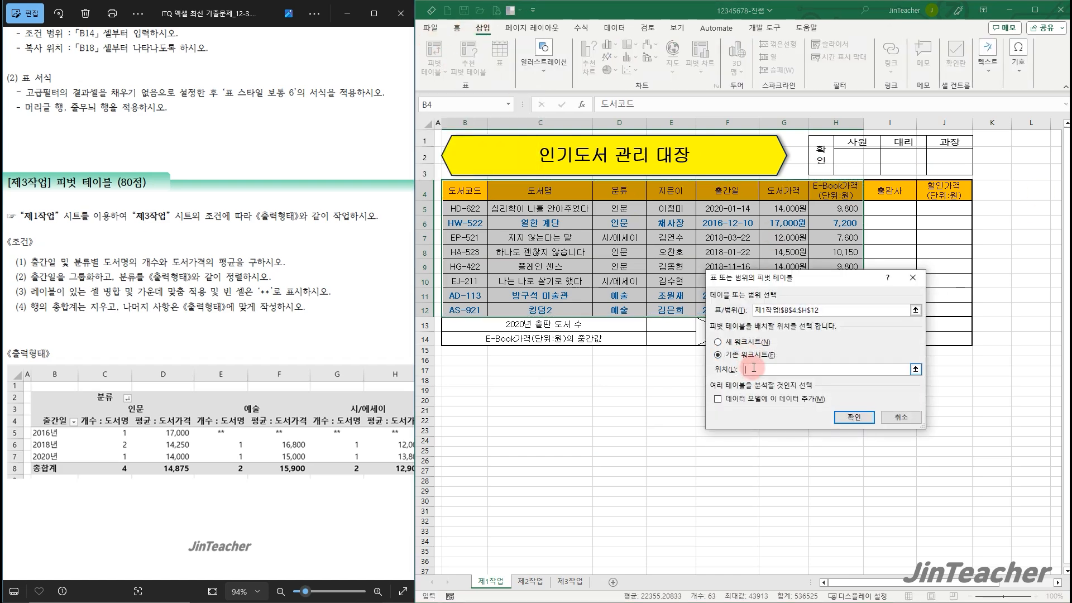
pyautogui.click(464, 146)
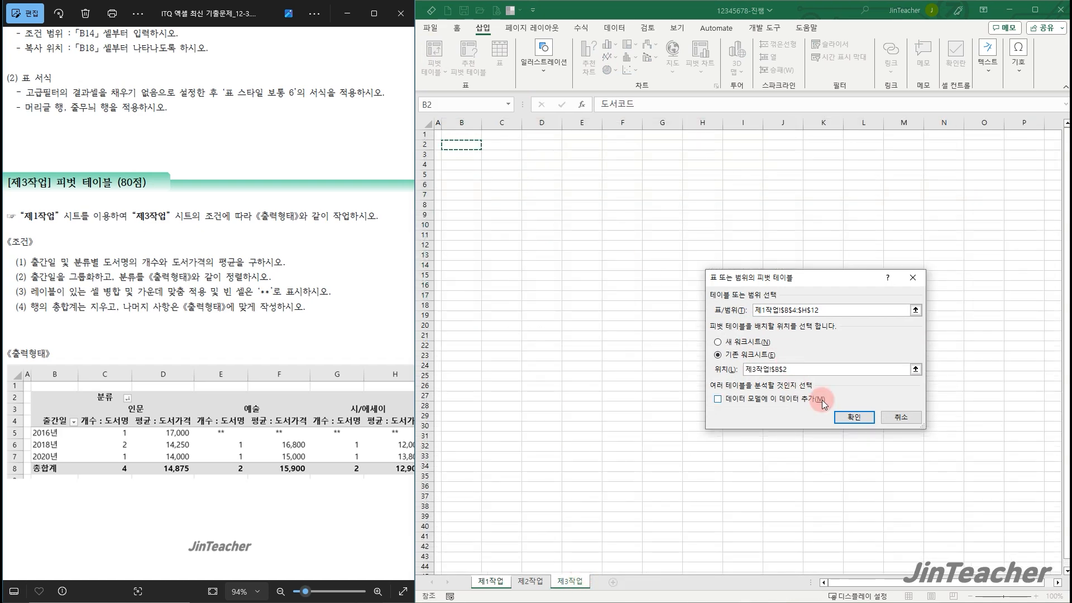
pyautogui.click(854, 417)
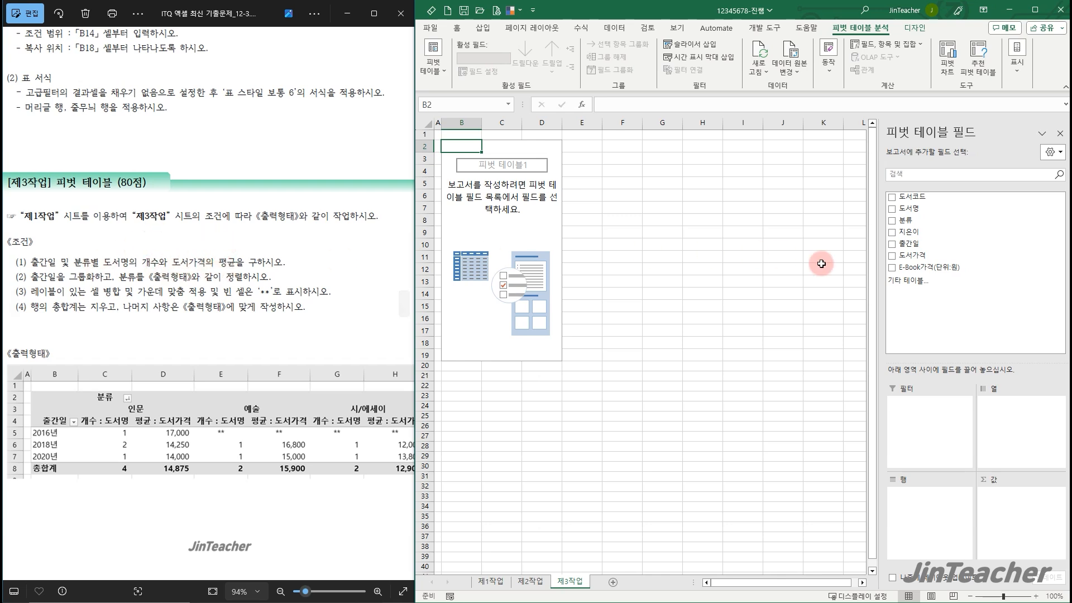
# Lay out the pivot table with 출간일 as rows, 분류 as columns, and 도서명 and 도서가격 as values
pyautogui.moveTo(909, 243); pyautogui.dragTo(937, 506)
pyautogui.moveTo(932, 221); pyautogui.dragTo(1043, 416)
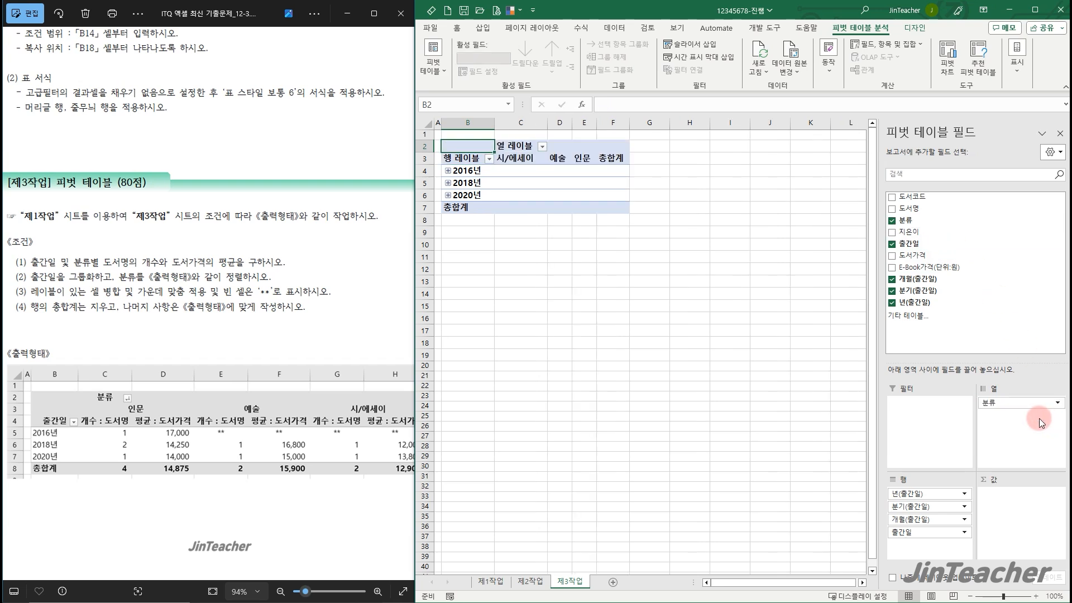
pyautogui.moveTo(938, 209); pyautogui.dragTo(1032, 529)
pyautogui.moveTo(944, 255); pyautogui.dragTo(1018, 528)
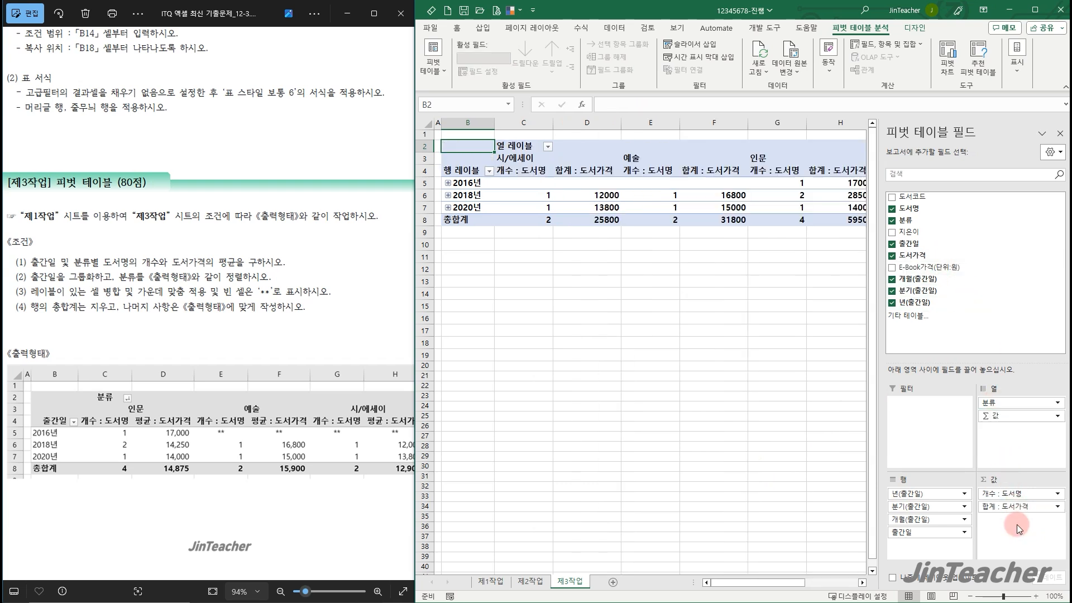
# Summarize the pivot table's 도서가격 values by average (평균)
pyautogui.click(1026, 506)
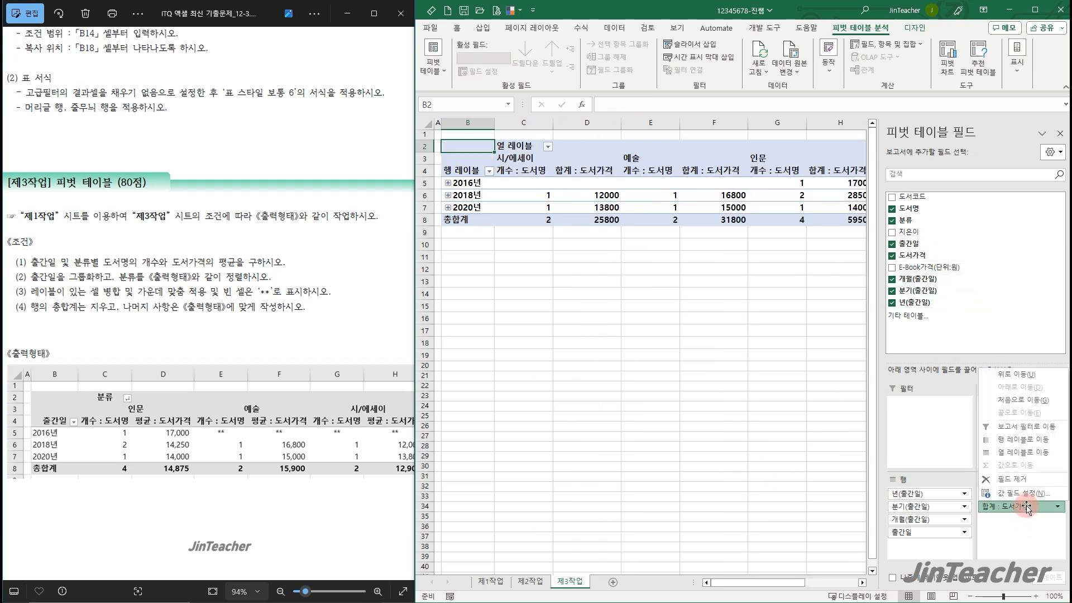
pyautogui.click(1034, 493)
pyautogui.click(743, 355)
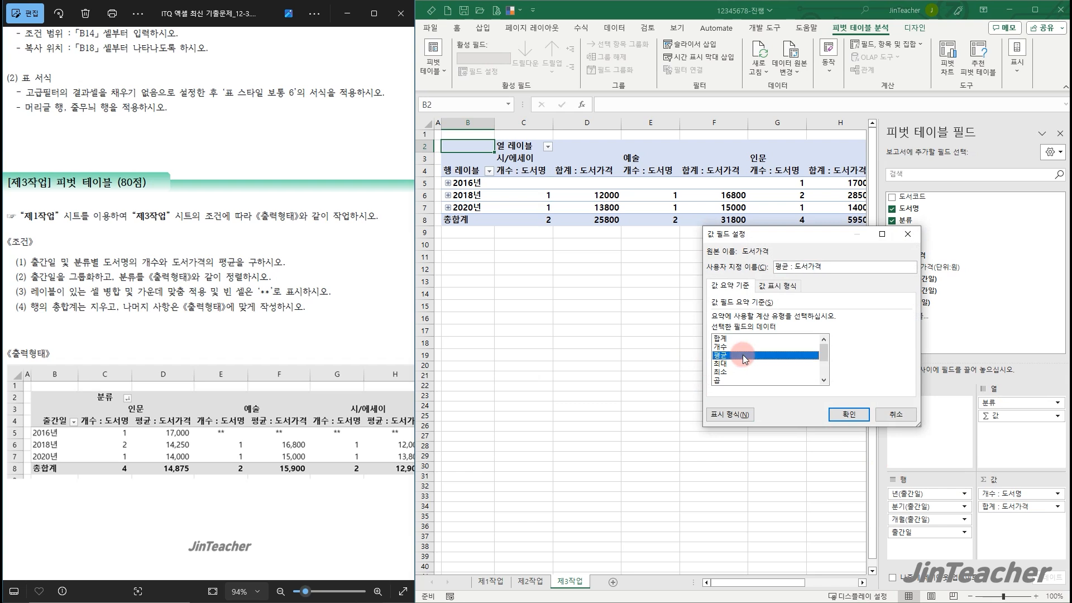
pyautogui.moveTo(786, 234); pyautogui.dragTo(577, 295)
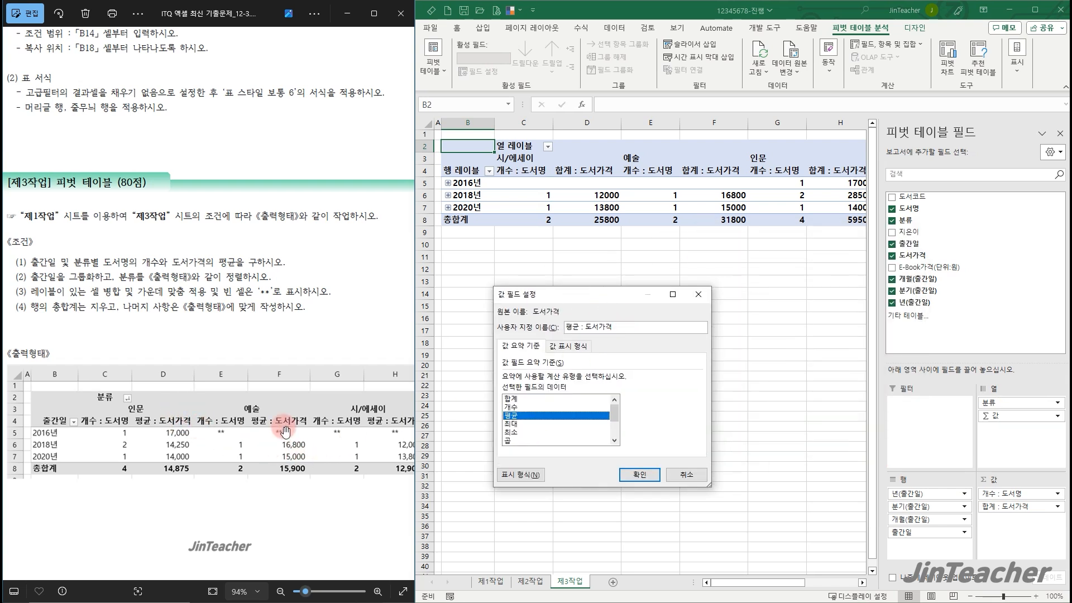
pyautogui.click(640, 476)
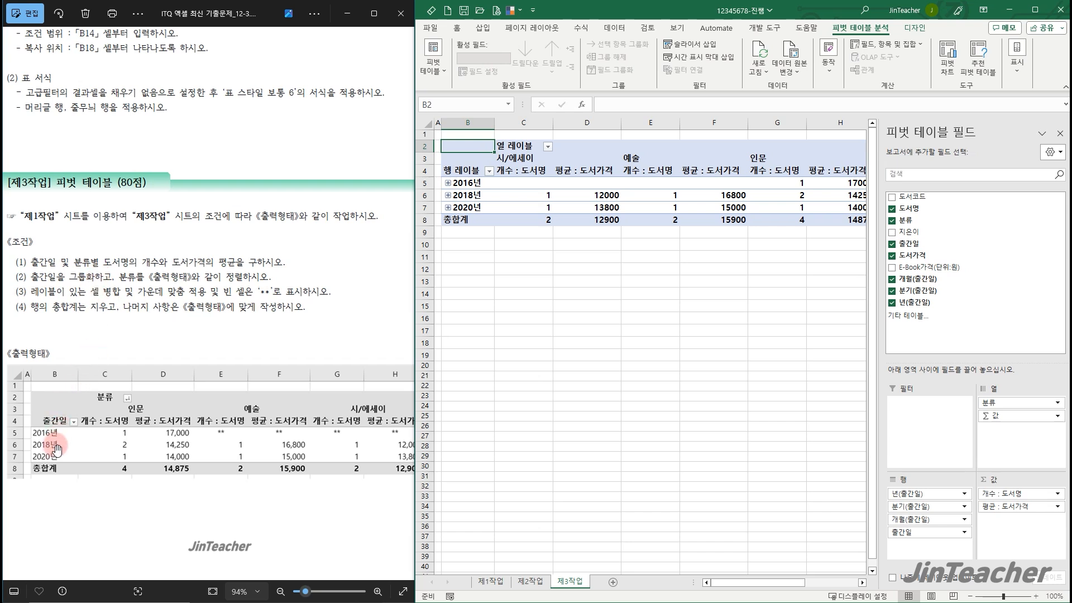
# Group the pivot table's 출간일 row labels by years (년) only
pyautogui.click(467, 179)
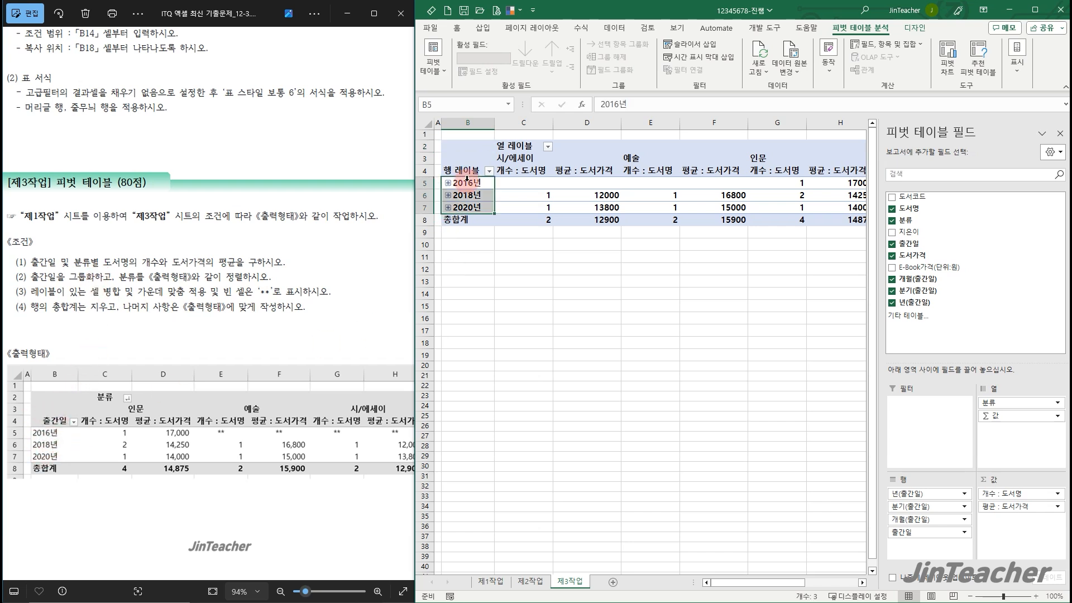
pyautogui.click(469, 183)
pyautogui.rightClick(469, 183)
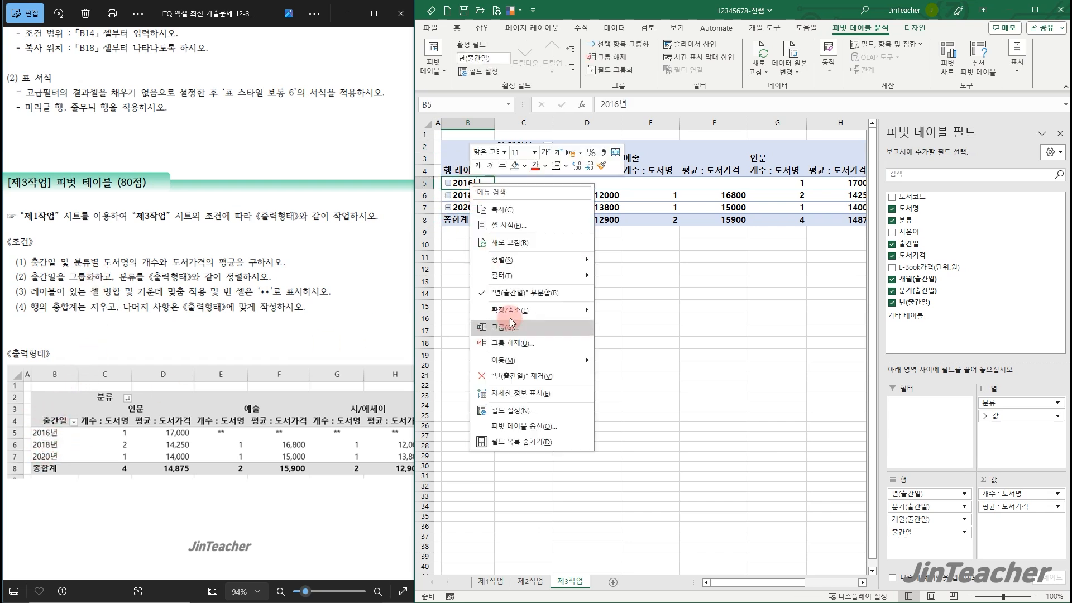
pyautogui.click(528, 333)
pyautogui.click(491, 345)
pyautogui.click(491, 354)
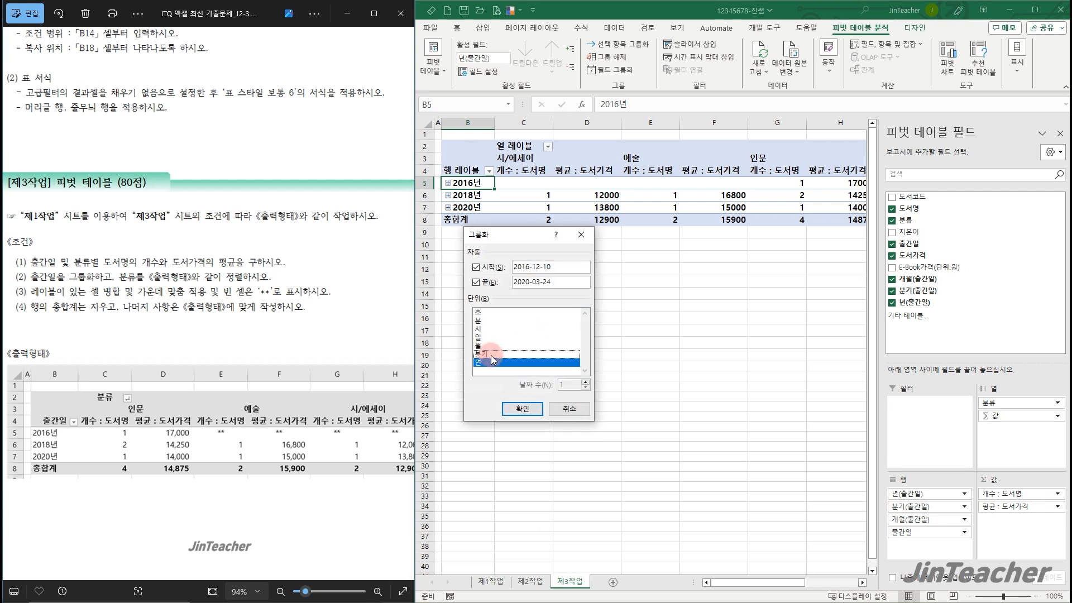
pyautogui.click(515, 408)
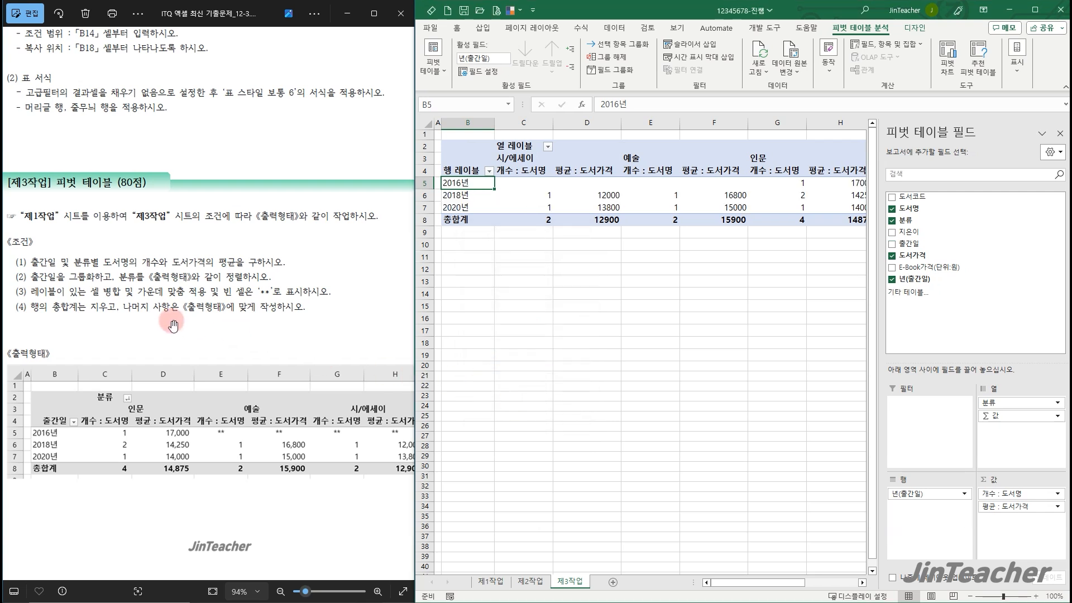
pyautogui.scroll(-3, 218, 321)
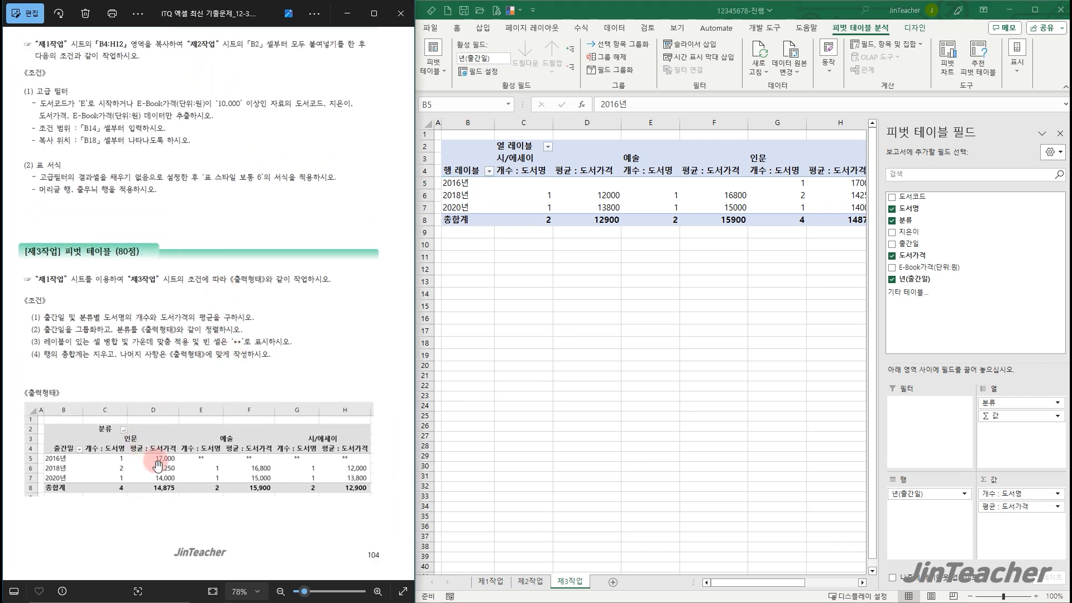
# Sort the pivot table's 분류 column labels in descending text order
pyautogui.click(647, 327)
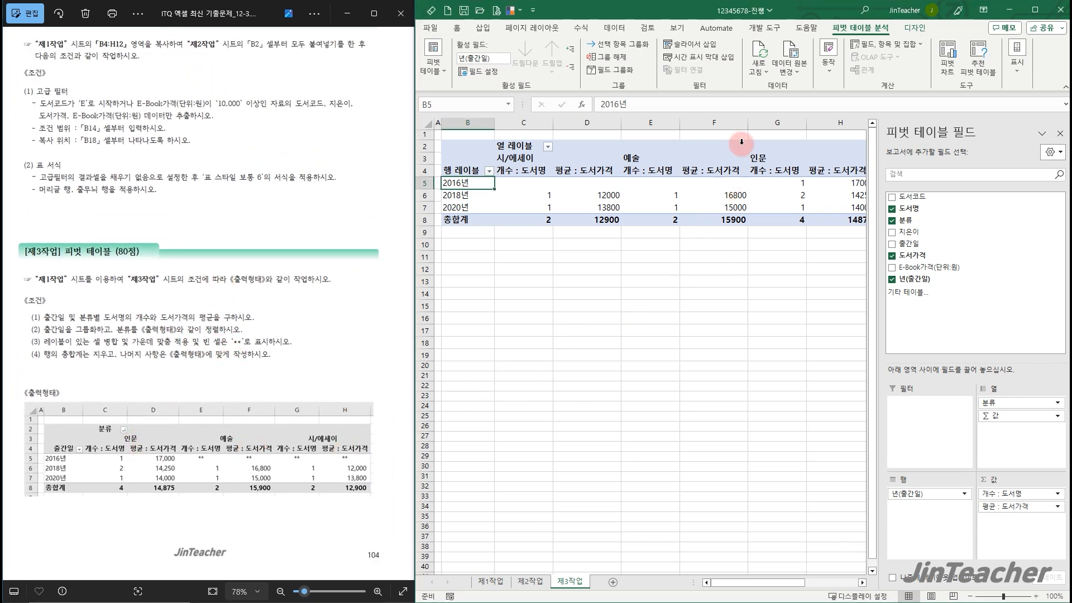
pyautogui.click(548, 148)
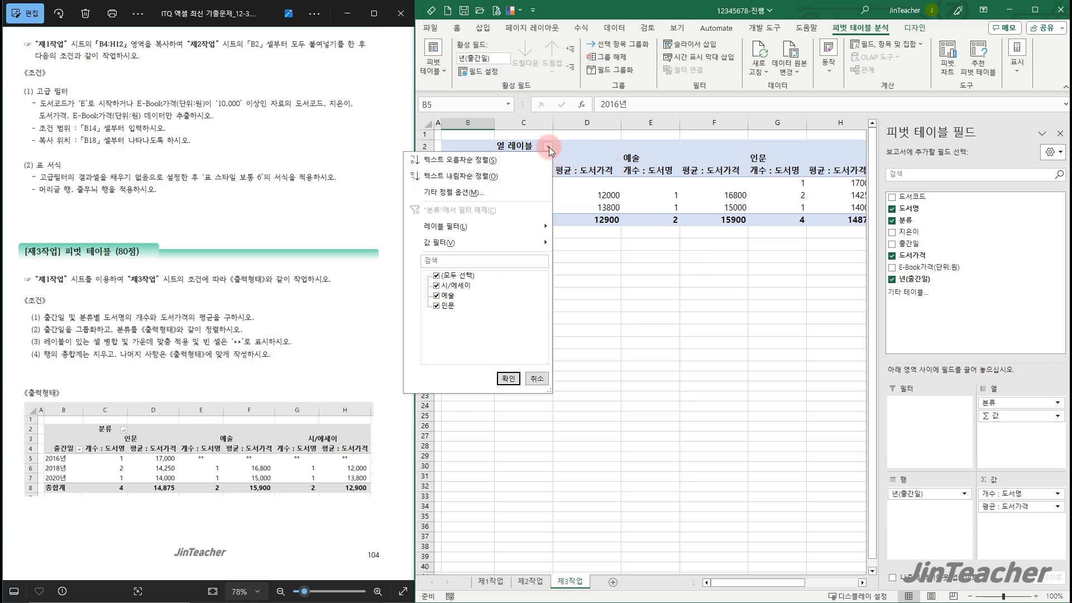
pyautogui.click(476, 176)
pyautogui.click(570, 306)
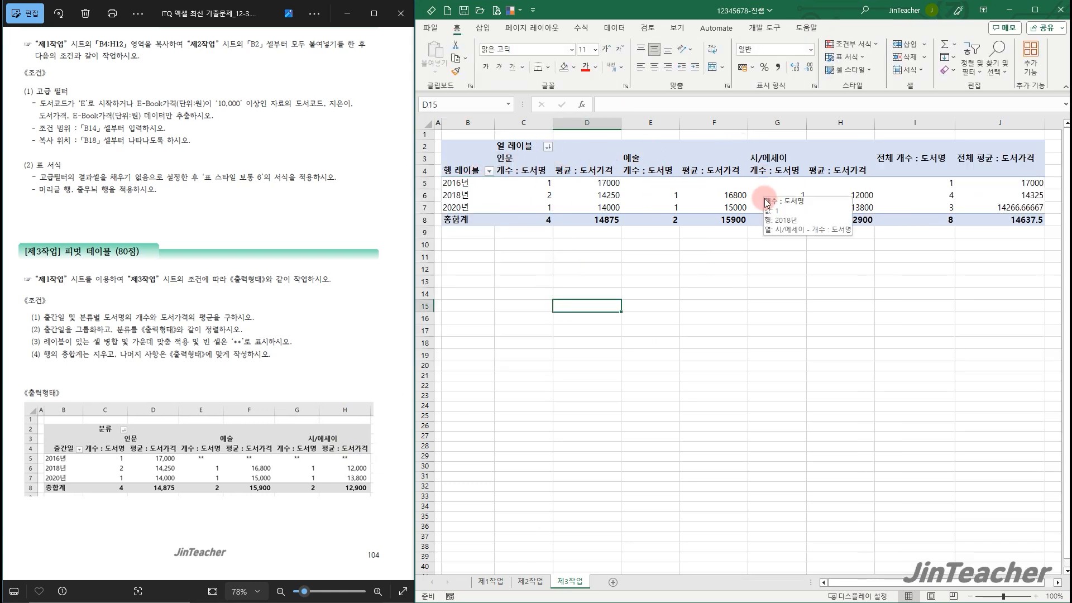
# In the pivot table options, merge and center cells with labels and display empty cells as **
pyautogui.scroll(1, 96, 375)
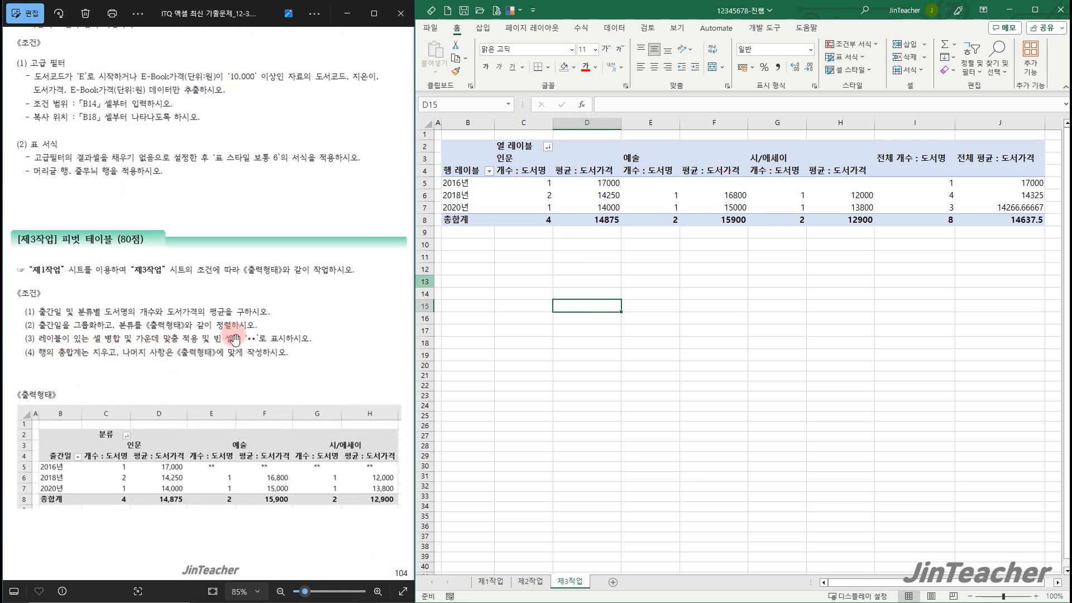
pyautogui.click(560, 257)
pyautogui.click(577, 194)
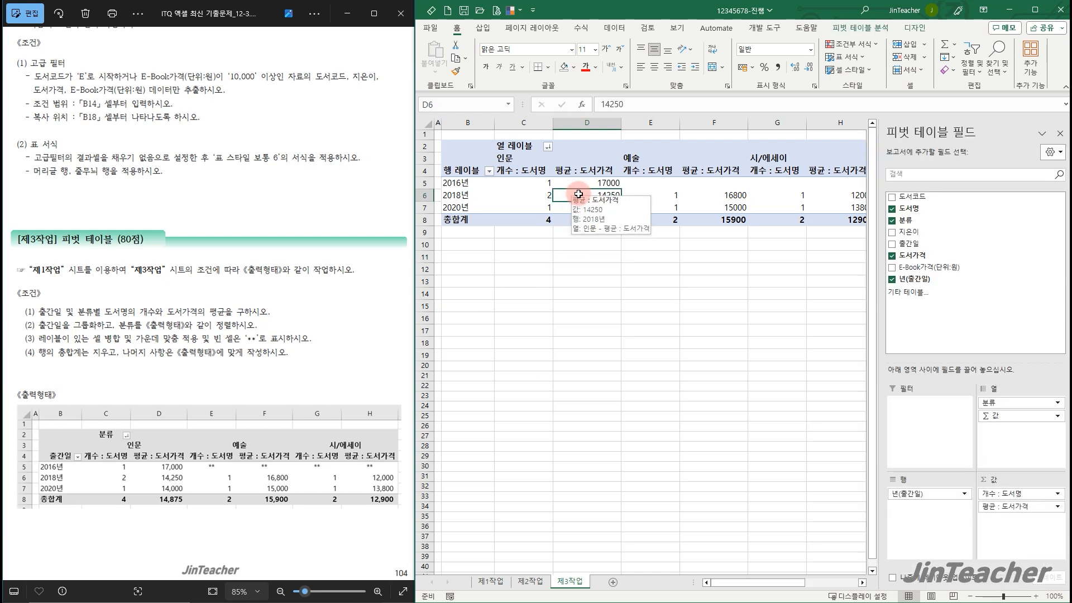
pyautogui.rightClick(579, 193)
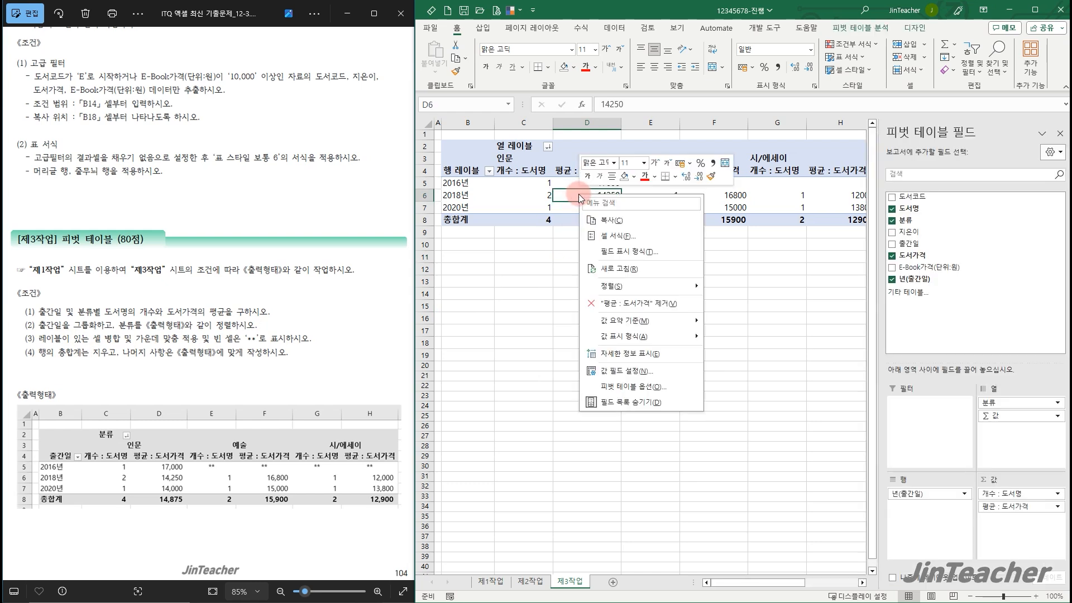
pyautogui.click(654, 392)
pyautogui.click(542, 308)
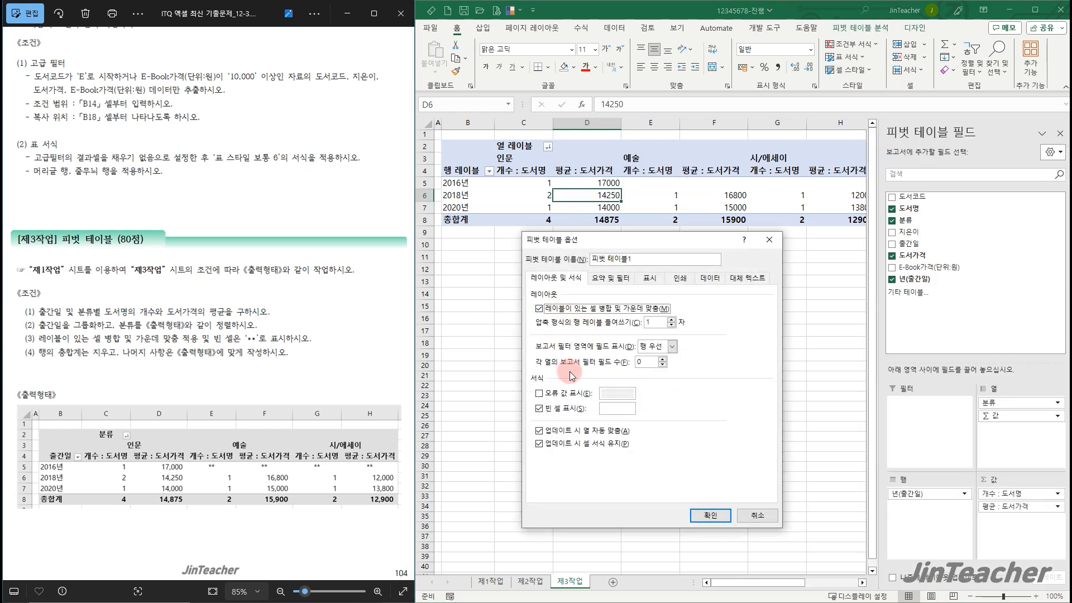
pyautogui.click(615, 414)
pyautogui.write('**')
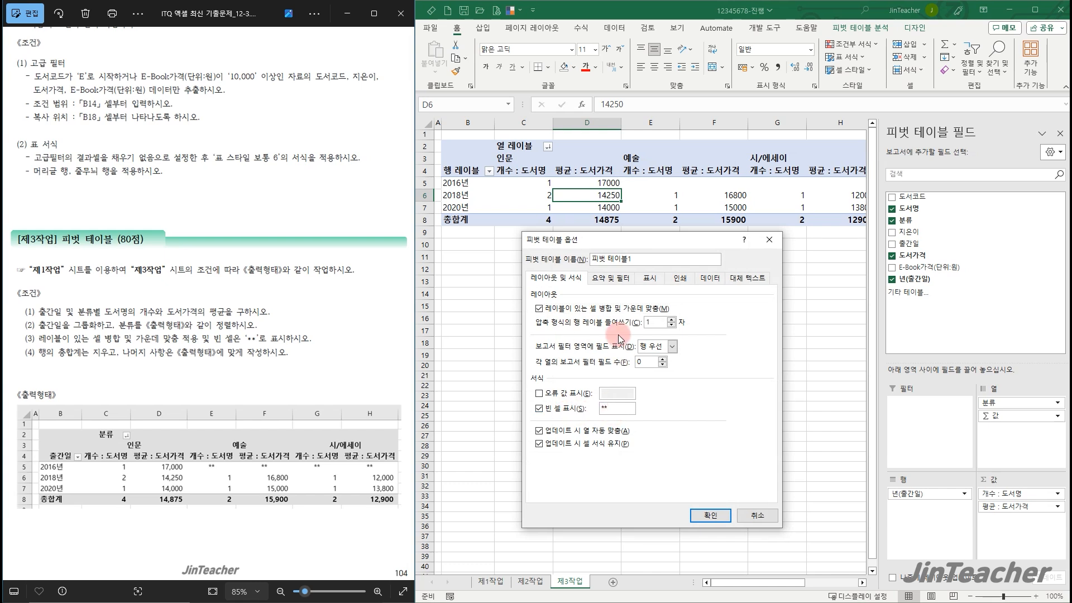
# Turn off the pivot table's row grand totals (행 총합계 표시) and apply the options
pyautogui.click(610, 278)
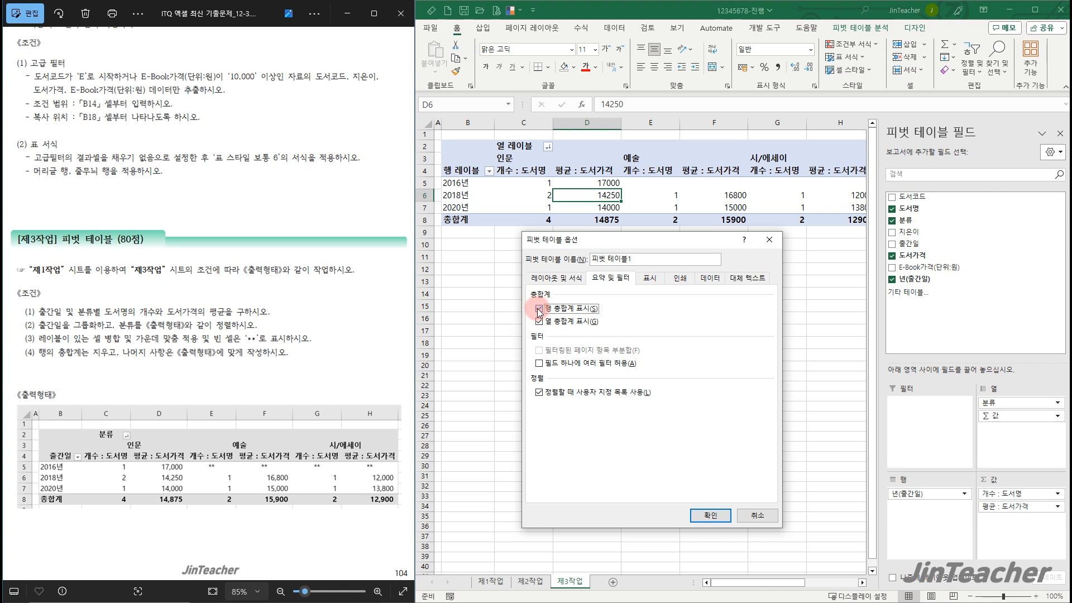
pyautogui.click(710, 515)
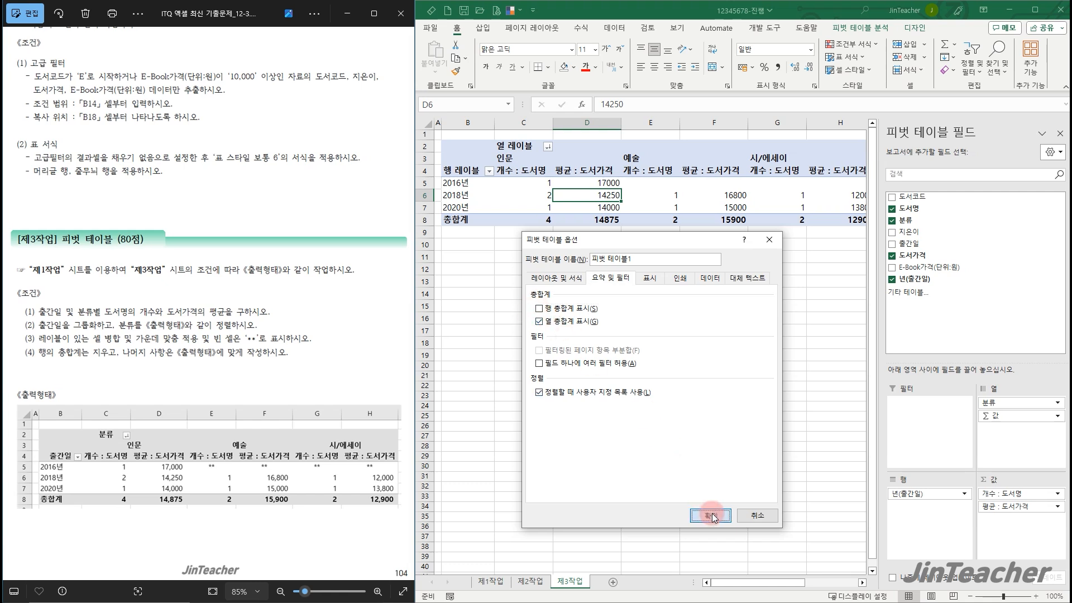
pyautogui.click(757, 338)
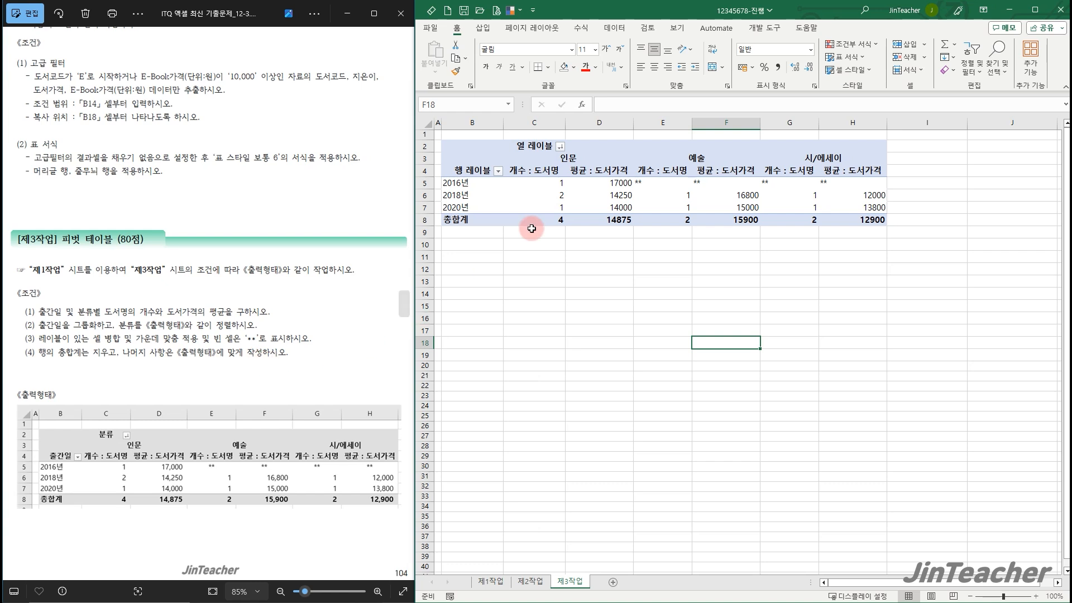
# Rename the pivot table's column label header in C2 as 분류 and the row label header in B4 as 출간일
pyautogui.click(539, 146)
pyautogui.press('BackSpace')
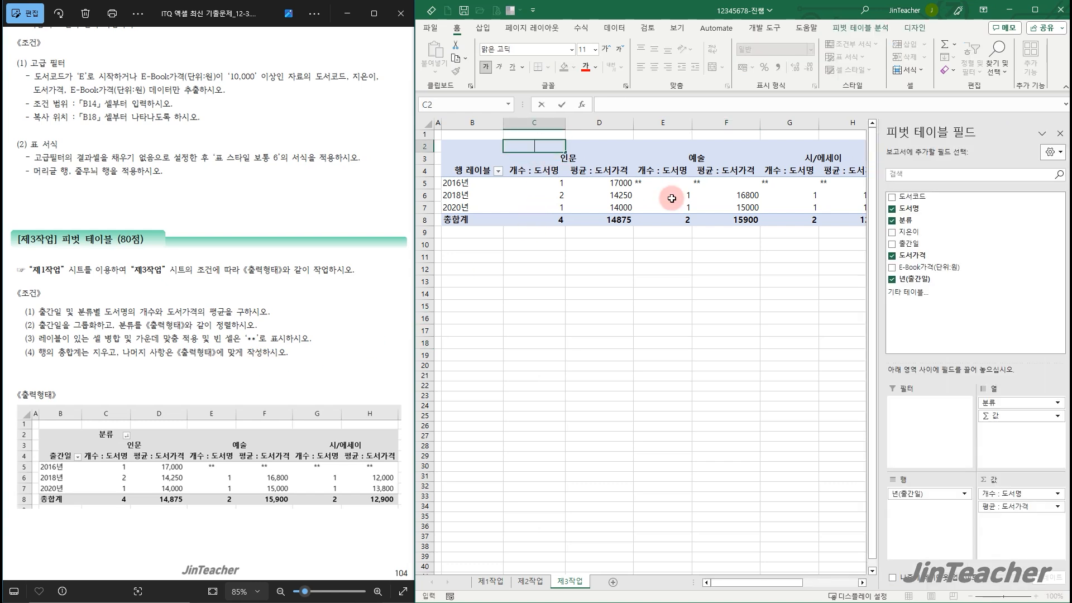
pyautogui.press('Return')
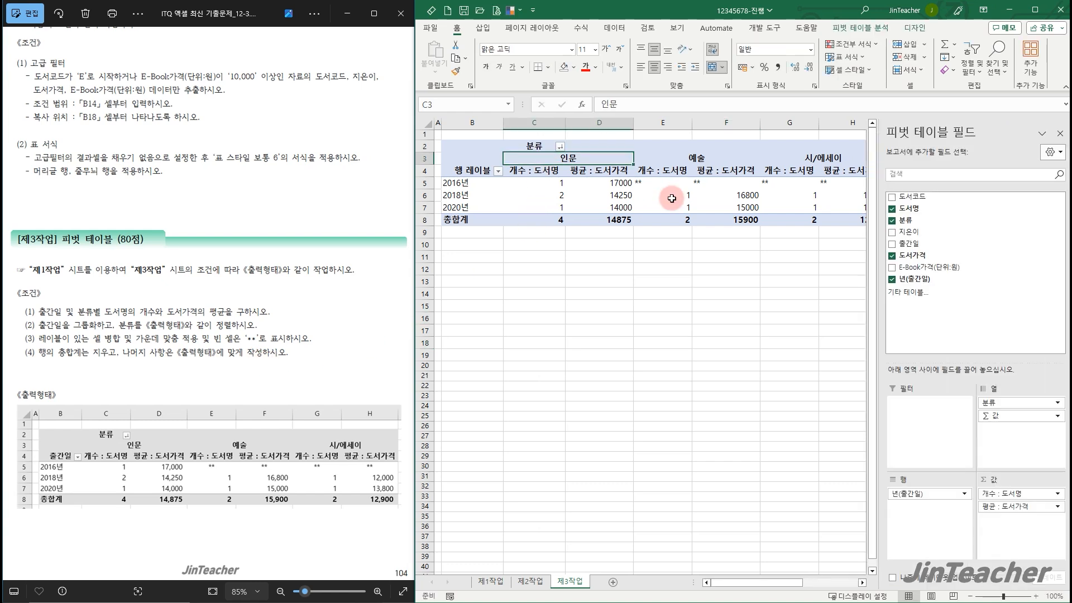
pyautogui.click(481, 169)
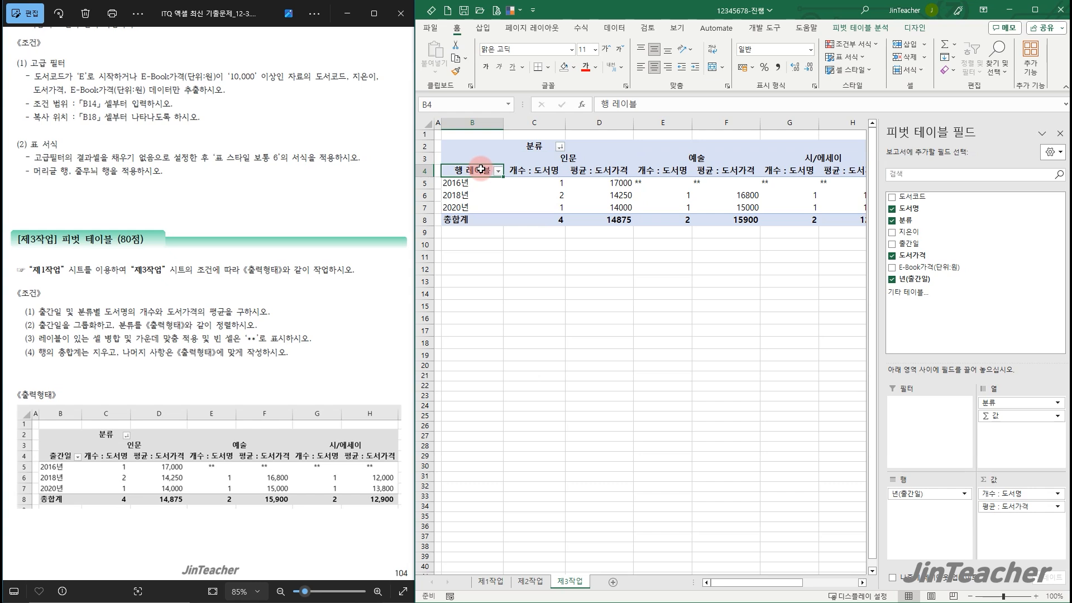
pyautogui.write('출간일')
pyautogui.press('Return')
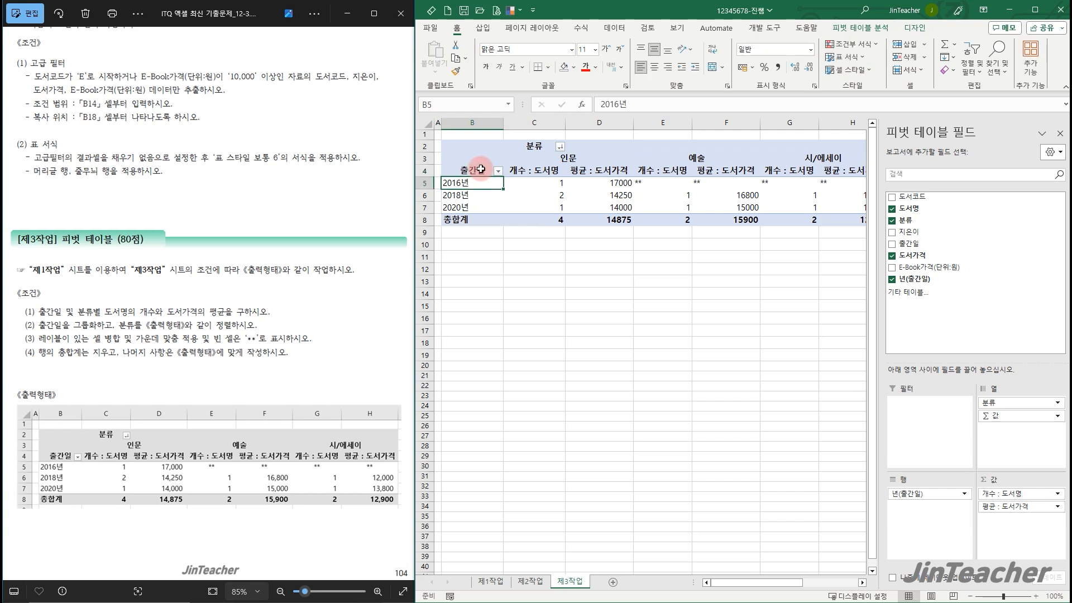
pyautogui.click(535, 385)
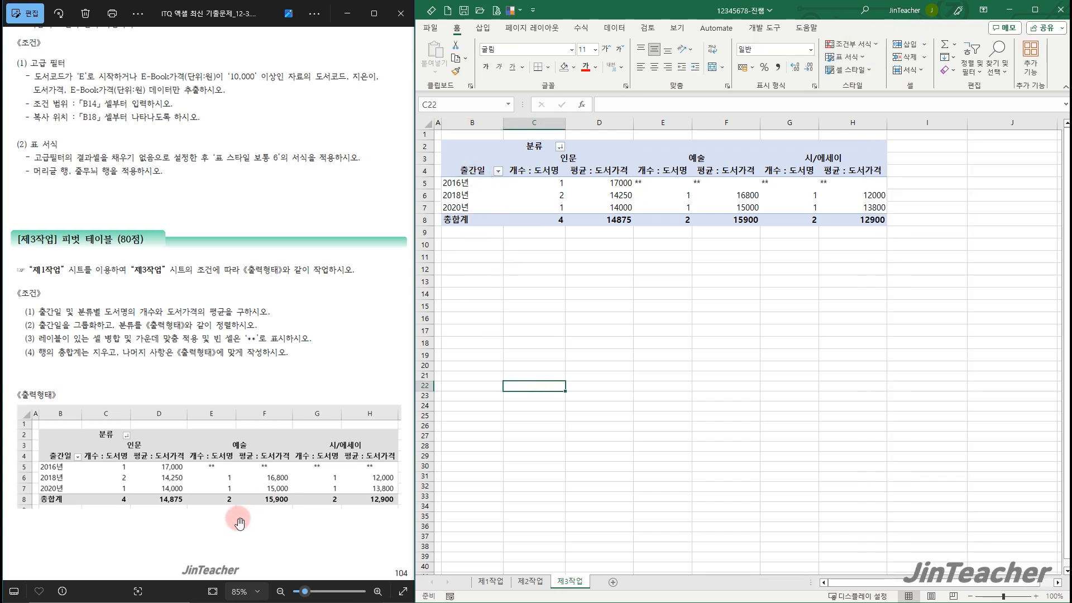
# Center-align the pivot table values in C5:H8 and apply the comma style
pyautogui.moveTo(549, 179); pyautogui.dragTo(869, 219)
pyautogui.click(654, 67)
pyautogui.click(780, 68)
pyautogui.click(812, 306)
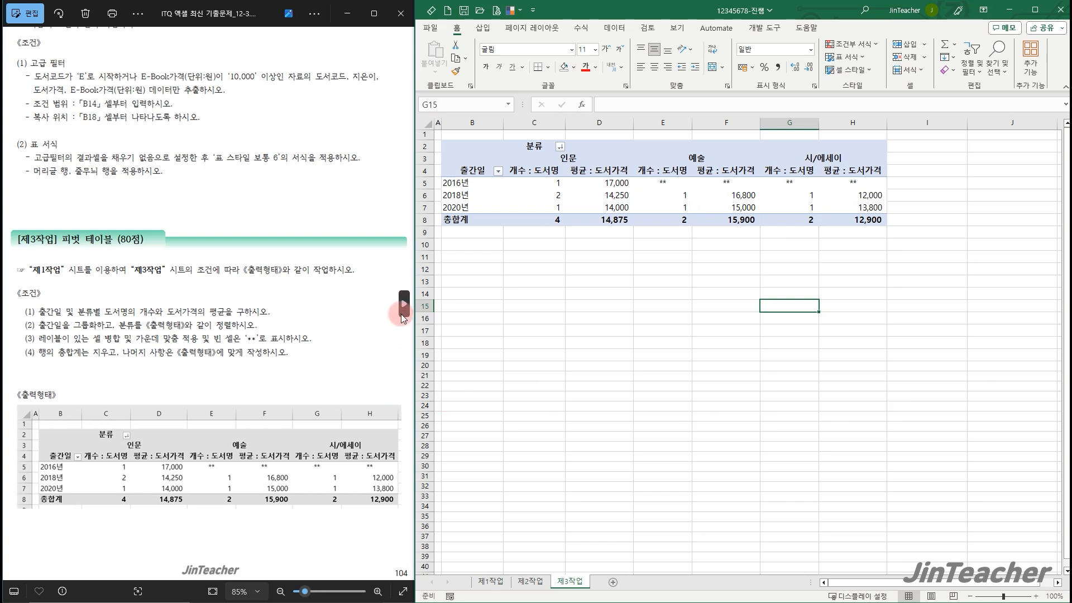
# Show the chart task's exam page in the image viewer, and open the 제1작업 sheet in Excel
pyautogui.click(402, 301)
pyautogui.scroll(3, 179, 465)
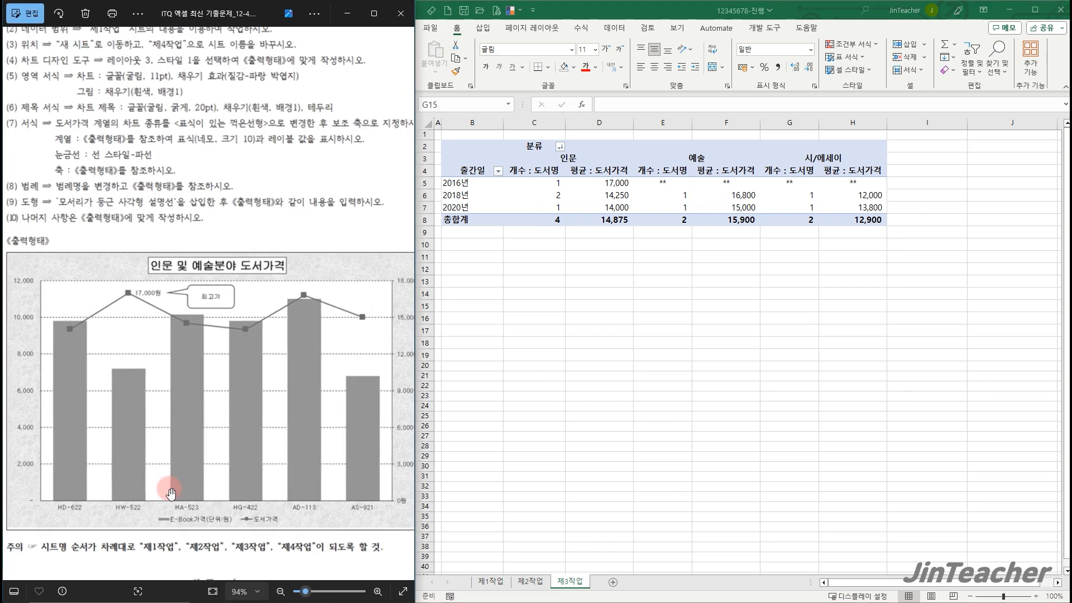
pyautogui.click(498, 545)
pyautogui.click(500, 581)
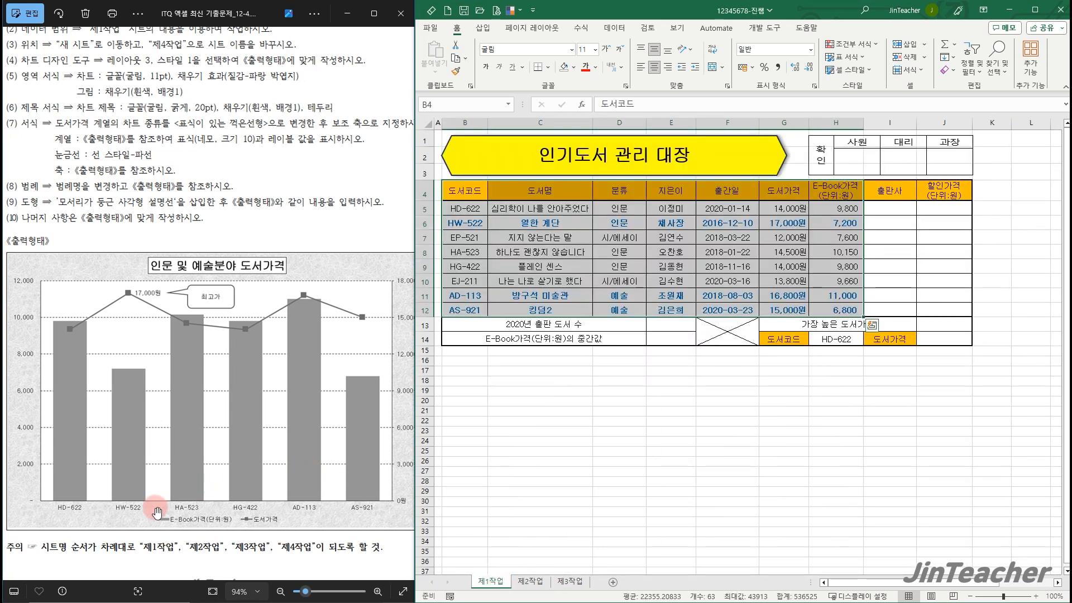
pyautogui.scroll(1, 60, 528)
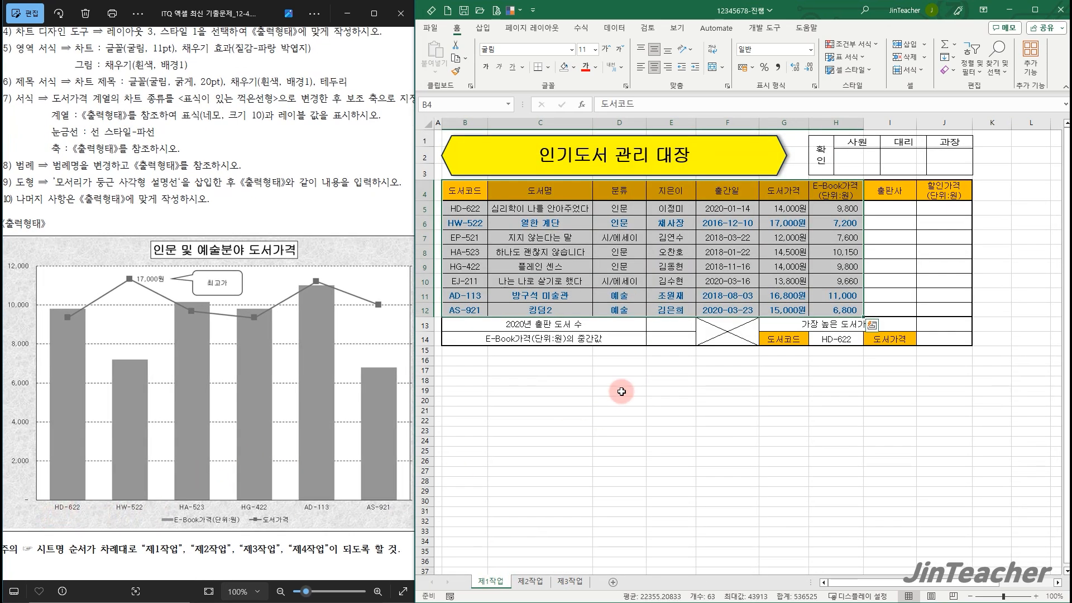
pyautogui.click(586, 372)
pyautogui.moveTo(472, 198); pyautogui.dragTo(466, 287)
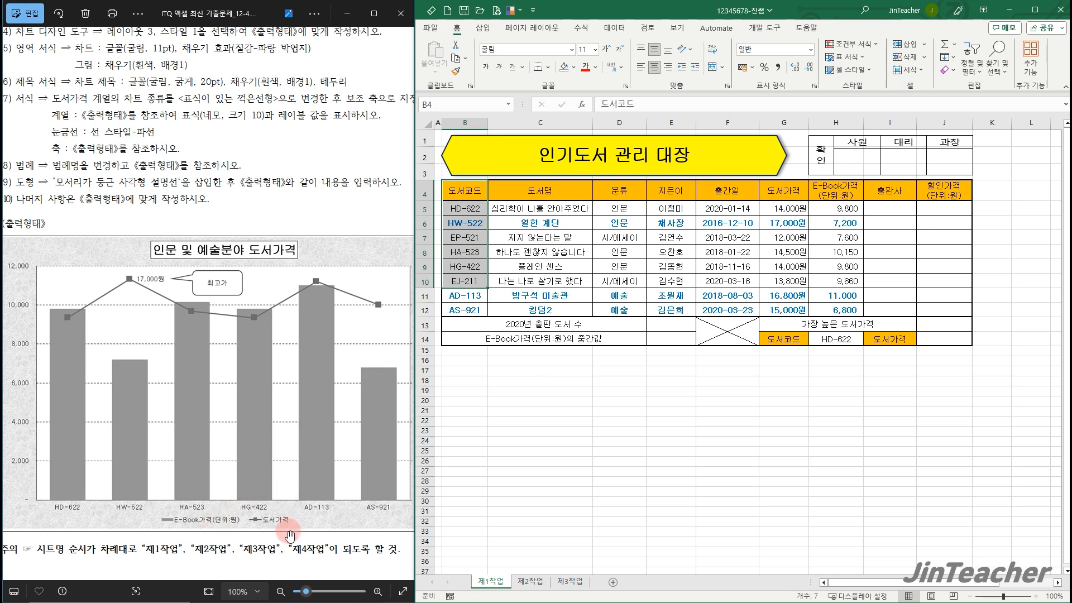
pyautogui.moveTo(785, 191); pyautogui.dragTo(836, 252)
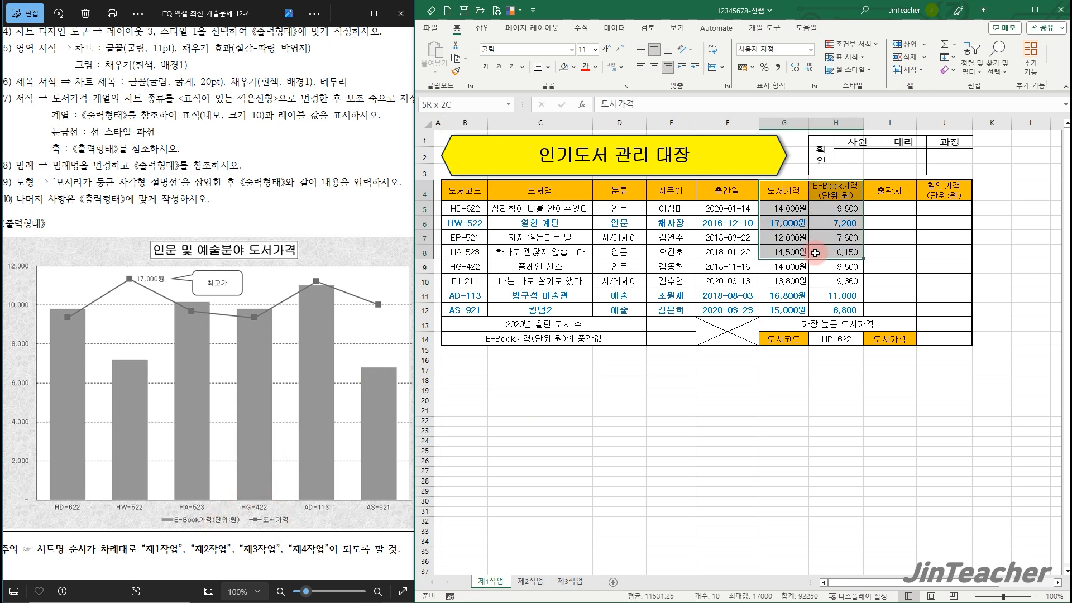
# Insert a 2-D clustered column chart from B4:B12 and G4:H12 of the 제1작업 sheet and move it over the table
pyautogui.moveTo(464, 192); pyautogui.dragTo(458, 307)
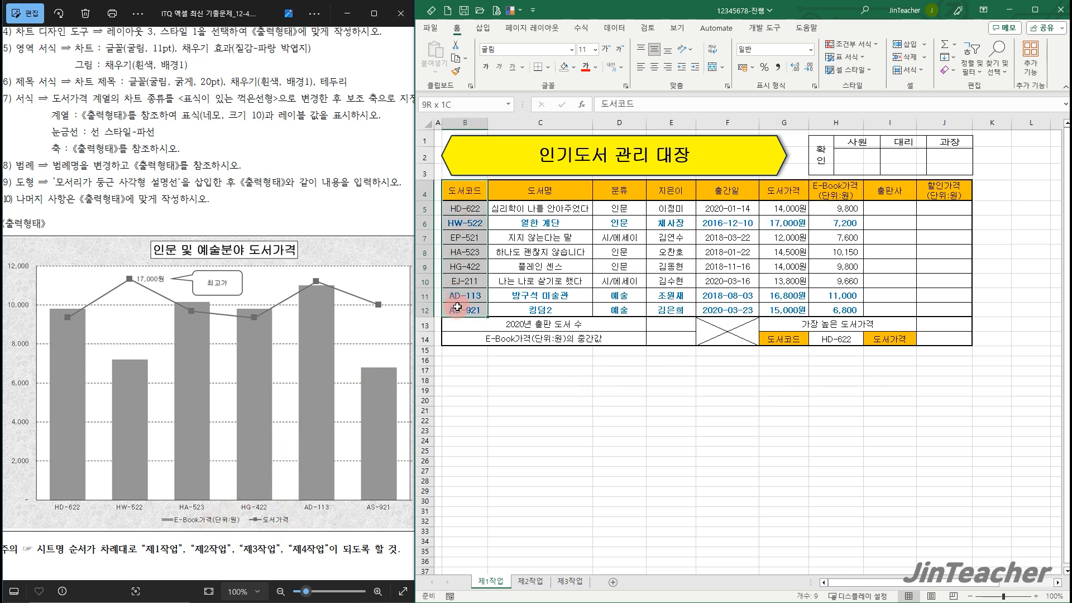
pyautogui.keyDown('ctrl'); pyautogui.moveTo(784, 192); pyautogui.dragTo(841, 307); pyautogui.keyUp('ctrl')
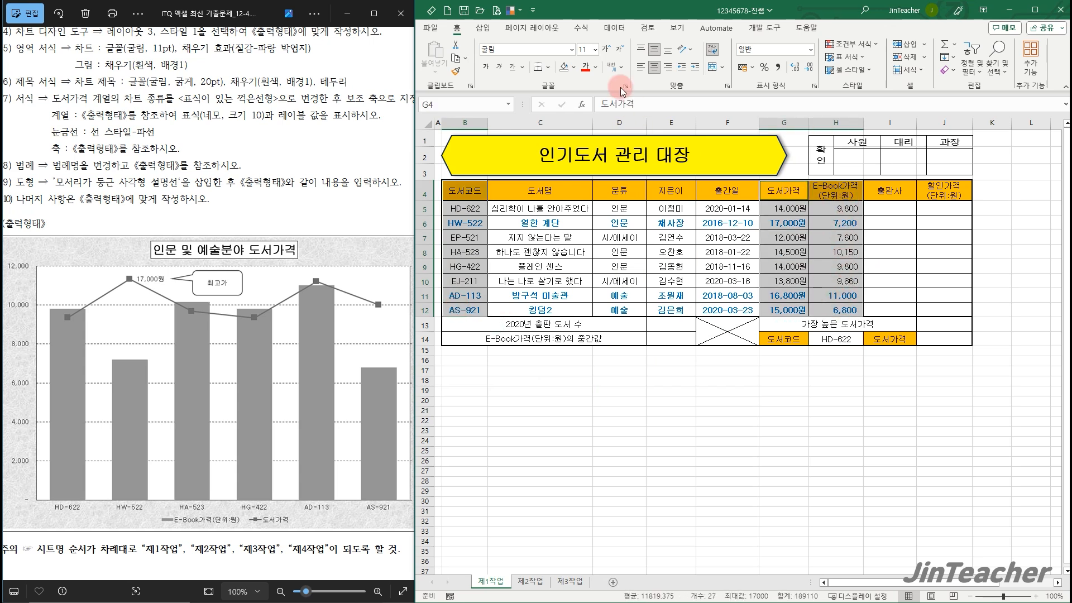
pyautogui.click(483, 28)
pyautogui.click(611, 44)
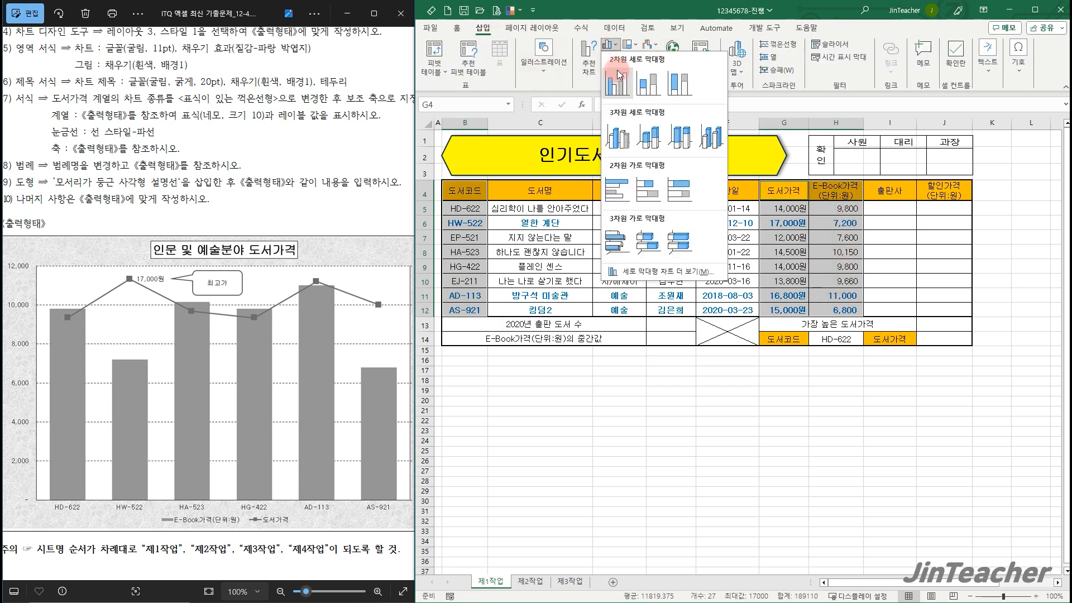
pyautogui.click(621, 85)
pyautogui.moveTo(655, 301); pyautogui.dragTo(703, 208)
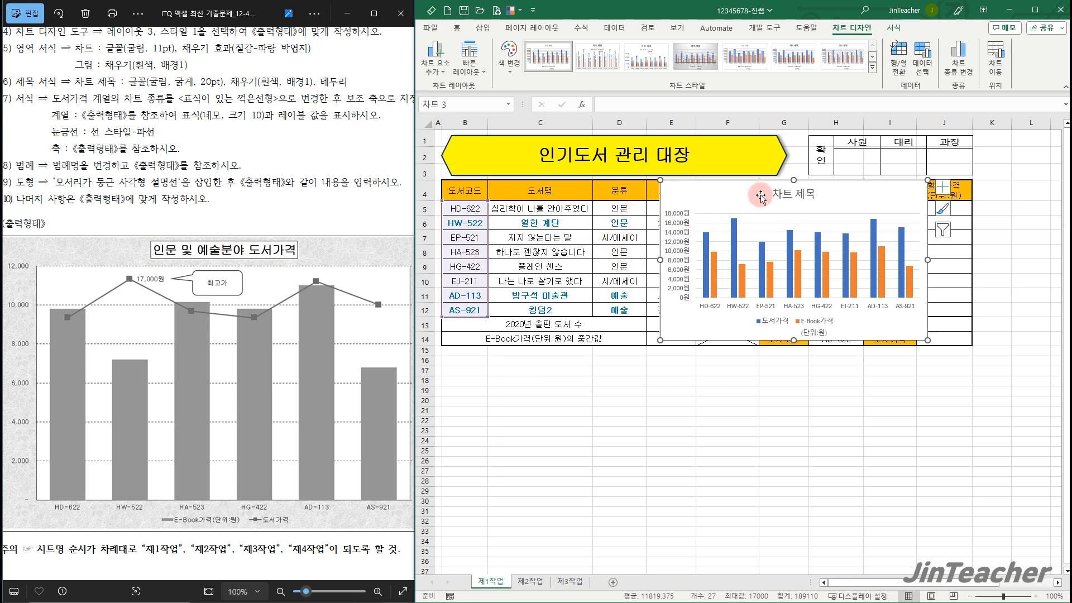
# Remove EP-521 and EJ-211 from the chart's source data, keeping 도서가격 and E-Book가격(단위:원) as the series
pyautogui.click(923, 56)
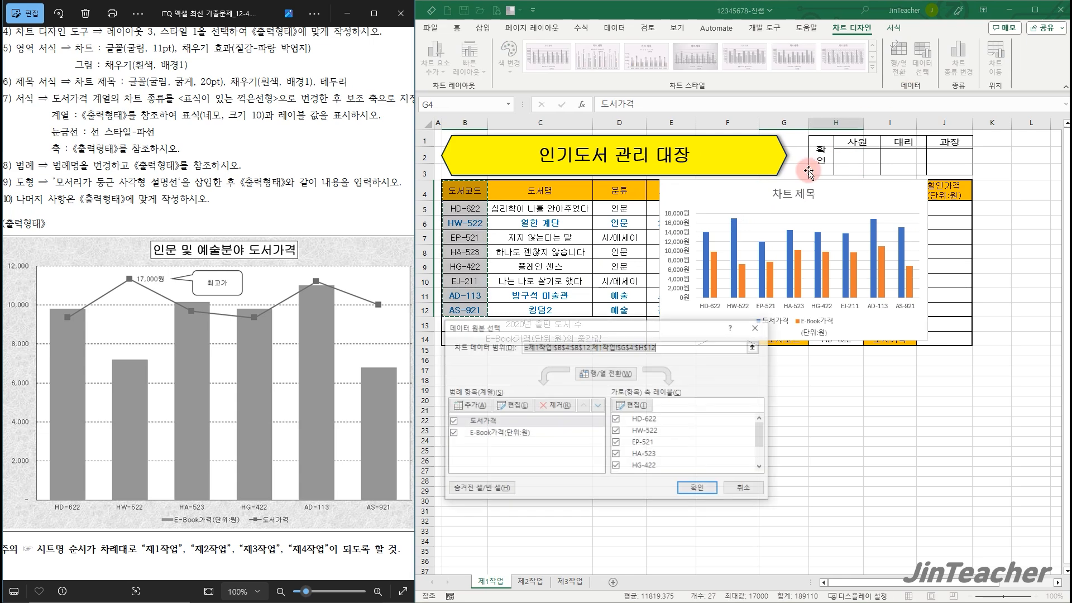
pyautogui.moveTo(593, 333); pyautogui.dragTo(825, 187)
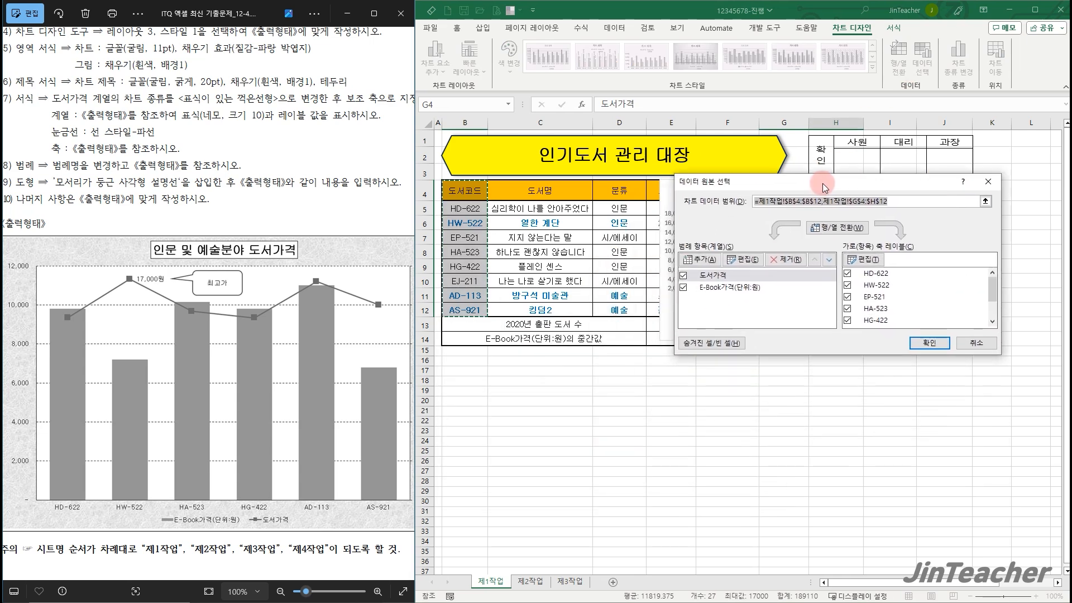
pyautogui.click(822, 231)
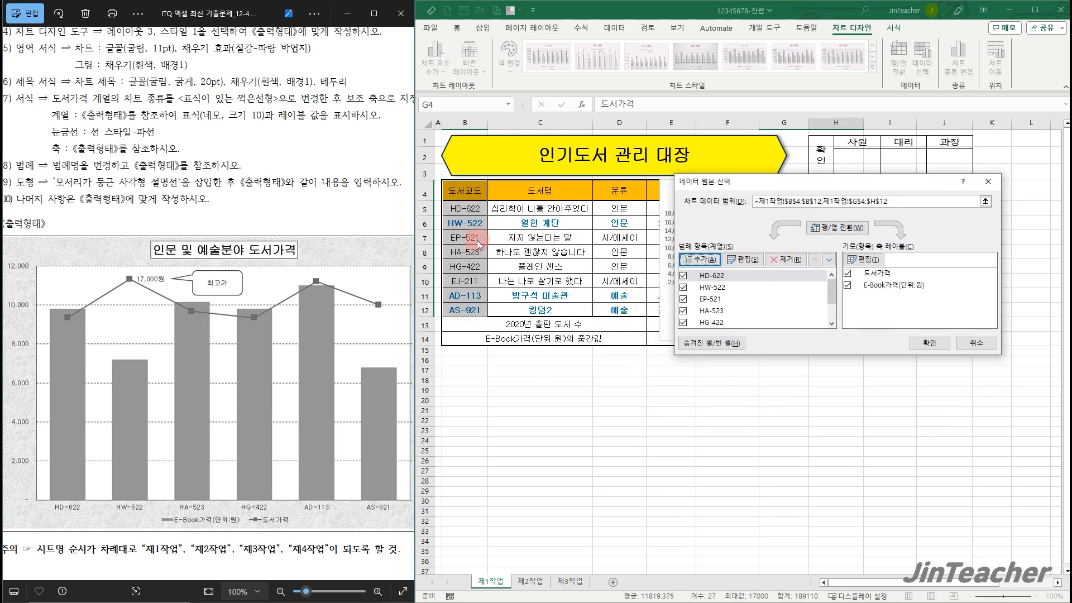
pyautogui.click(710, 298)
pyautogui.click(795, 262)
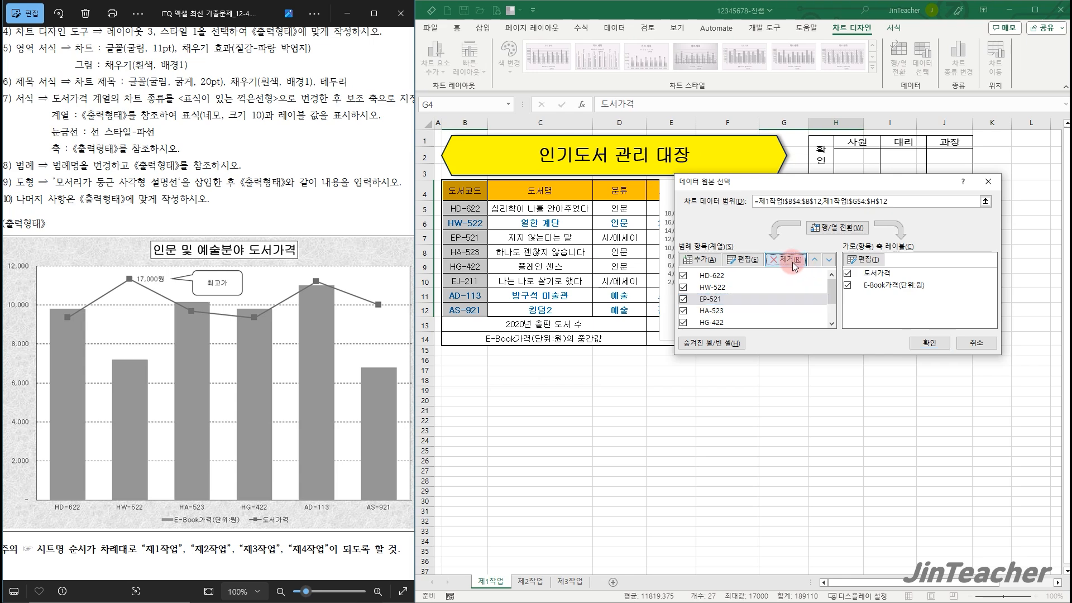
pyautogui.click(726, 323)
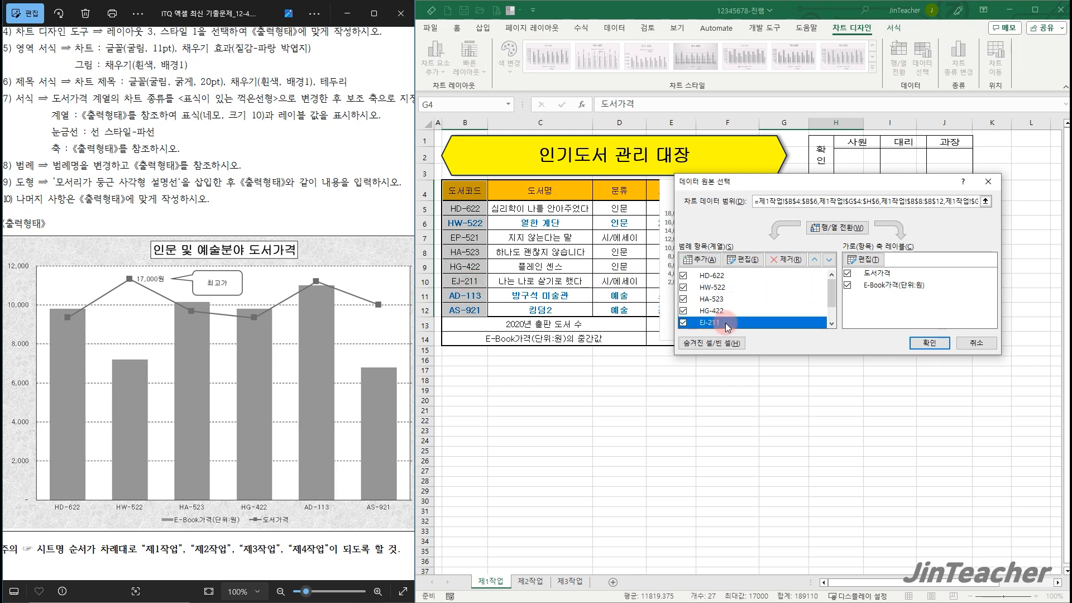
pyautogui.click(773, 259)
pyautogui.click(843, 228)
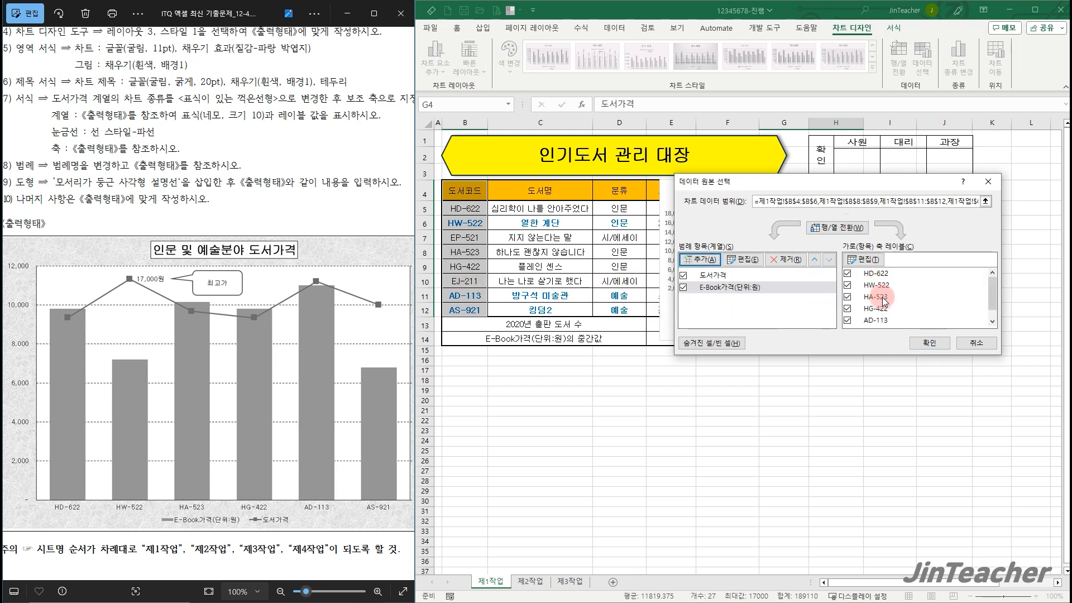
pyautogui.click(929, 343)
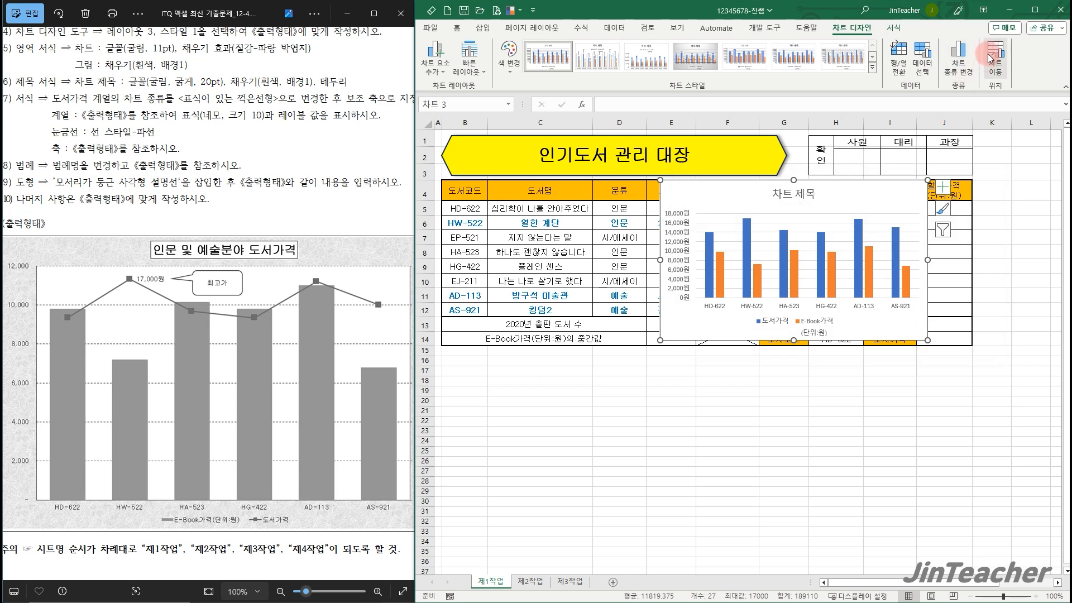
# Move the chart to a new sheet named 제4작업 and place that sheet after 제3작업
pyautogui.click(990, 55)
pyautogui.click(785, 226)
pyautogui.moveTo(842, 189); pyautogui.dragTo(732, 193)
pyautogui.write('제4작ㅇㅓㅂ')
pyautogui.click(792, 294)
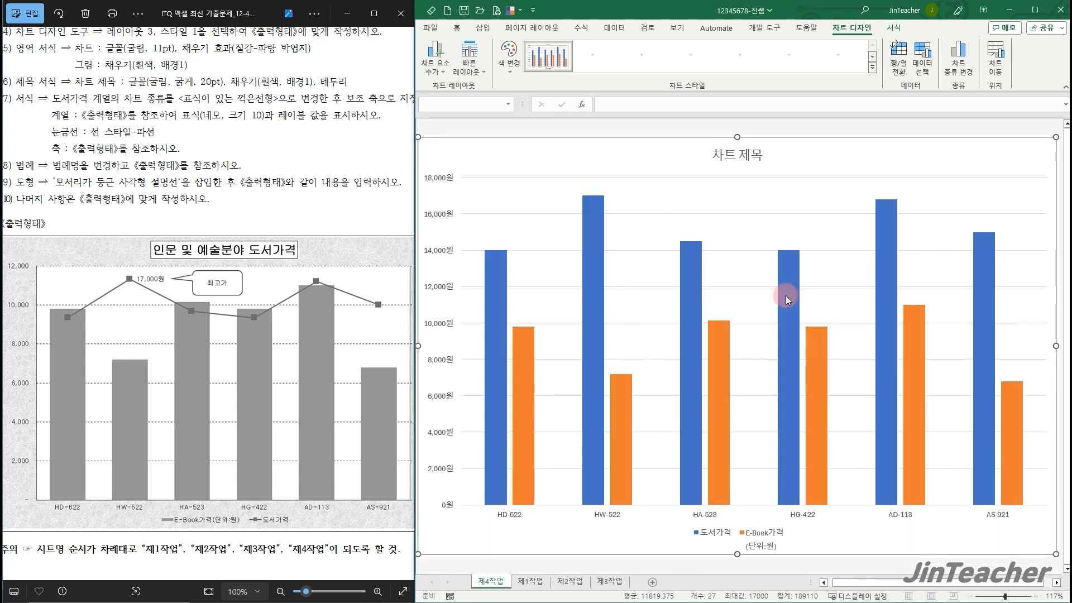
pyautogui.moveTo(490, 581); pyautogui.dragTo(658, 550)
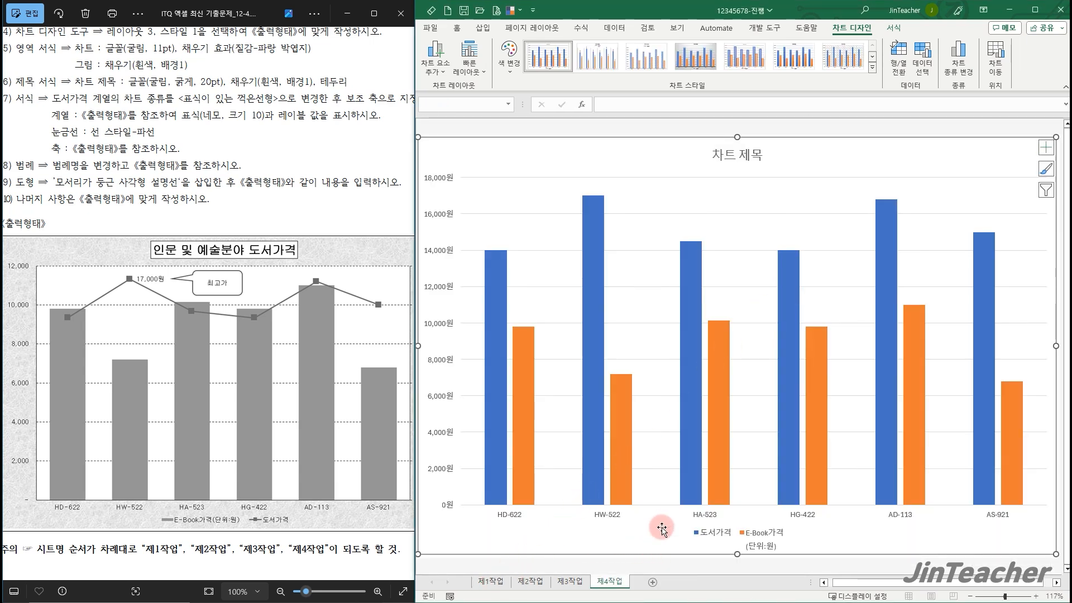
# Apply quick layout 3 (레이아웃 3) and chart style 1 (스타일 1) to the 제4작업 chart
pyautogui.scroll(-1, 704, 422)
pyautogui.moveTo(283, 200); pyautogui.dragTo(272, 244)
pyautogui.scroll(-1, 284, 216)
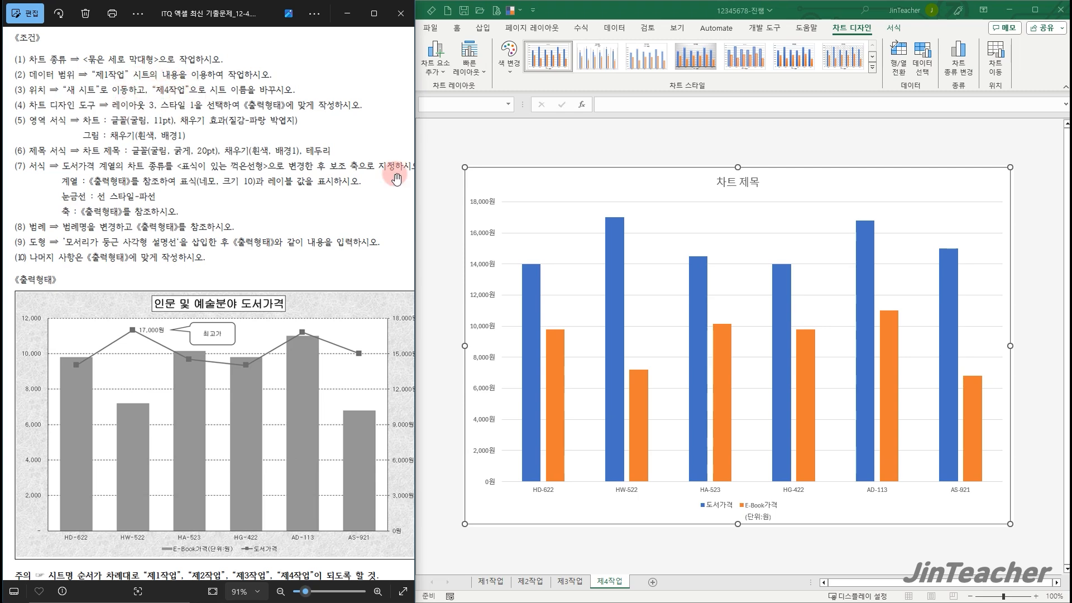
pyautogui.click(538, 189)
pyautogui.click(472, 67)
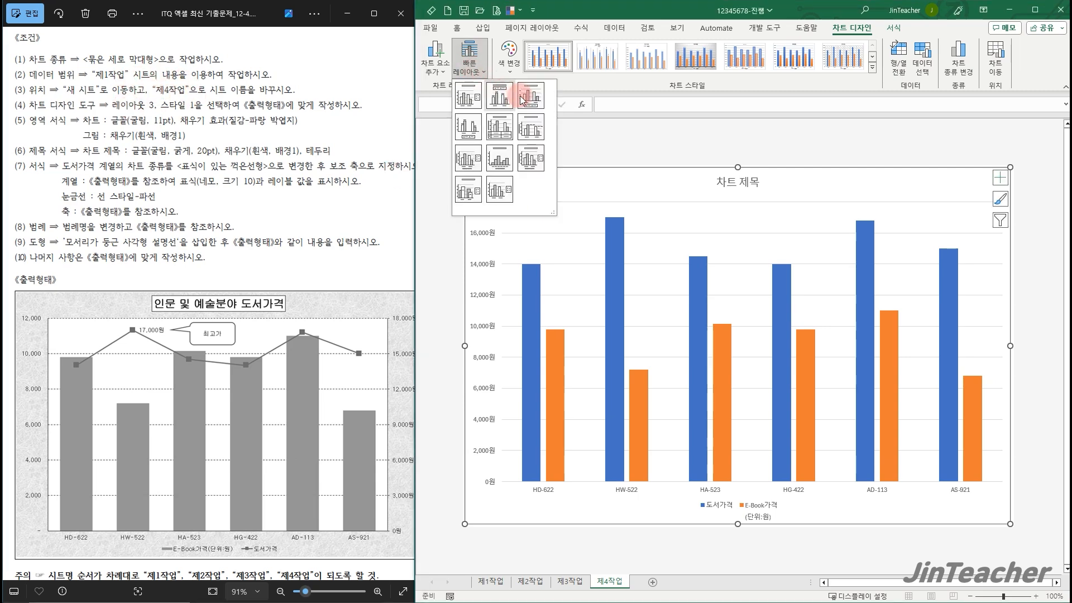
pyautogui.click(526, 101)
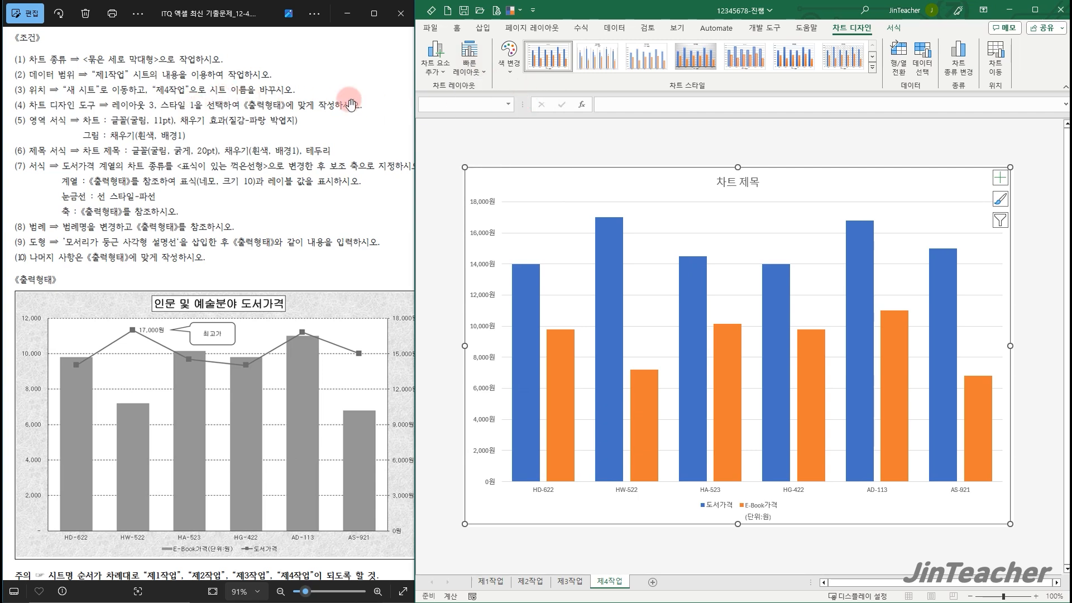
pyautogui.click(554, 66)
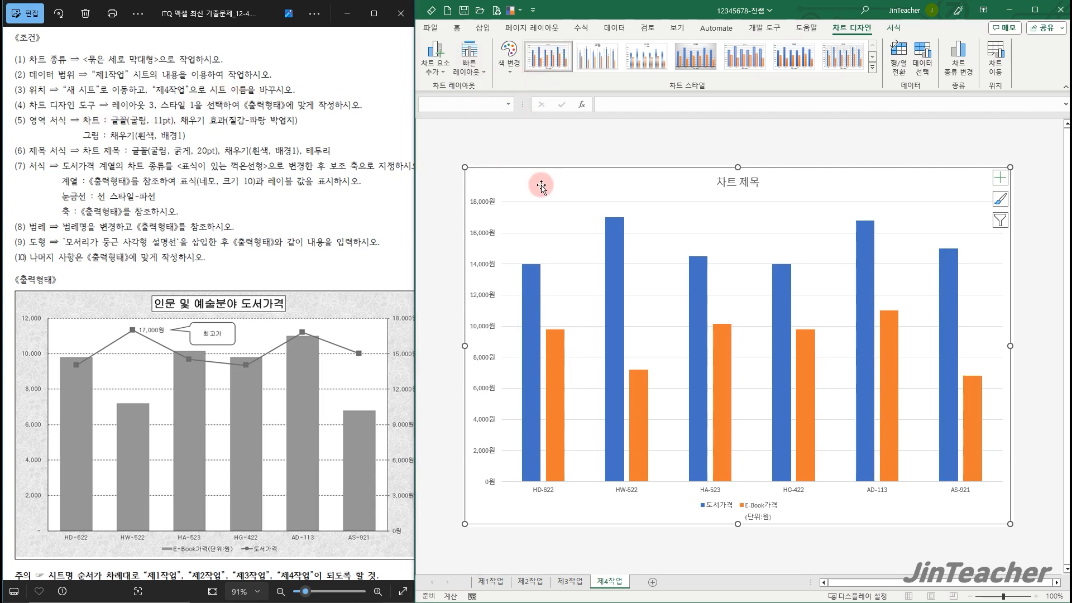
# Set the whole chart's font to 굴림 at 11 pt
pyautogui.click(459, 31)
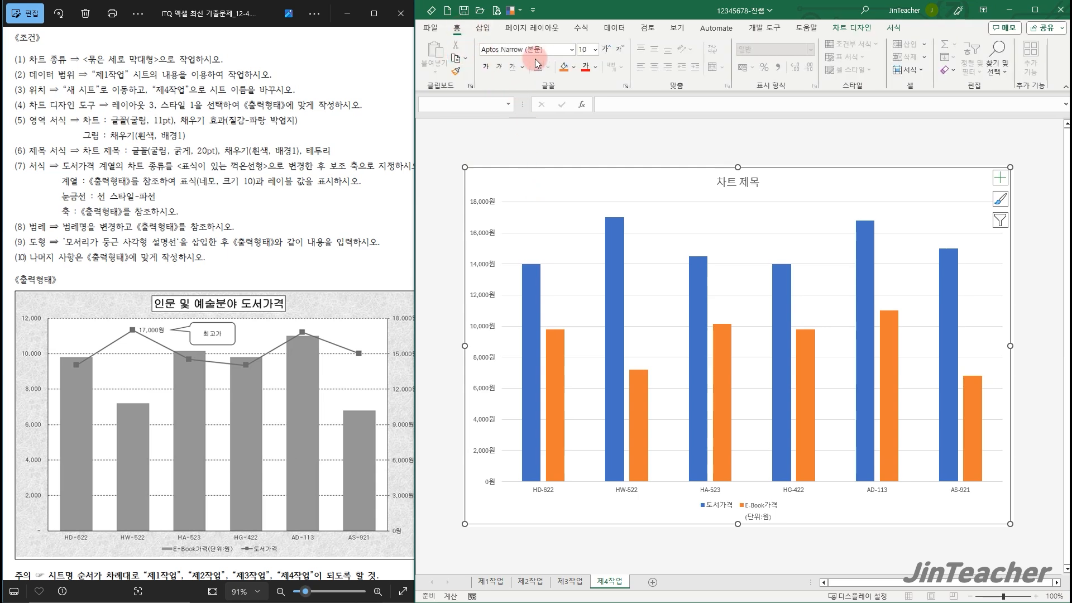
pyautogui.click(550, 50)
pyautogui.write('ㄱ')
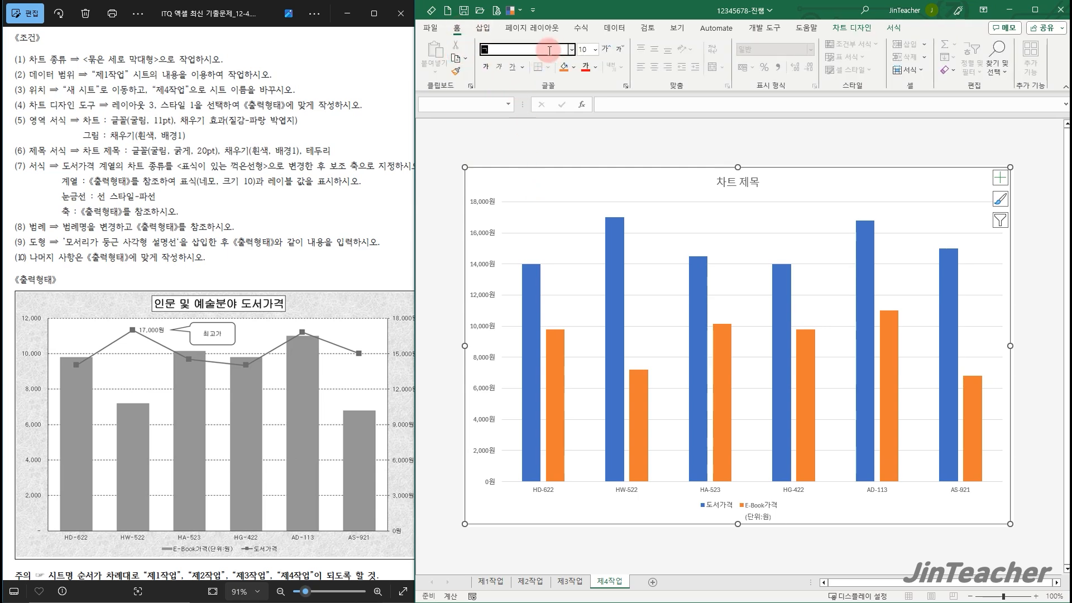
pyautogui.write('굴림')
pyautogui.press('Return')
pyautogui.click(585, 50)
pyautogui.press('Return')
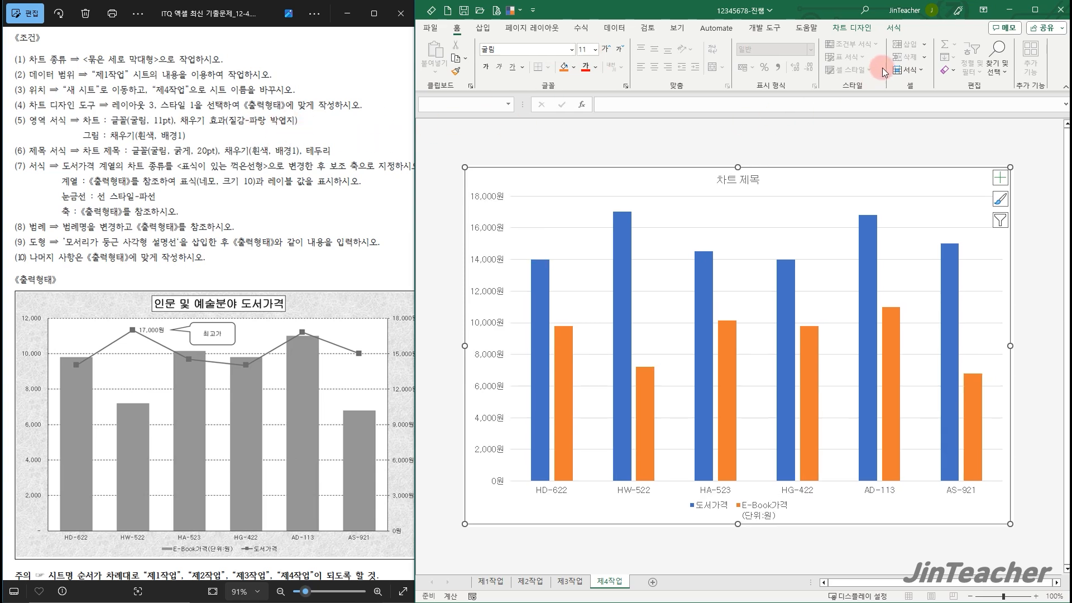
# Fill the chart area with the blue tissue paper texture (파랑 박엽지) and the plot area with white (배경 1)
pyautogui.click(893, 29)
pyautogui.click(738, 43)
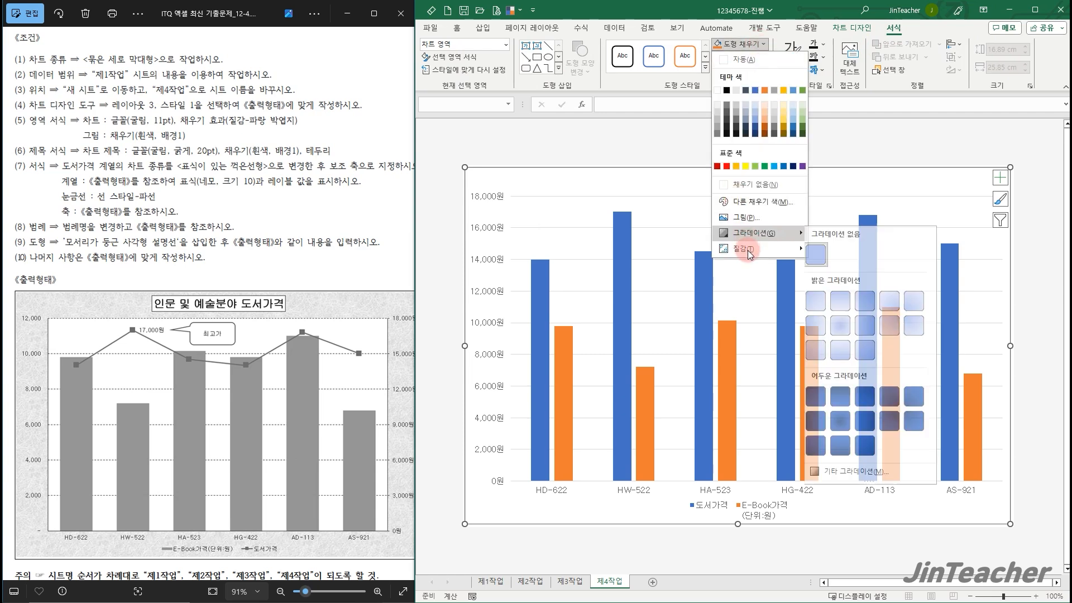
pyautogui.moveTo(748, 250)
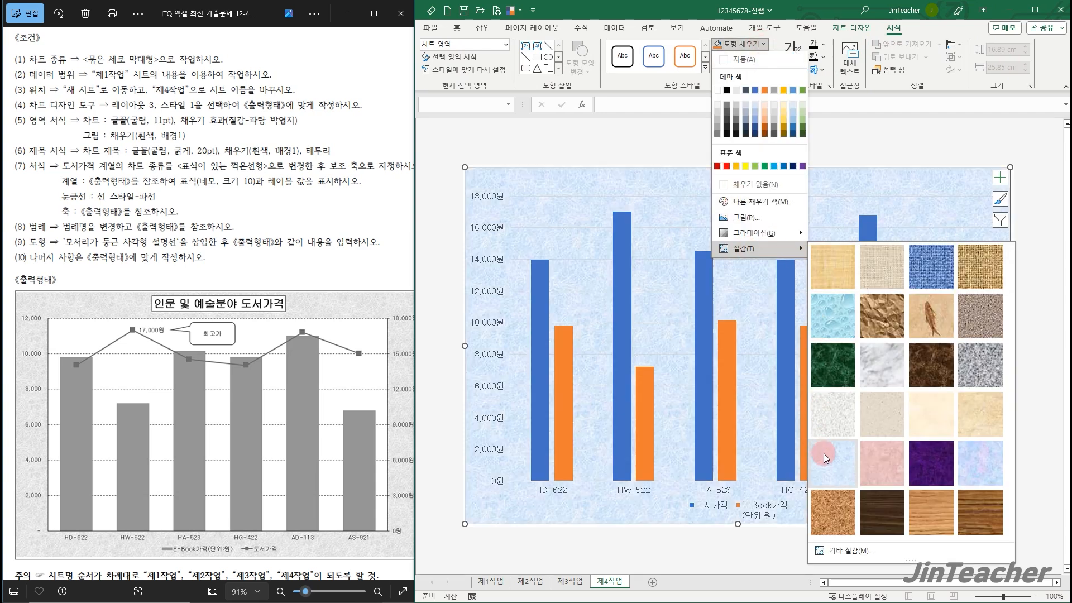
pyautogui.click(823, 453)
pyautogui.click(674, 278)
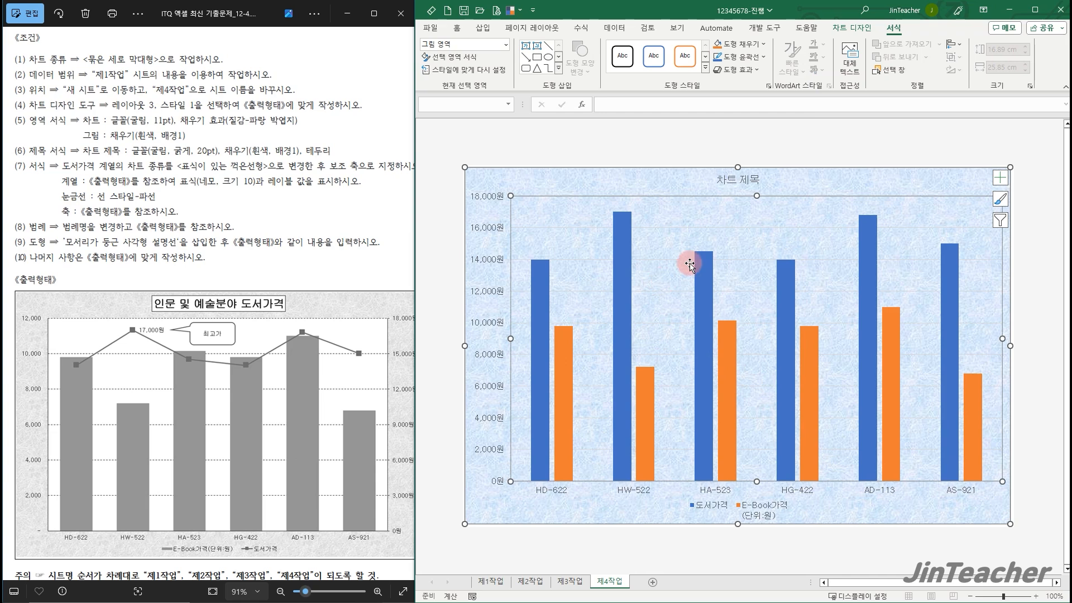
pyautogui.click(764, 45)
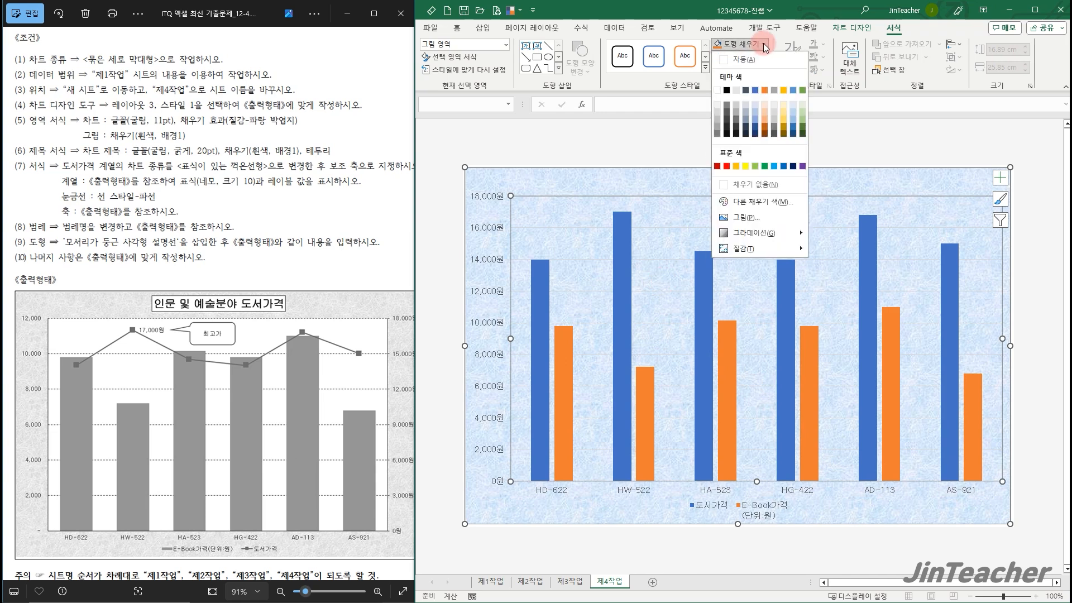
pyautogui.click(717, 91)
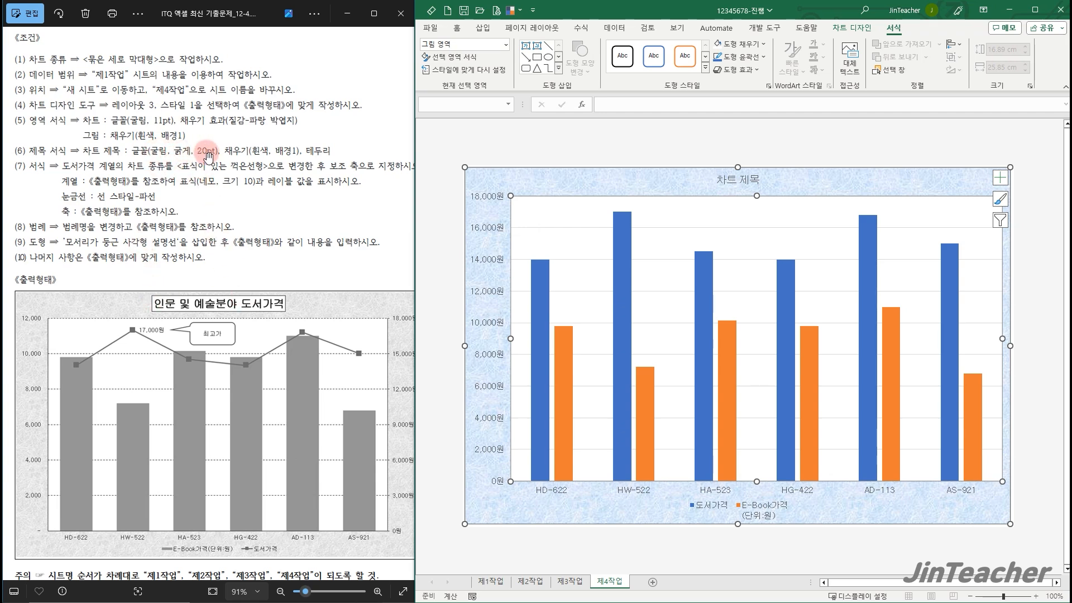
# Replace the chart title text with "인문 및 예술분야 도서가격"
pyautogui.click(731, 180)
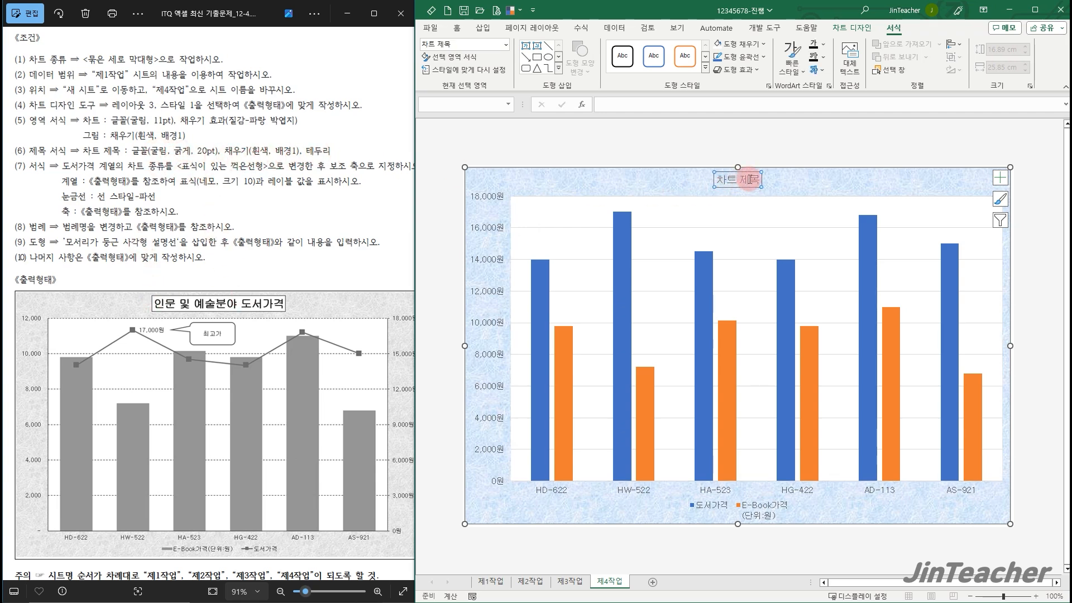
pyautogui.tripleClick(751, 180)
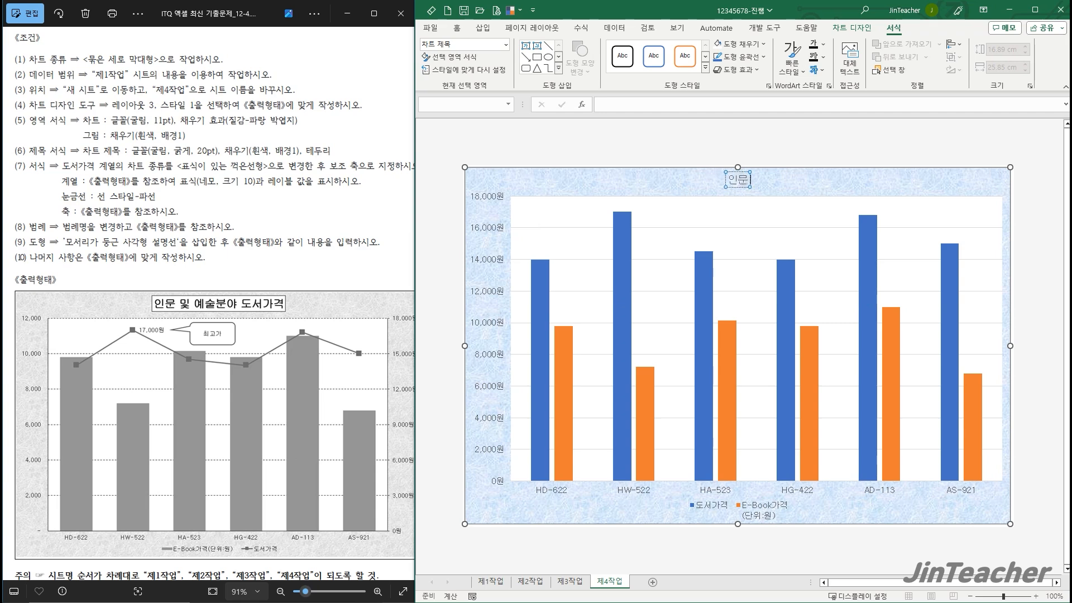
pyautogui.write('인문 및 예술분야 도서가격')
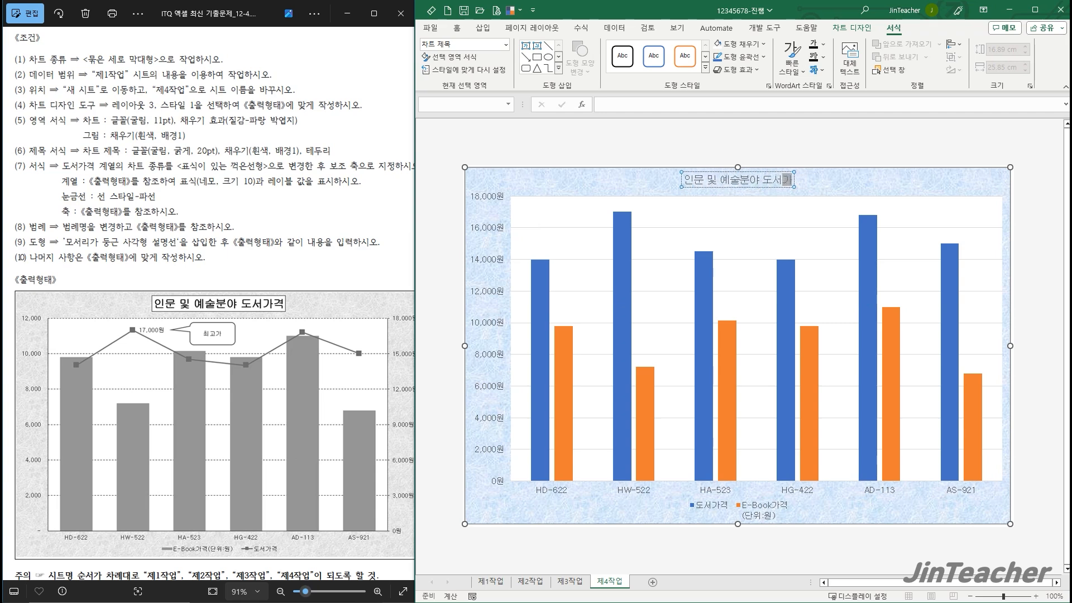
pyautogui.click(798, 181)
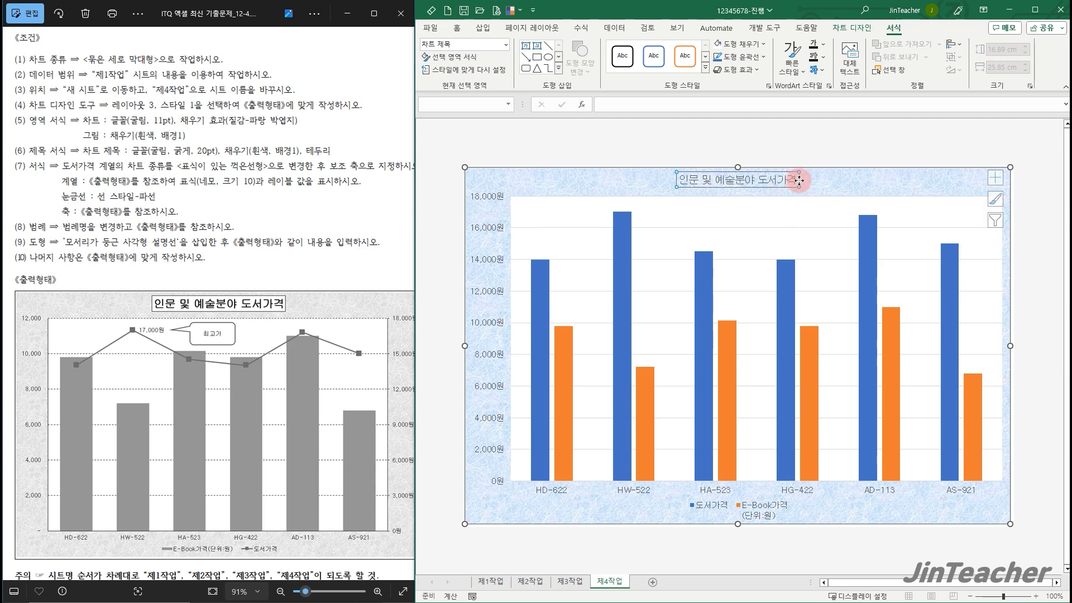
# Make the chart title 20 pt bold and fill its box with white (배경 1)
pyautogui.click(457, 27)
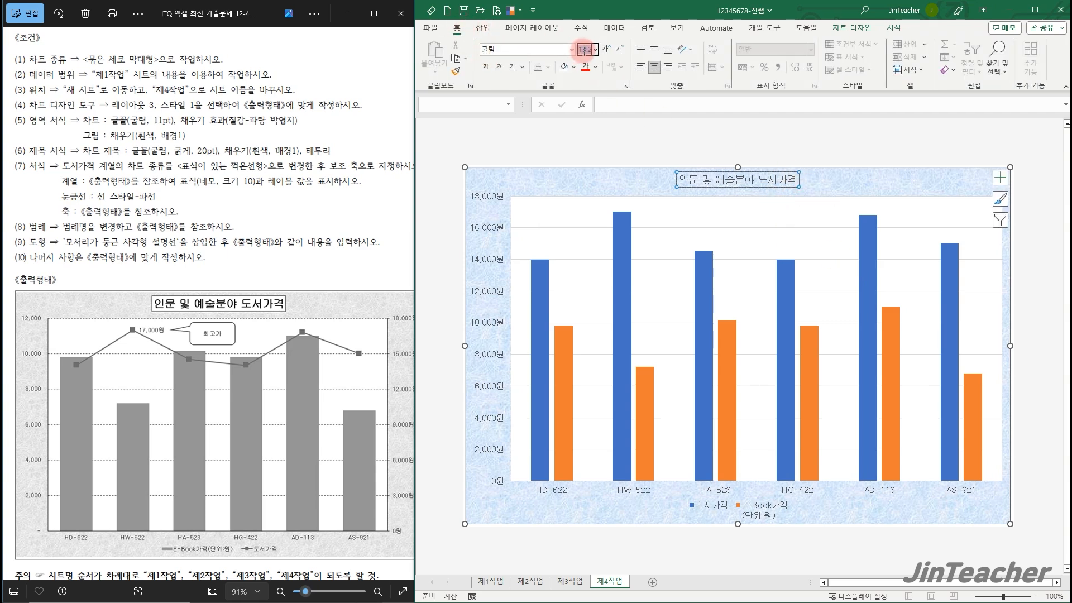
pyautogui.write('20')
pyautogui.press('Return')
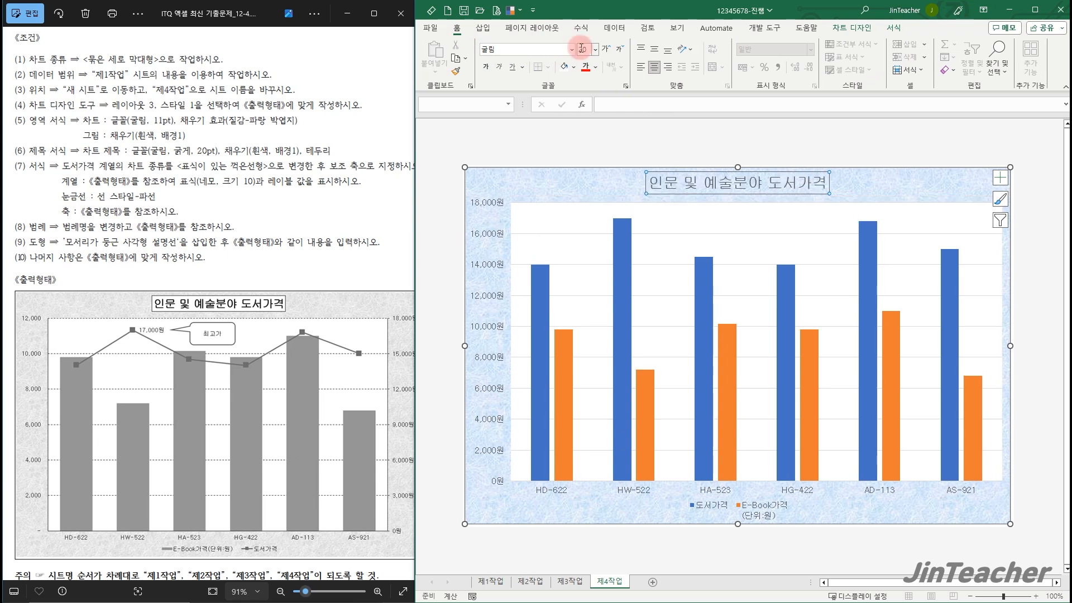
pyautogui.click(492, 67)
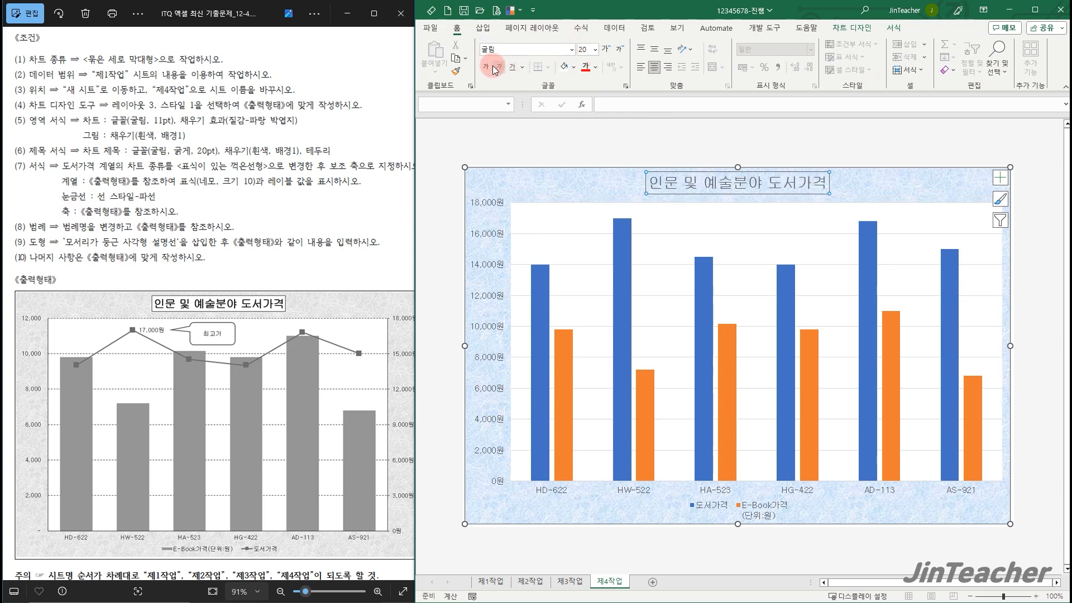
pyautogui.click(574, 67)
pyautogui.click(565, 114)
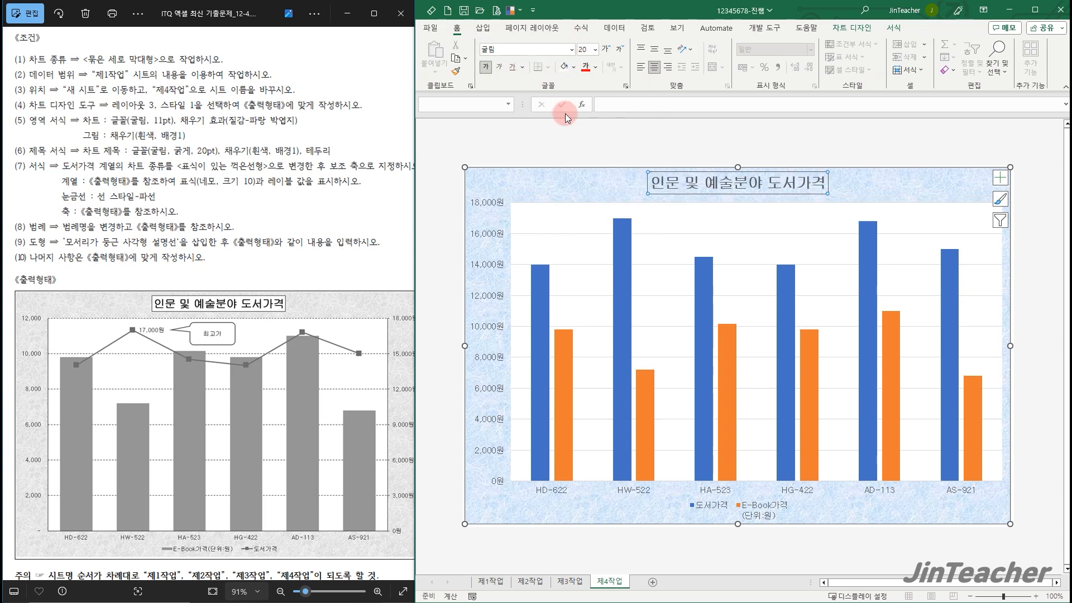
# Give the chart title box a black outline
pyautogui.click(904, 32)
pyautogui.click(769, 59)
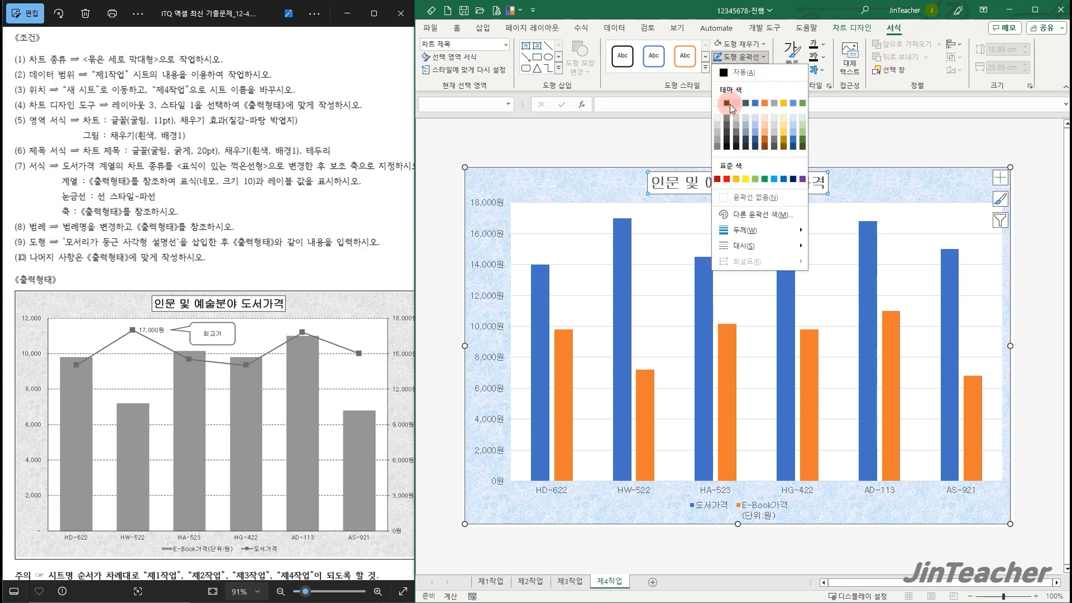
pyautogui.click(729, 104)
pyautogui.click(900, 184)
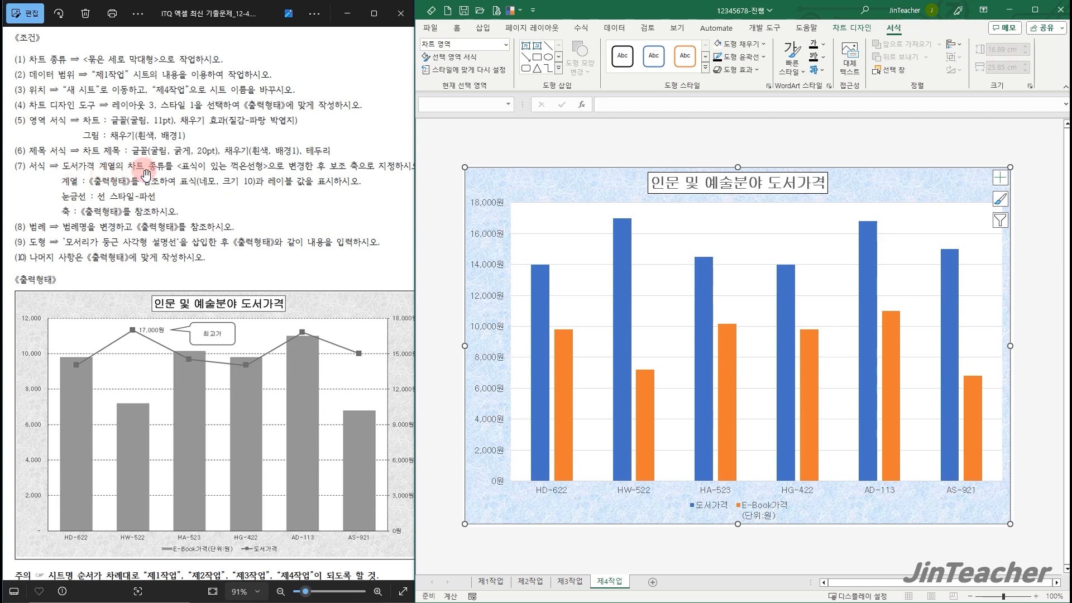
# Change the 도서가격 series to a line with markers (표식이 있는 꺾은선형) plotted on the secondary axis
pyautogui.click(315, 197)
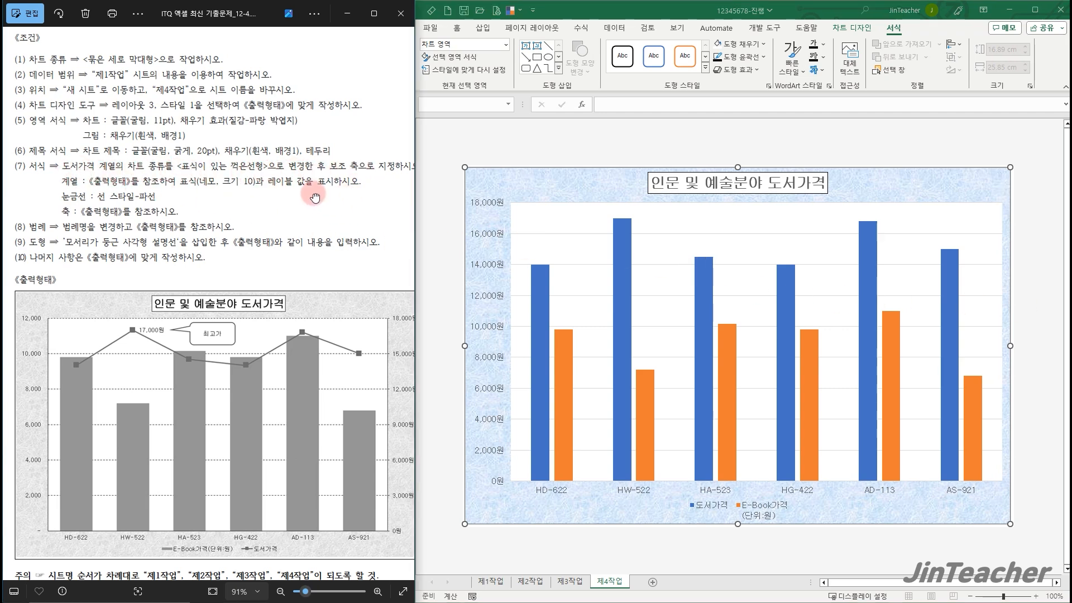
pyautogui.moveTo(316, 196); pyautogui.dragTo(306, 176)
pyautogui.click(672, 289)
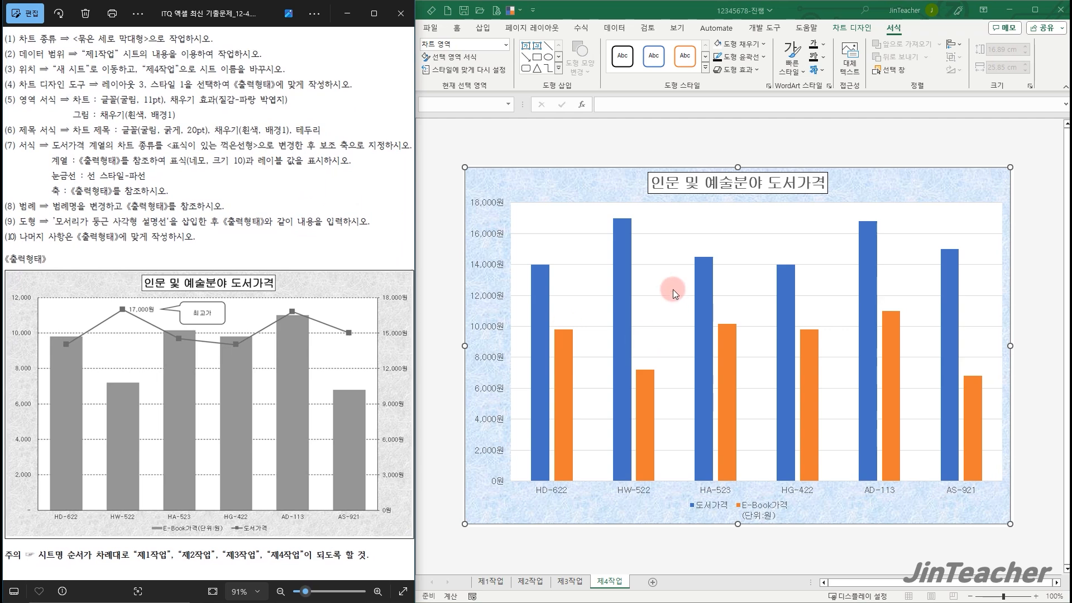
pyautogui.click(618, 240)
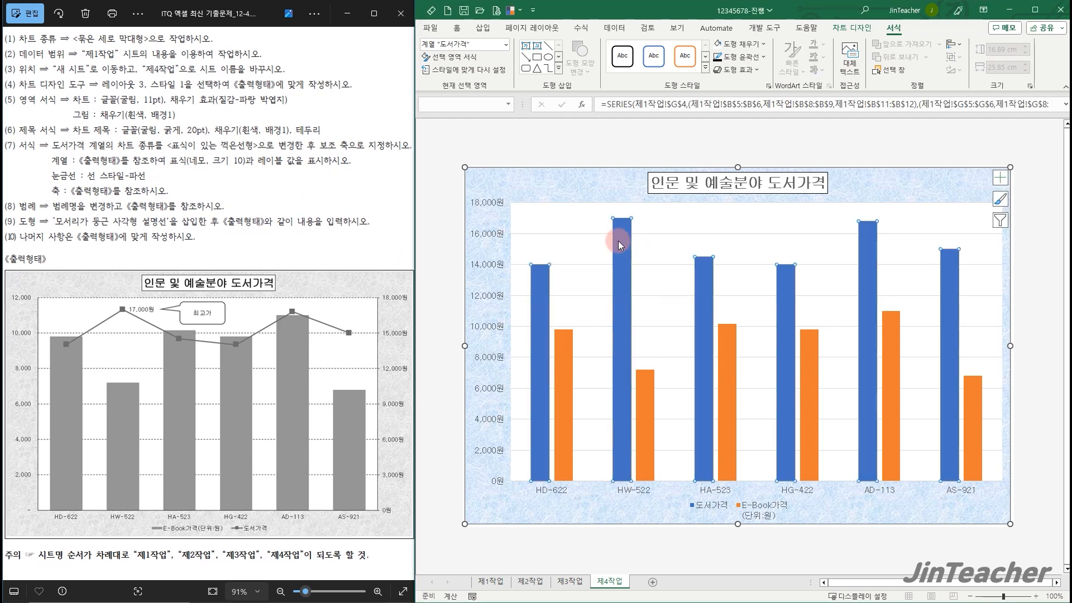
pyautogui.rightClick(618, 240)
pyautogui.click(720, 282)
pyautogui.click(696, 390)
pyautogui.click(852, 394)
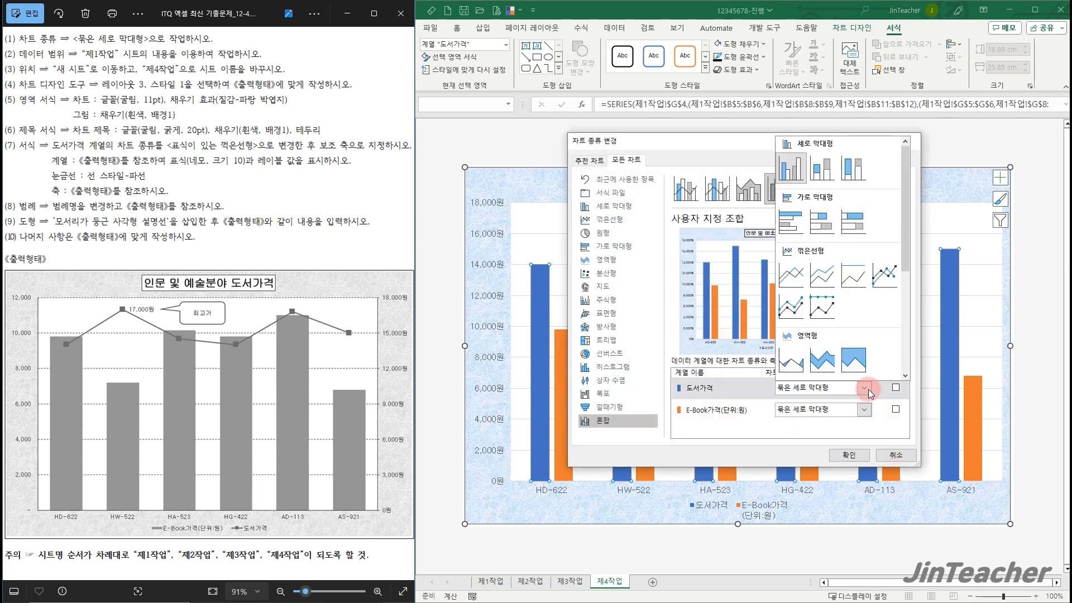
pyautogui.click(894, 273)
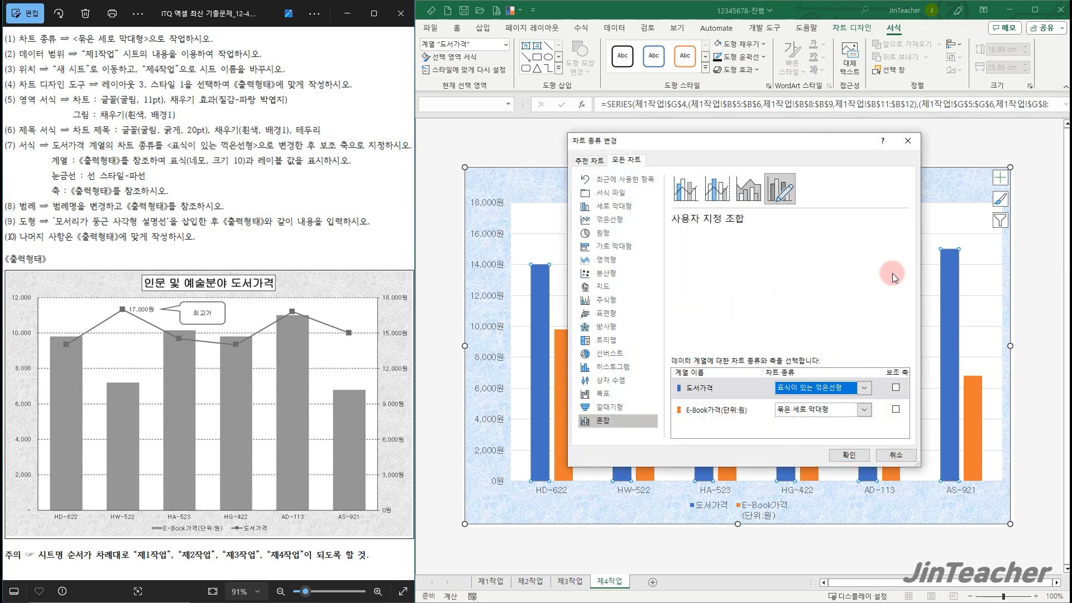
pyautogui.click(896, 387)
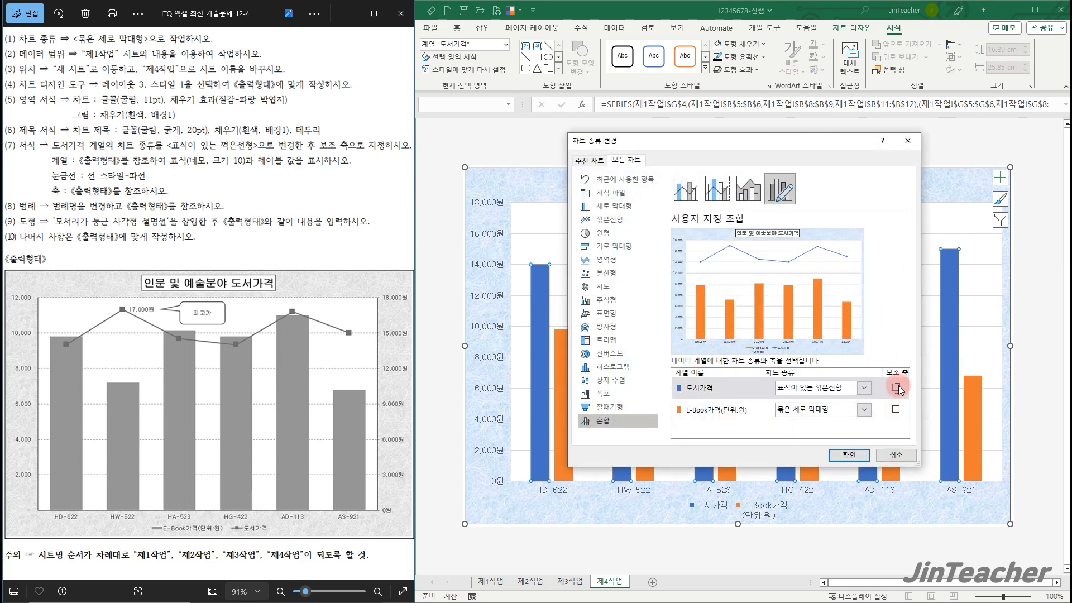
pyautogui.click(851, 457)
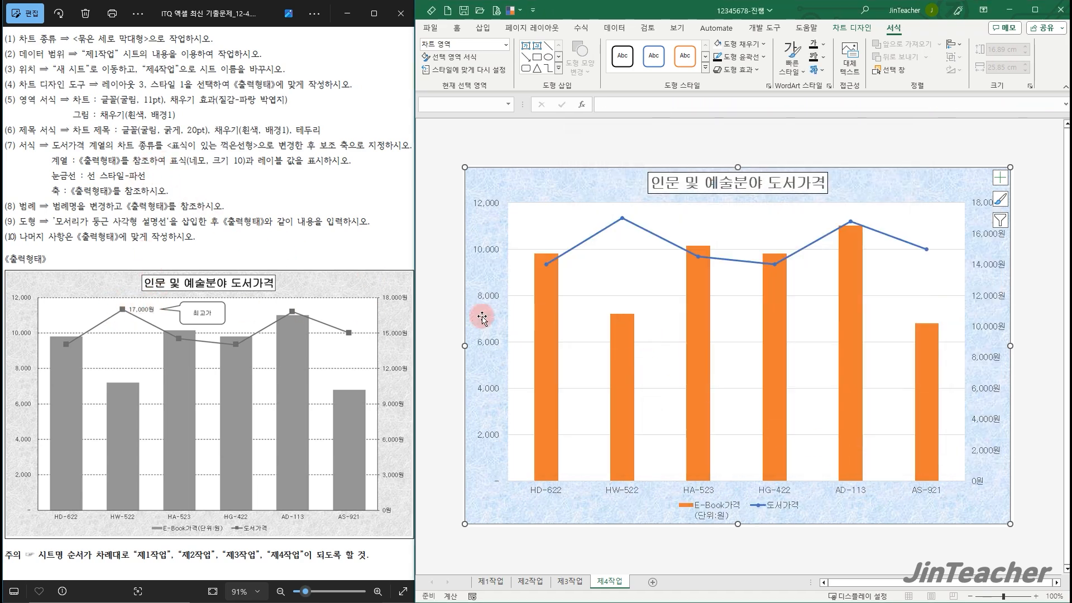
# Set the 도서가격 line's markers to the built-in square shape at size 10
pyautogui.doubleClick(597, 233)
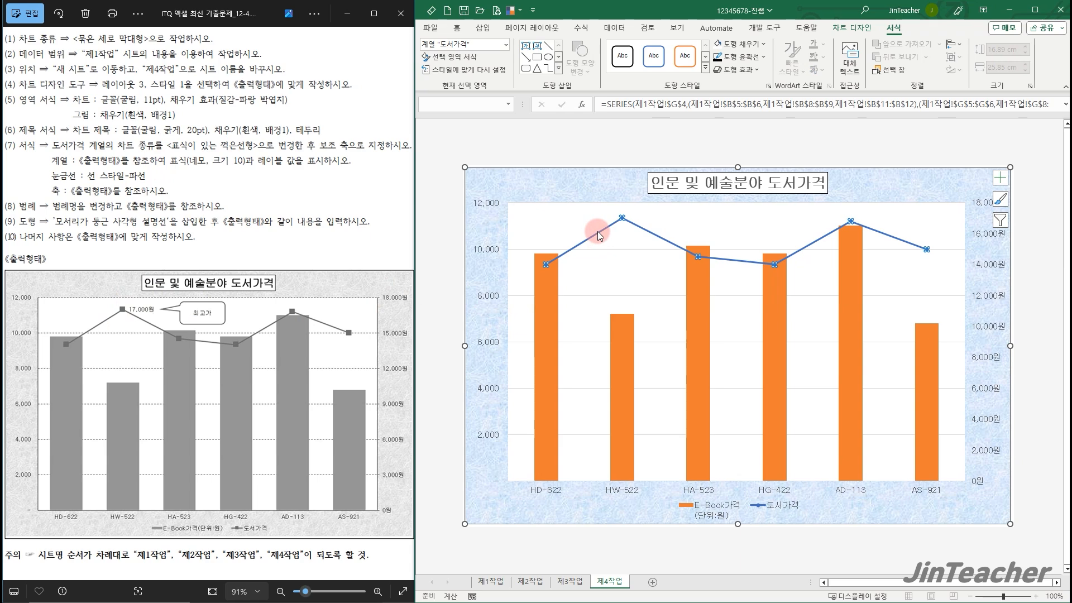
pyautogui.click(910, 169)
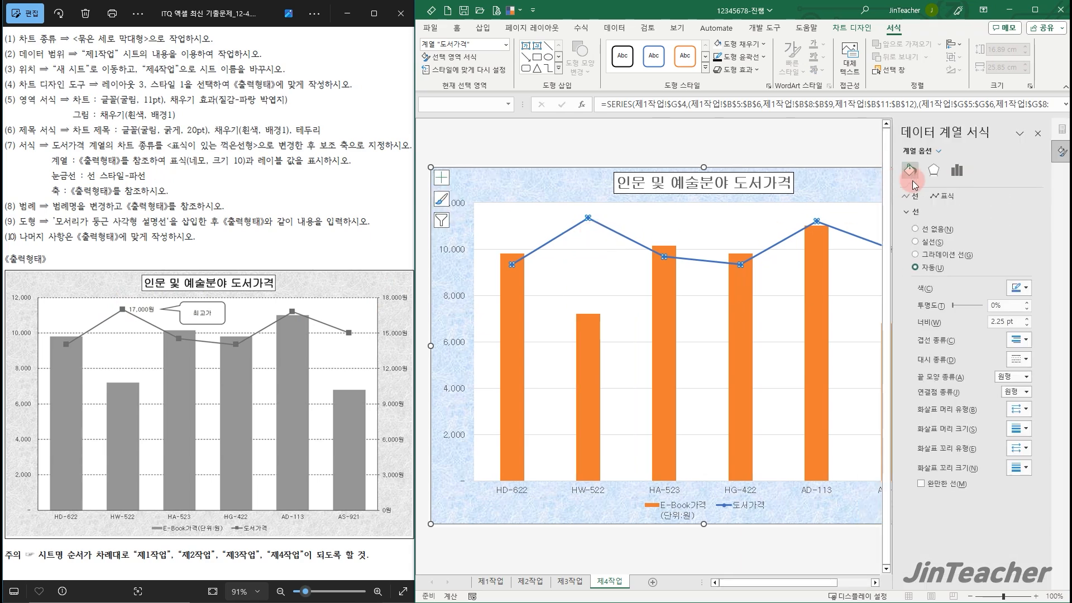
pyautogui.click(939, 197)
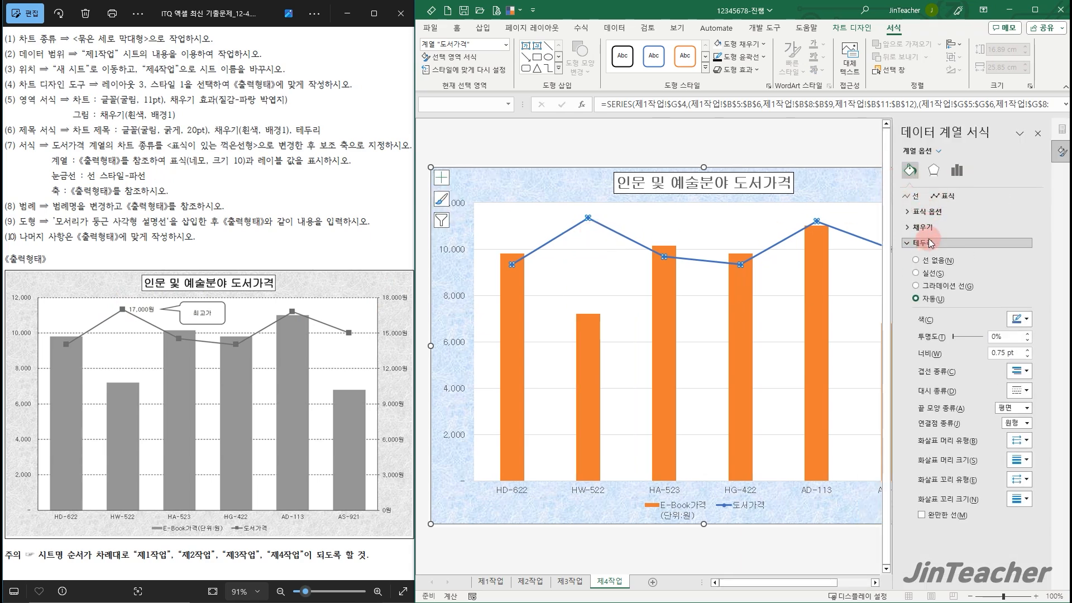
pyautogui.click(932, 212)
pyautogui.click(927, 253)
pyautogui.click(959, 269)
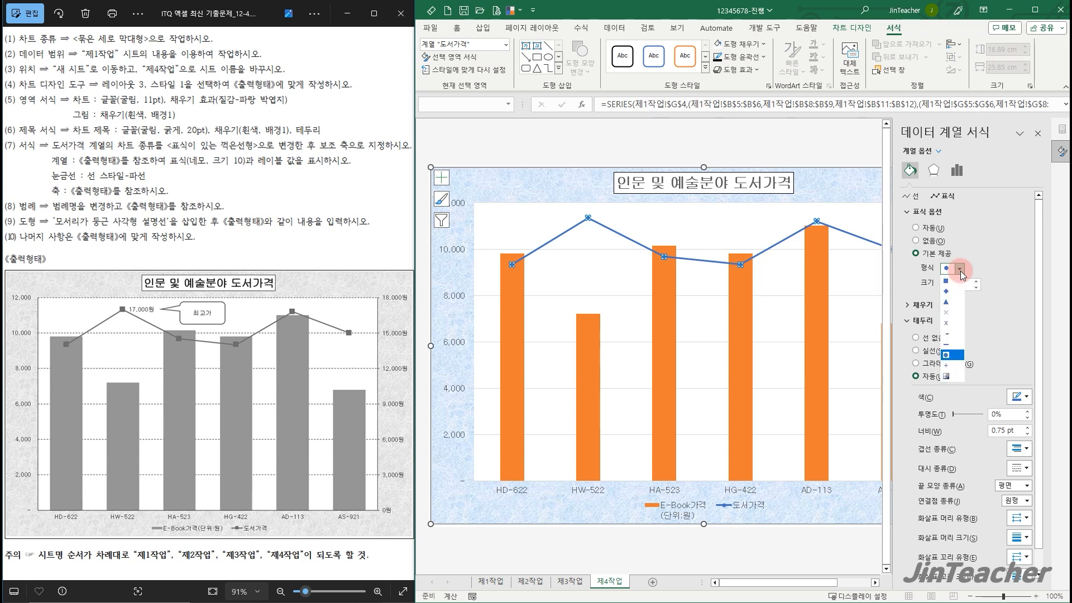
pyautogui.click(952, 280)
pyautogui.click(977, 282)
pyautogui.click(976, 283)
pyautogui.click(976, 283)
pyautogui.click(977, 283)
pyautogui.click(1038, 134)
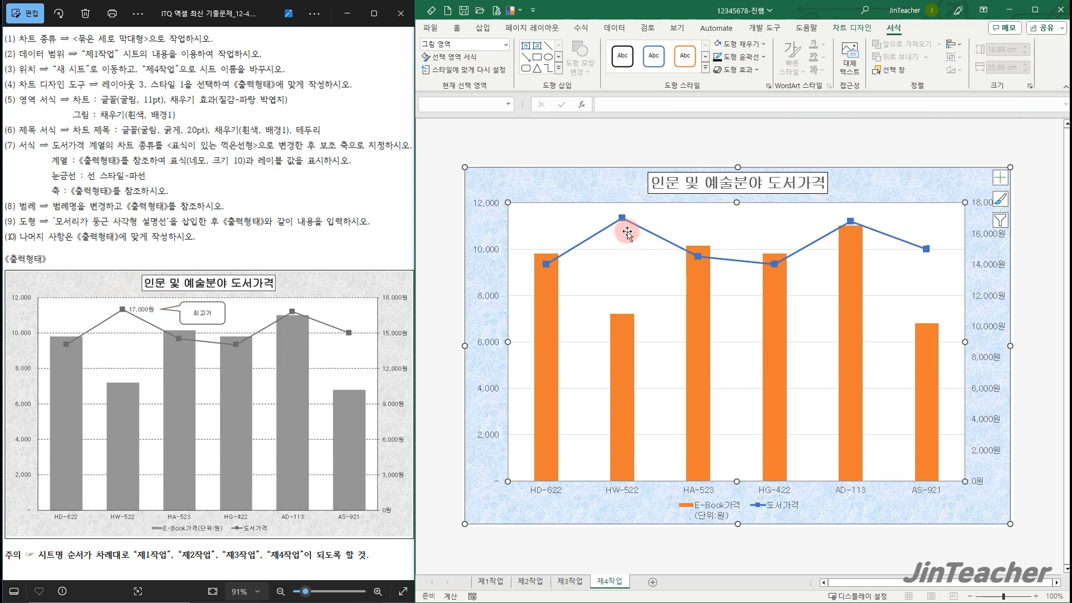
# Add a data label on the right side (오른쪽) of only the HW-522 point of the 도서가격 line
pyautogui.click(622, 216)
pyautogui.click(852, 27)
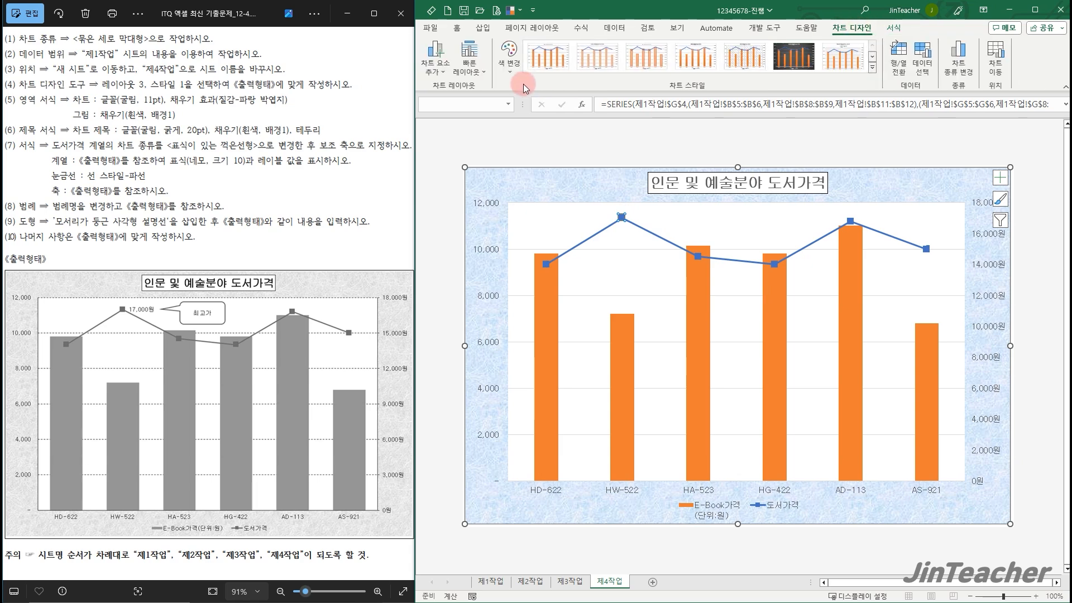
pyautogui.click(435, 56)
pyautogui.moveTo(451, 138)
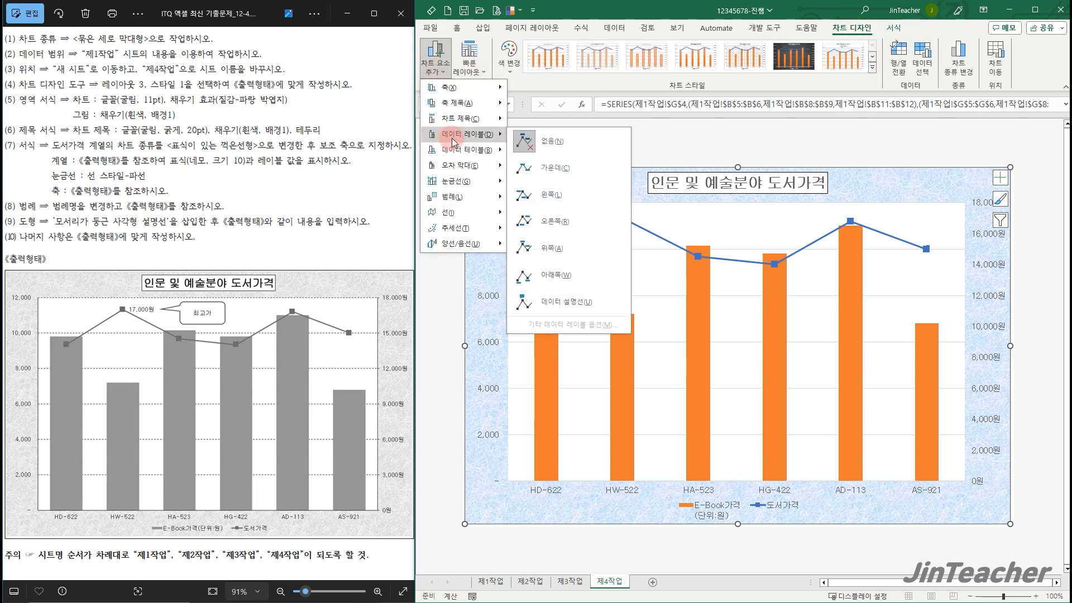
pyautogui.click(594, 224)
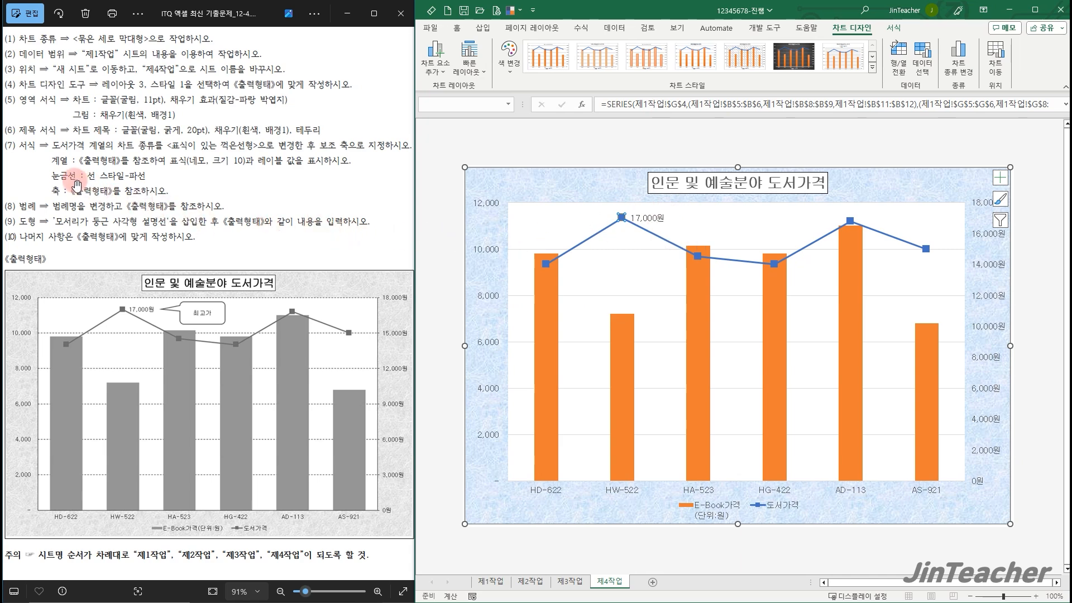
# Change the chart's primary horizontal gridlines to the 파선 dash style with a black line colour
pyautogui.click(651, 315)
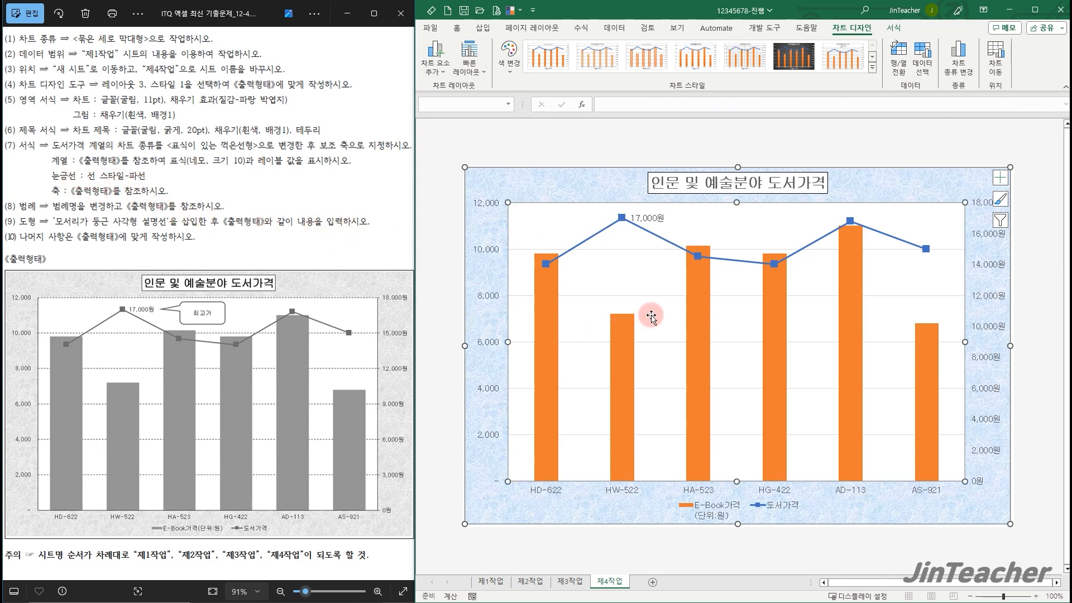
pyautogui.click(654, 297)
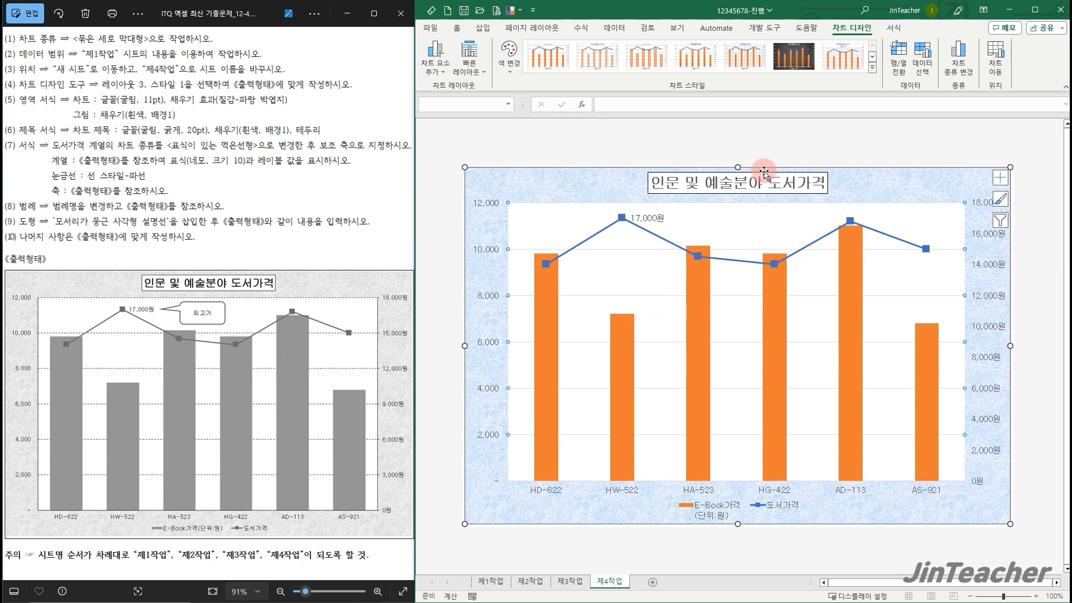
pyautogui.click(893, 28)
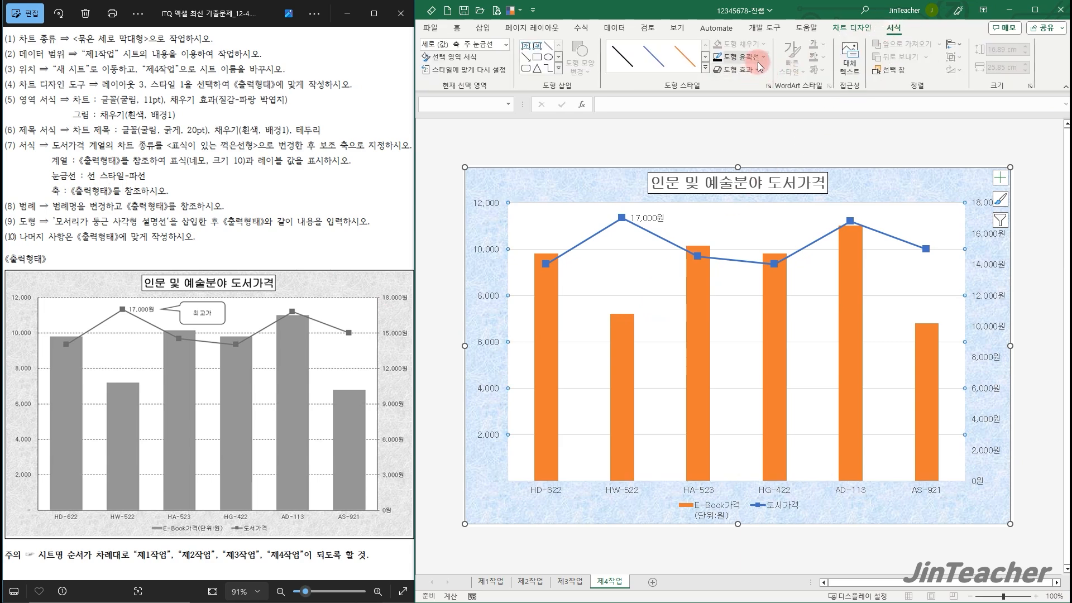
pyautogui.click(760, 57)
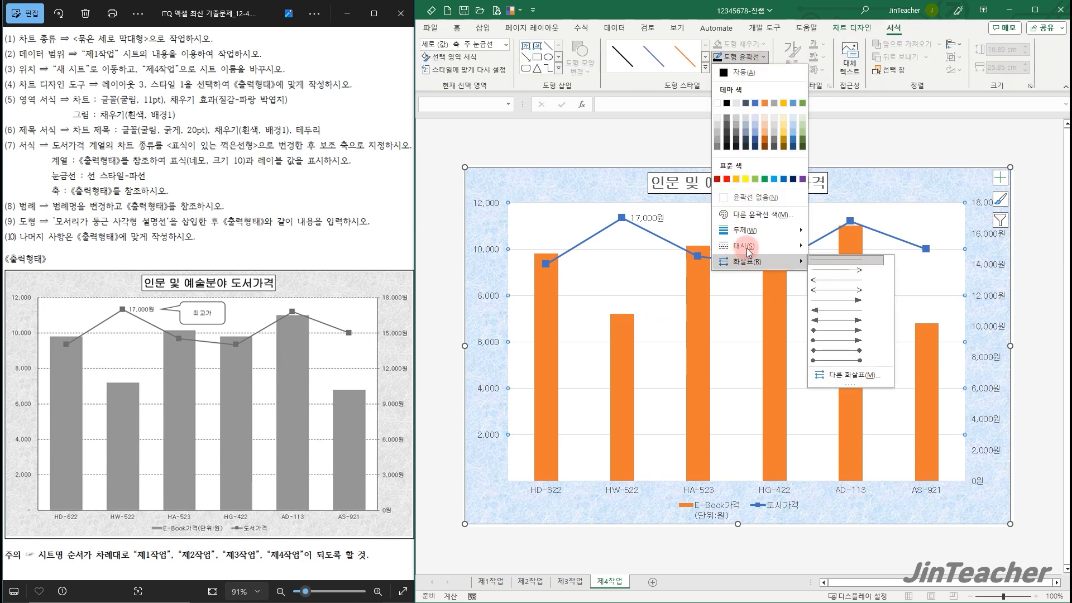
pyautogui.moveTo(749, 251)
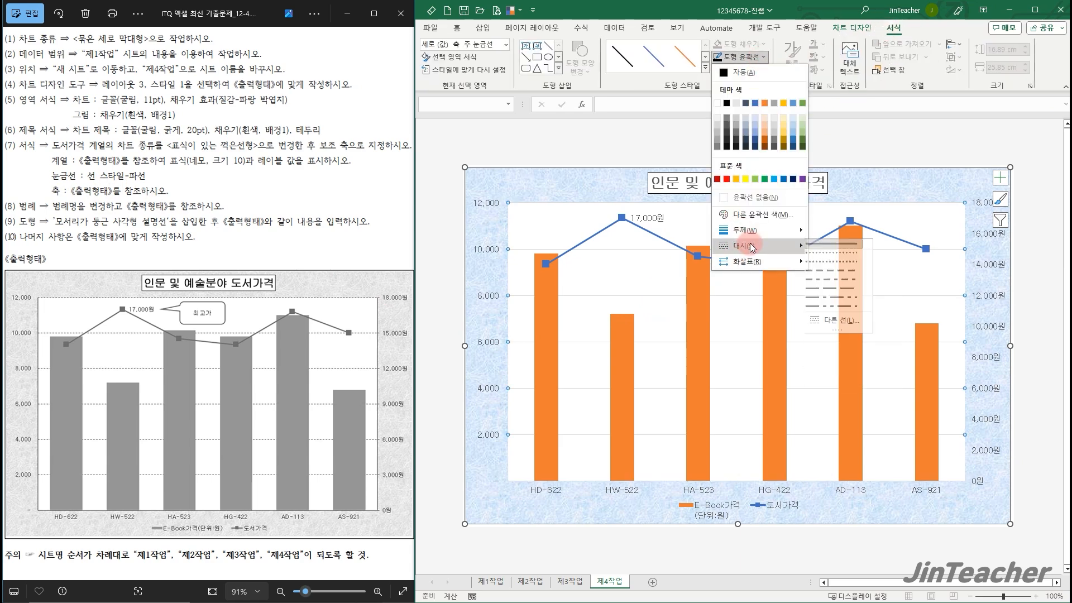
pyautogui.click(832, 270)
pyautogui.click(760, 57)
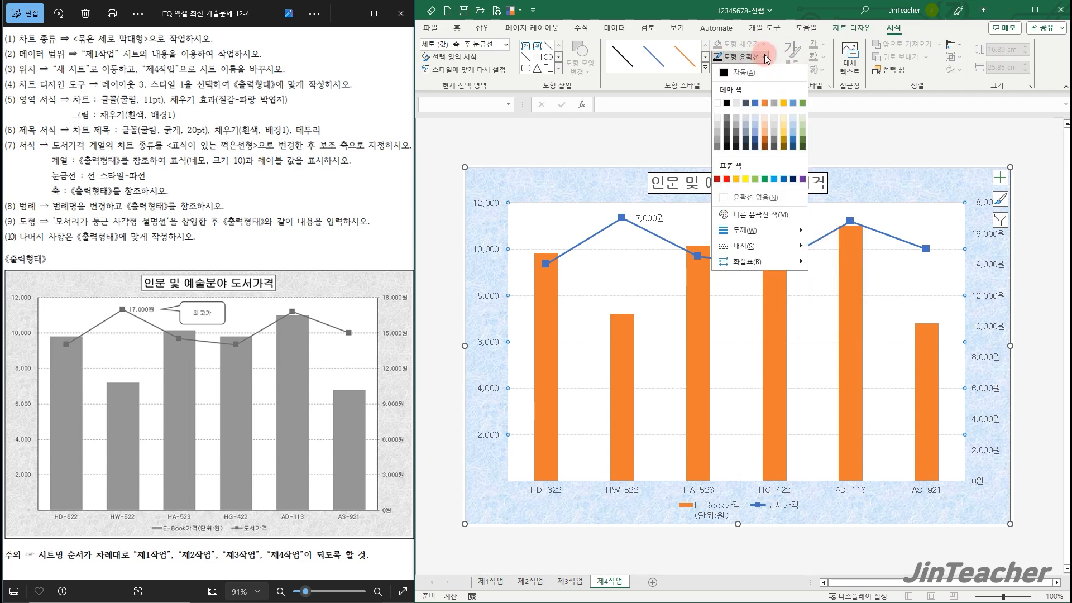
pyautogui.click(728, 103)
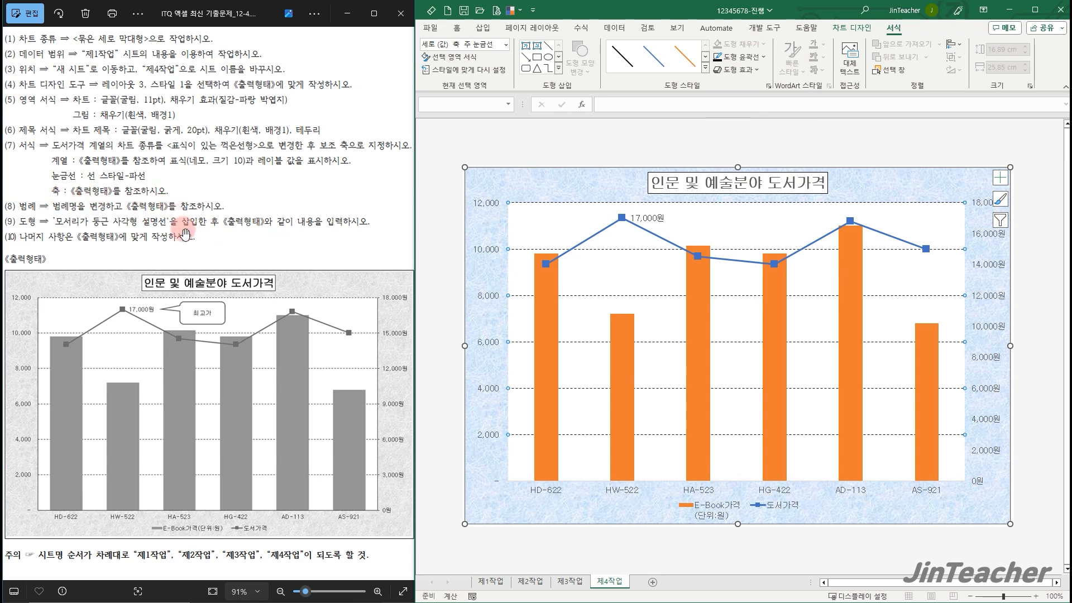
pyautogui.click(575, 191)
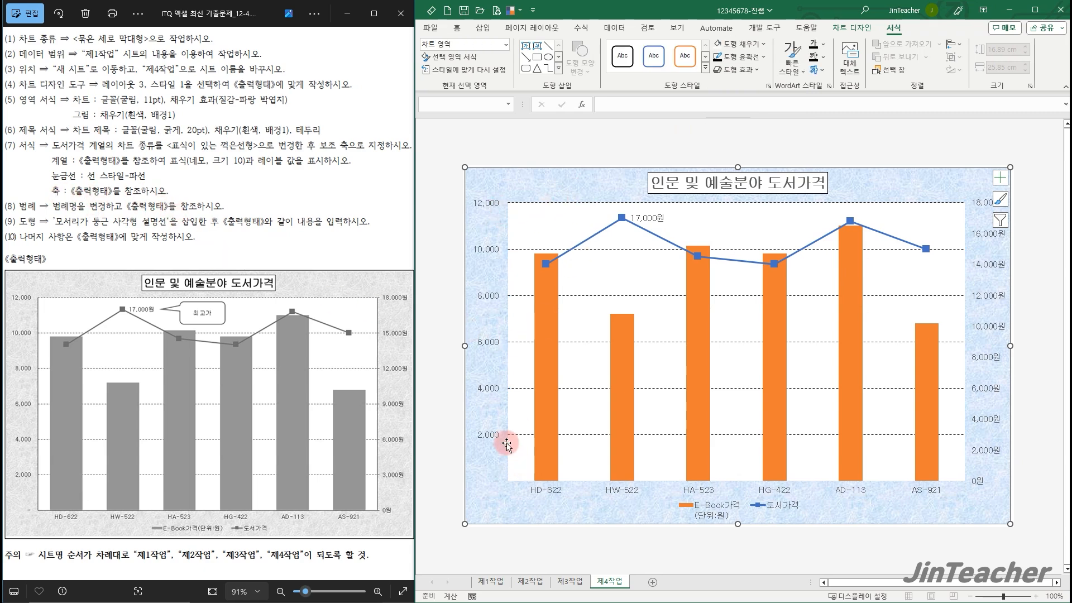
# Give the primary vertical axis, the horizontal category axis and the secondary vertical axis black outlines
pyautogui.click(494, 347)
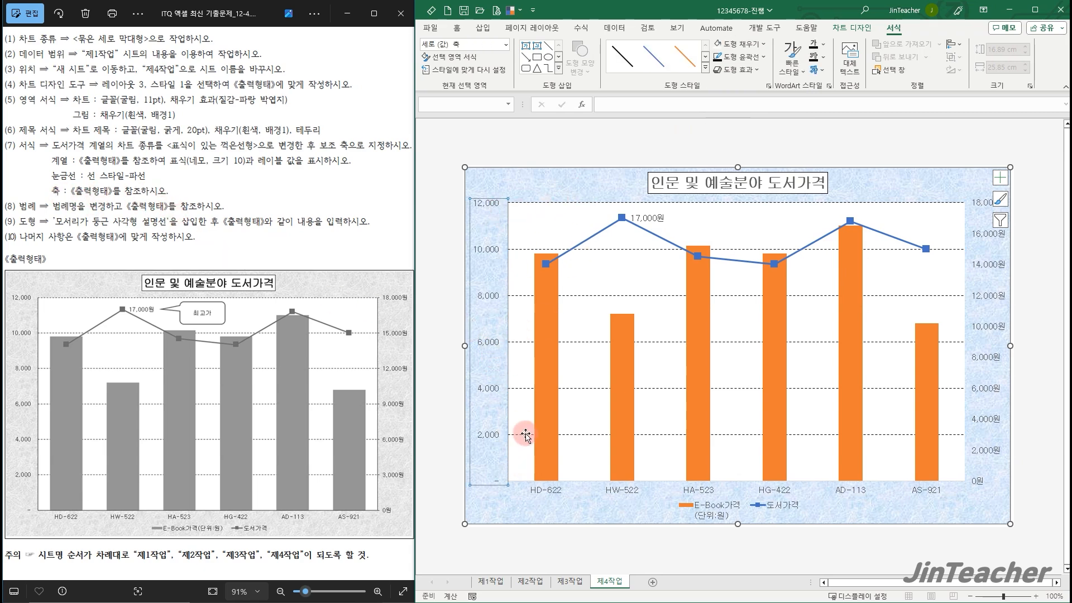
pyautogui.click(751, 57)
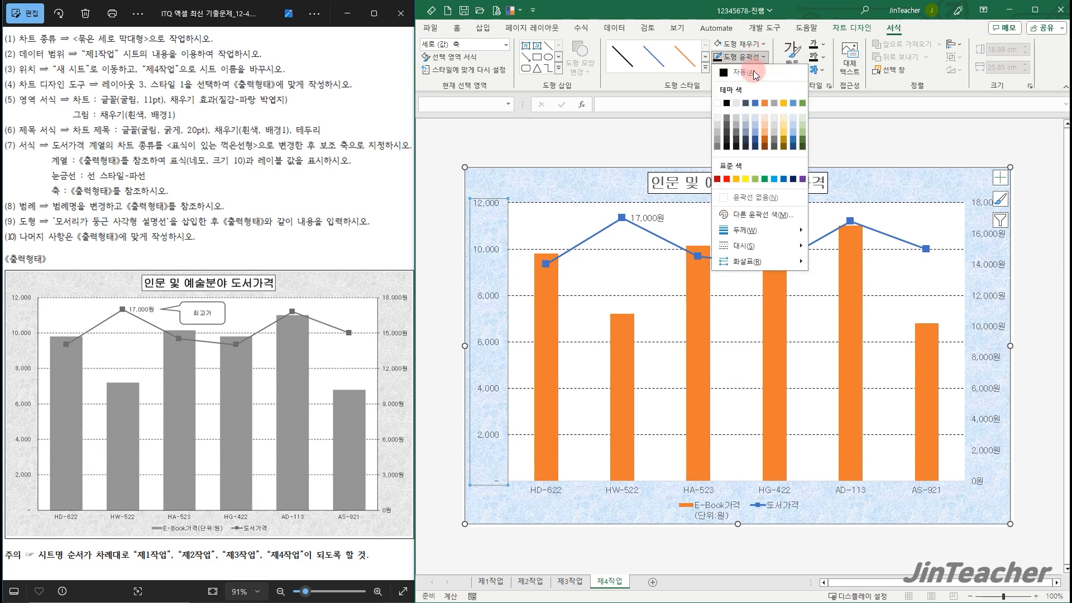
pyautogui.click(726, 103)
pyautogui.click(699, 494)
pyautogui.click(742, 57)
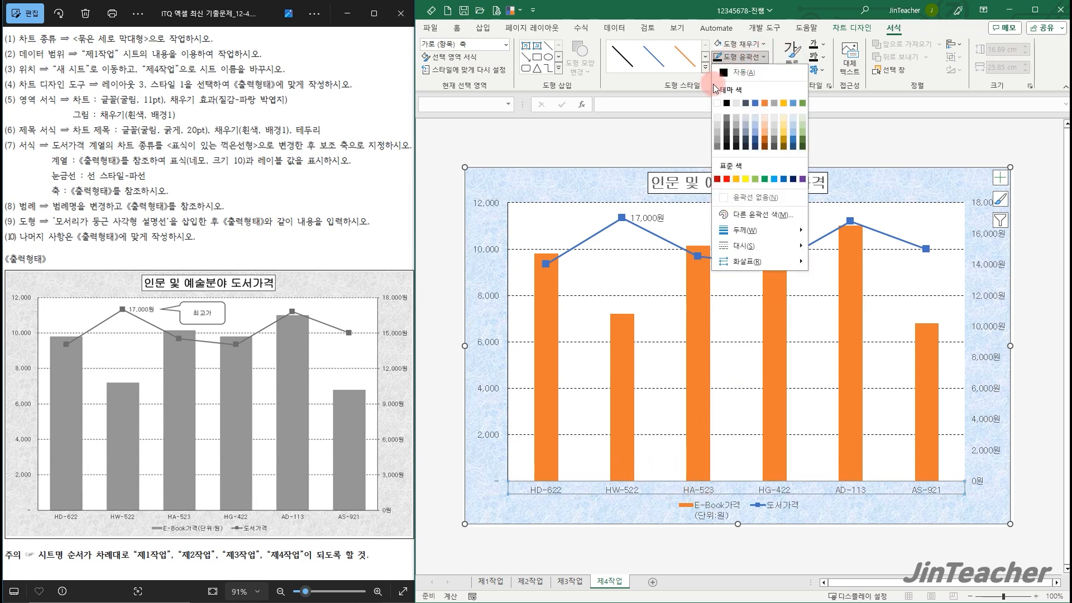
pyautogui.click(725, 103)
pyautogui.click(977, 261)
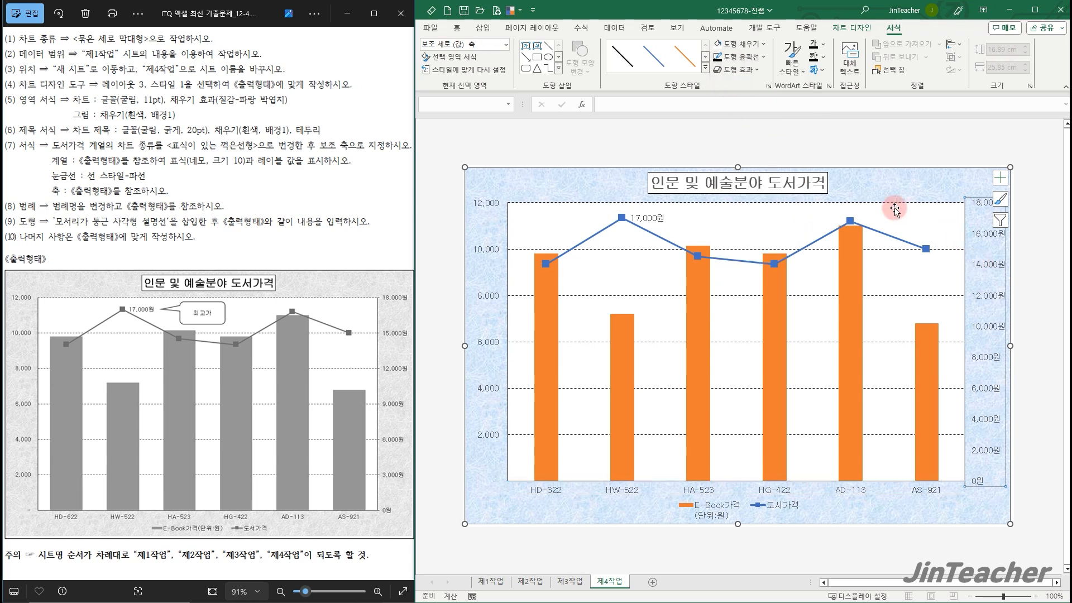
pyautogui.click(956, 179)
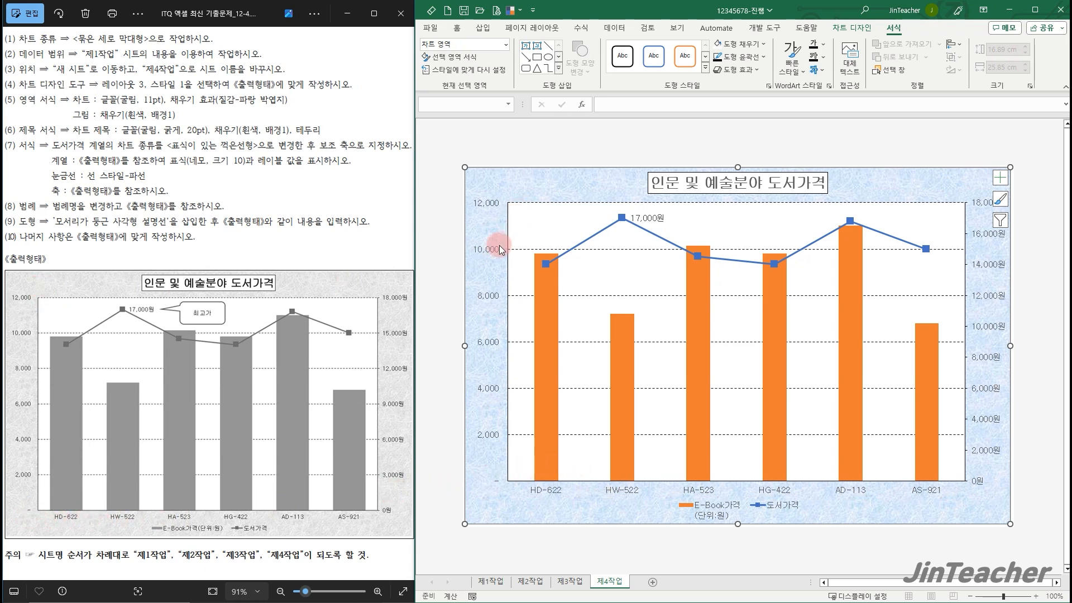
pyautogui.click(916, 136)
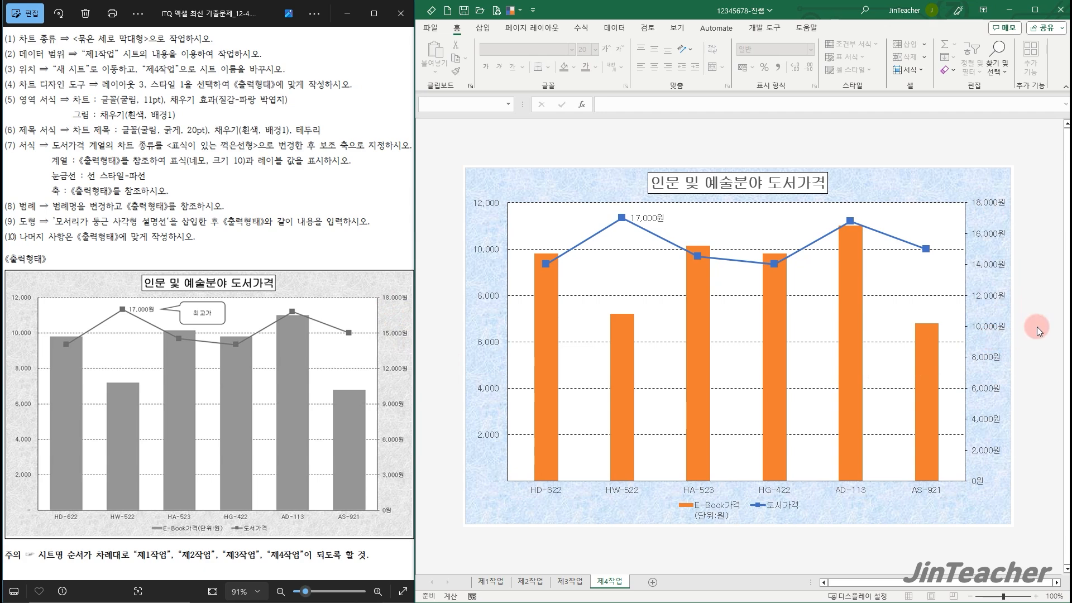
# Set the major unit (기본) of the secondary vertical axis to 3000
pyautogui.click(987, 301)
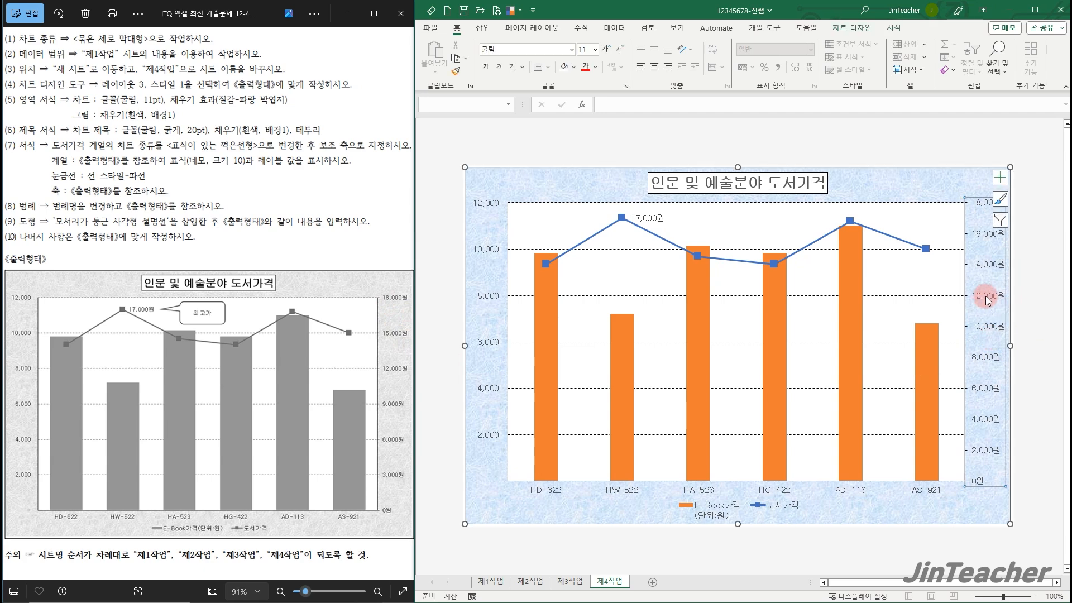
pyautogui.doubleClick(988, 301)
pyautogui.click(965, 269)
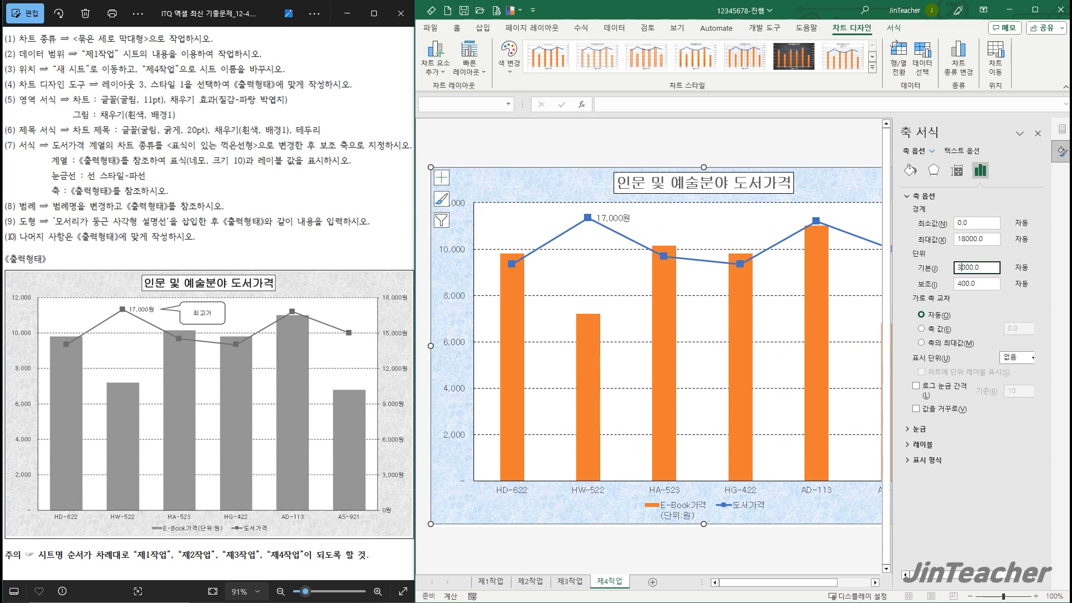
pyautogui.click(1040, 134)
pyautogui.click(940, 139)
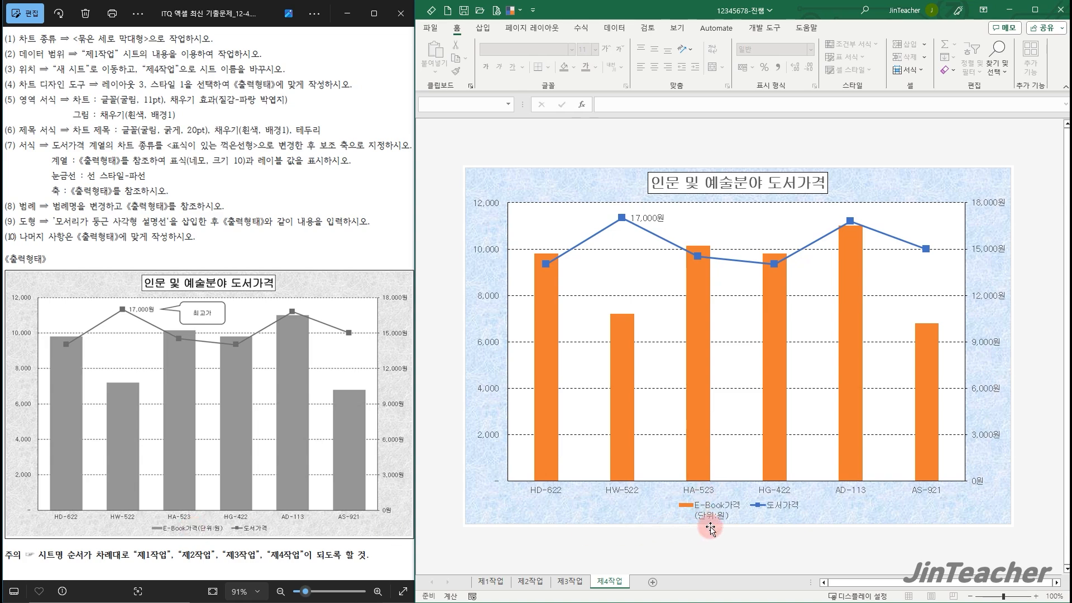
# Rename the E-Book price series in the chart's data source as E-Book가격(단위:원) so the legend name fits one line
pyautogui.rightClick(614, 271)
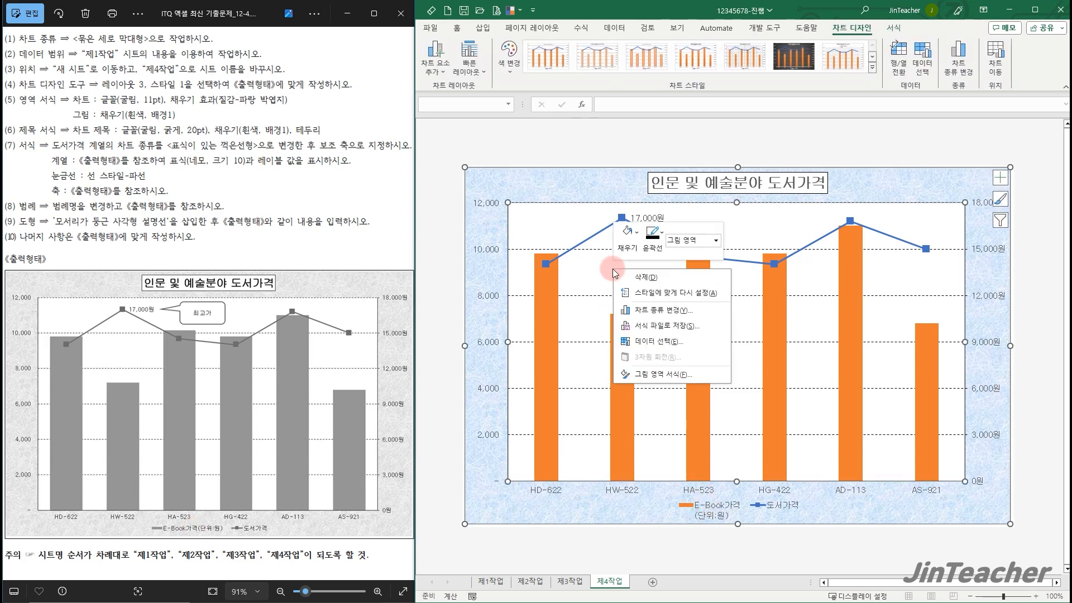
pyautogui.click(700, 340)
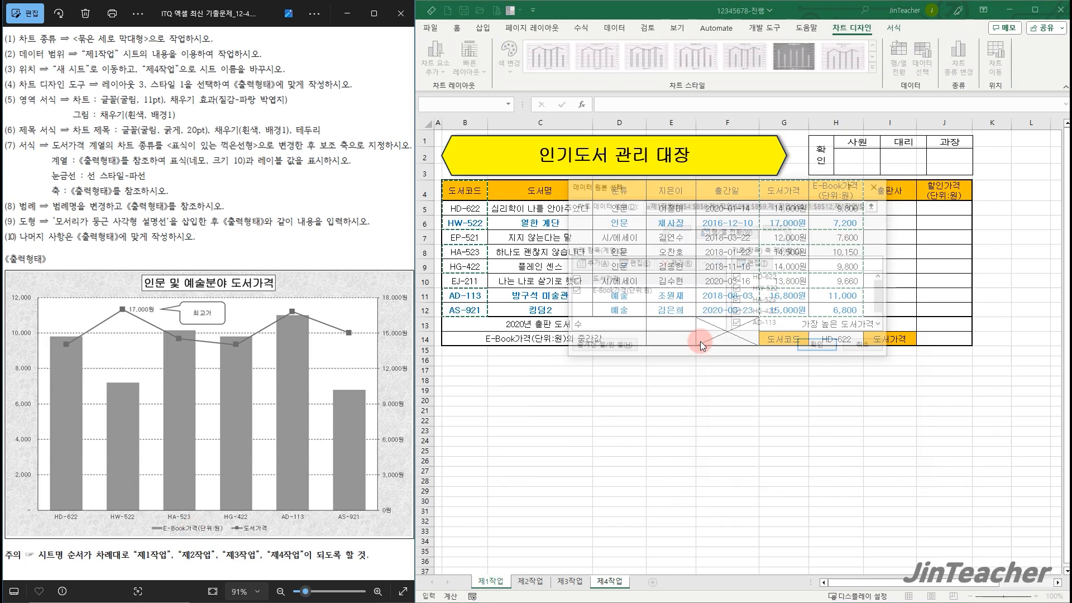
pyautogui.click(602, 291)
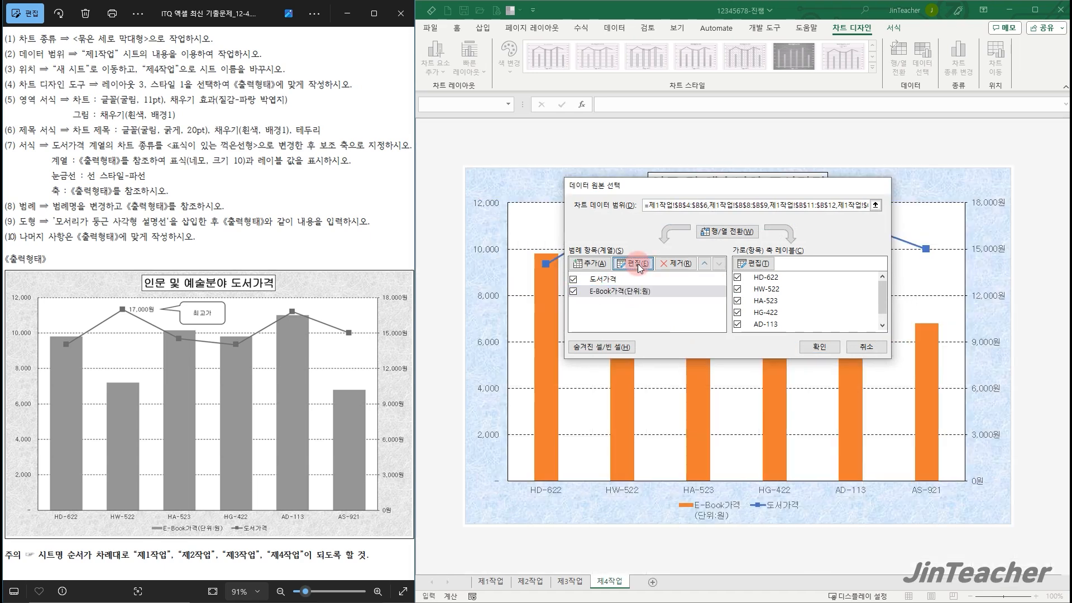
pyautogui.click(637, 264)
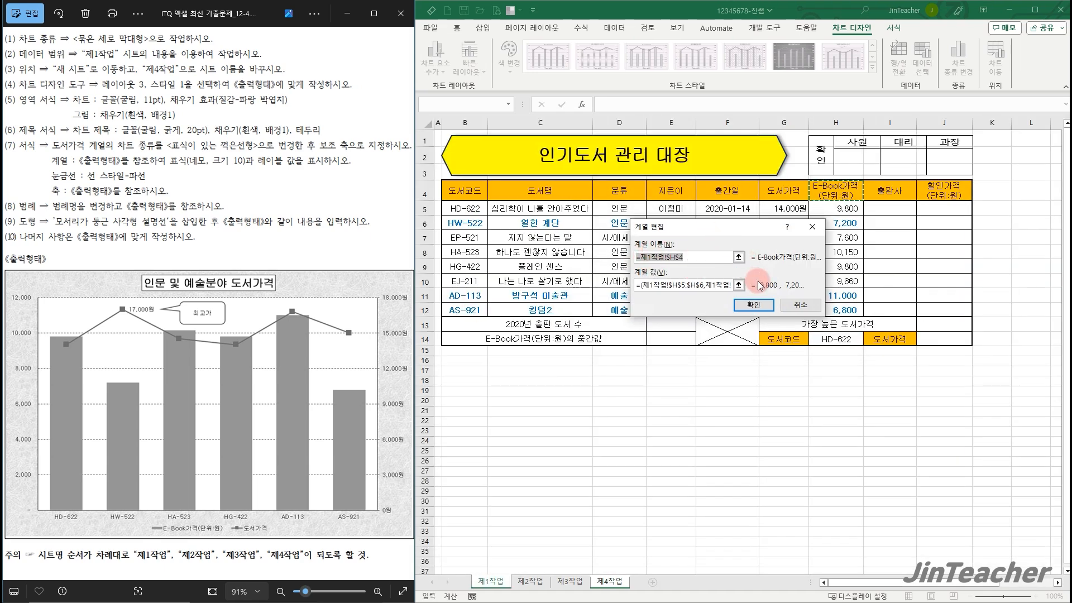
pyautogui.write('E-Book가격(단위:')
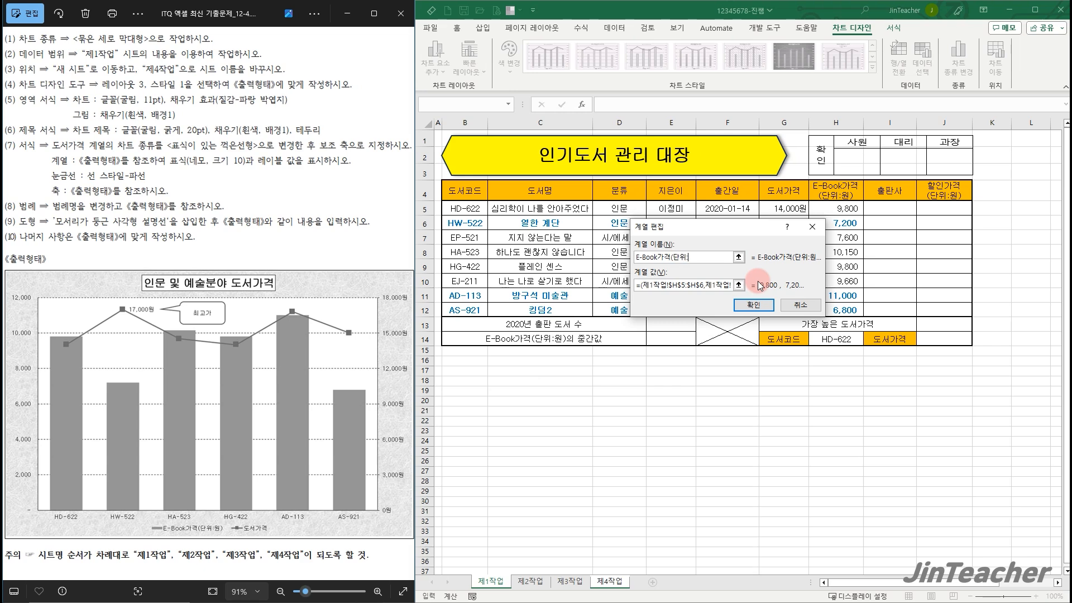
pyautogui.write('원)')
pyautogui.click(756, 305)
pyautogui.click(826, 347)
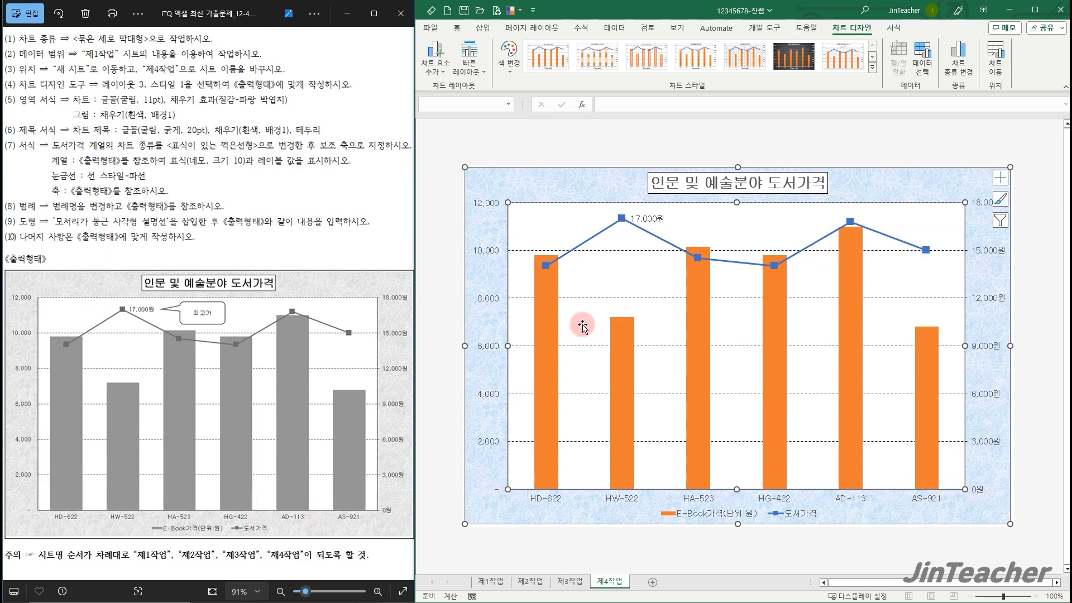
# Set the gap width (간격 너비) of the E-Book가격 columns to 75%
pyautogui.doubleClick(551, 317)
pyautogui.moveTo(1017, 268); pyautogui.dragTo(957, 280)
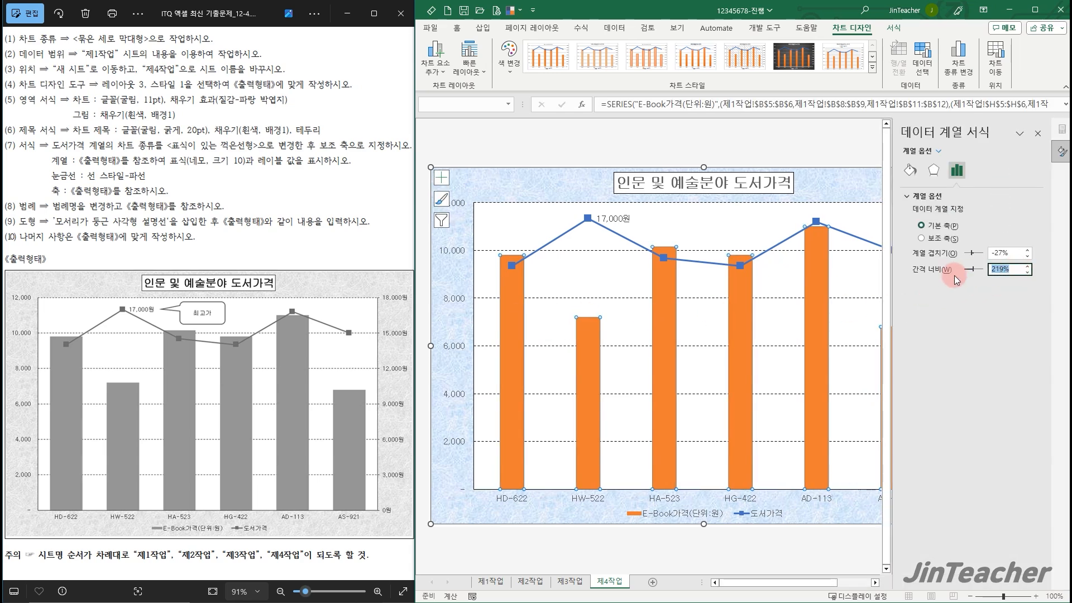
pyautogui.press('Return')
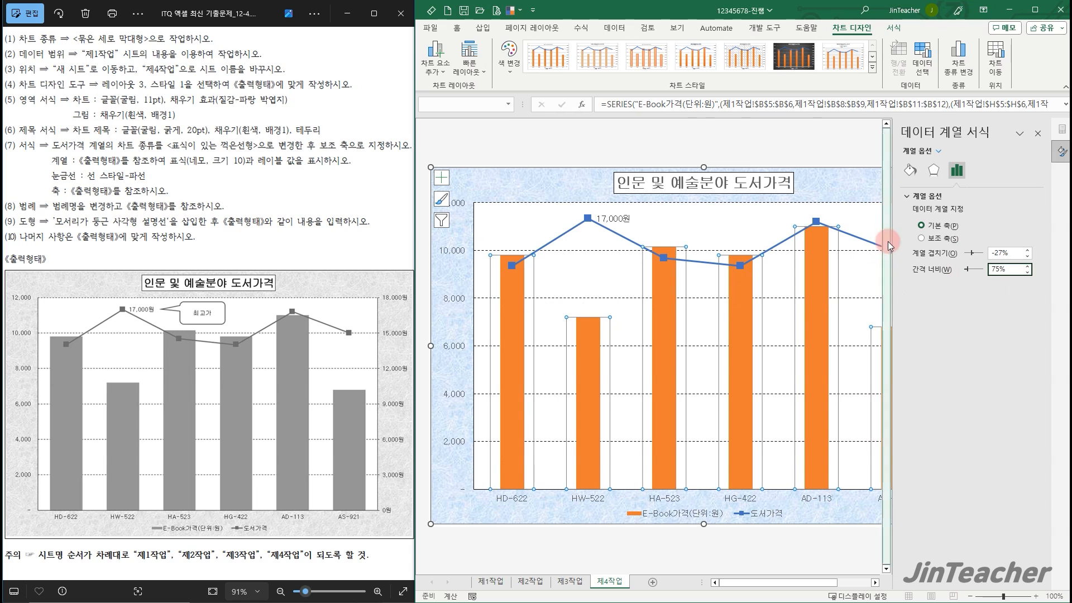
pyautogui.click(1040, 136)
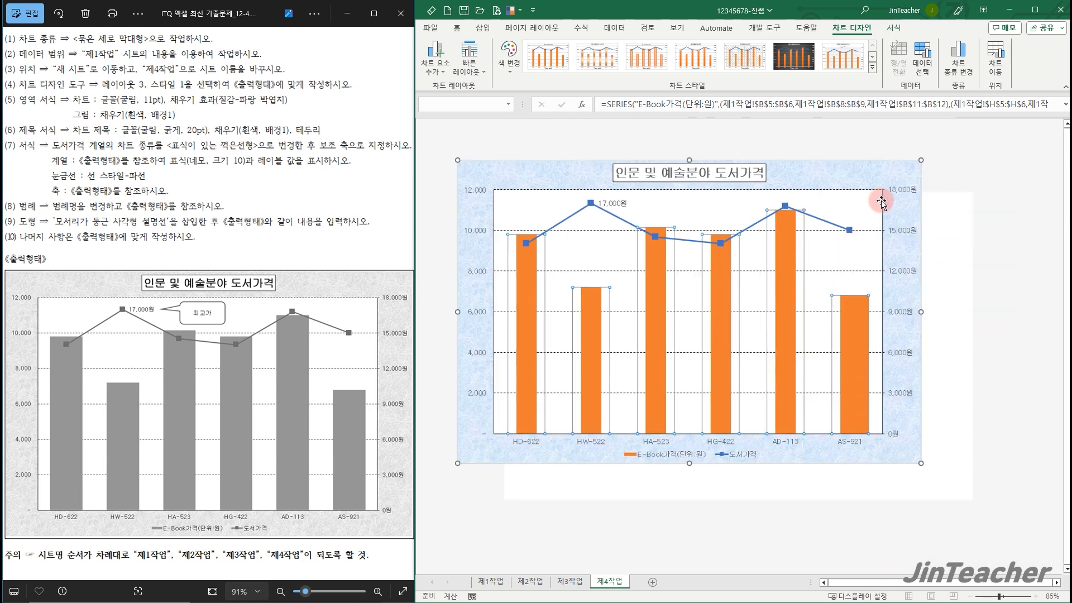
pyautogui.click(875, 187)
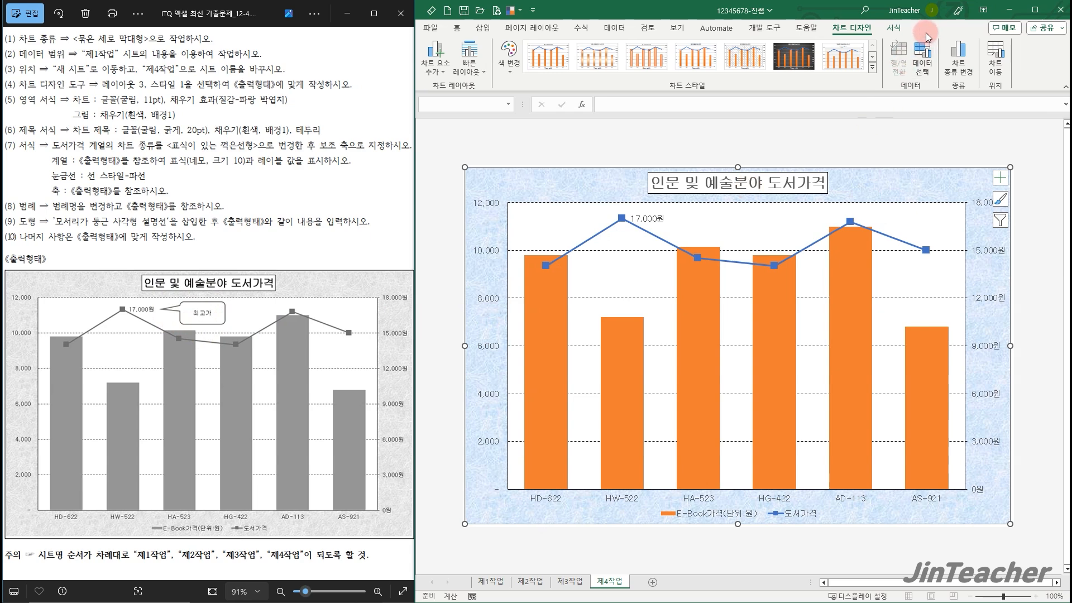
# Draw a rounded rectangle callout about 3.31 cm wide and 1.4 cm high above the HA-523 column, containing the text 최고가
pyautogui.click(895, 29)
pyautogui.click(559, 67)
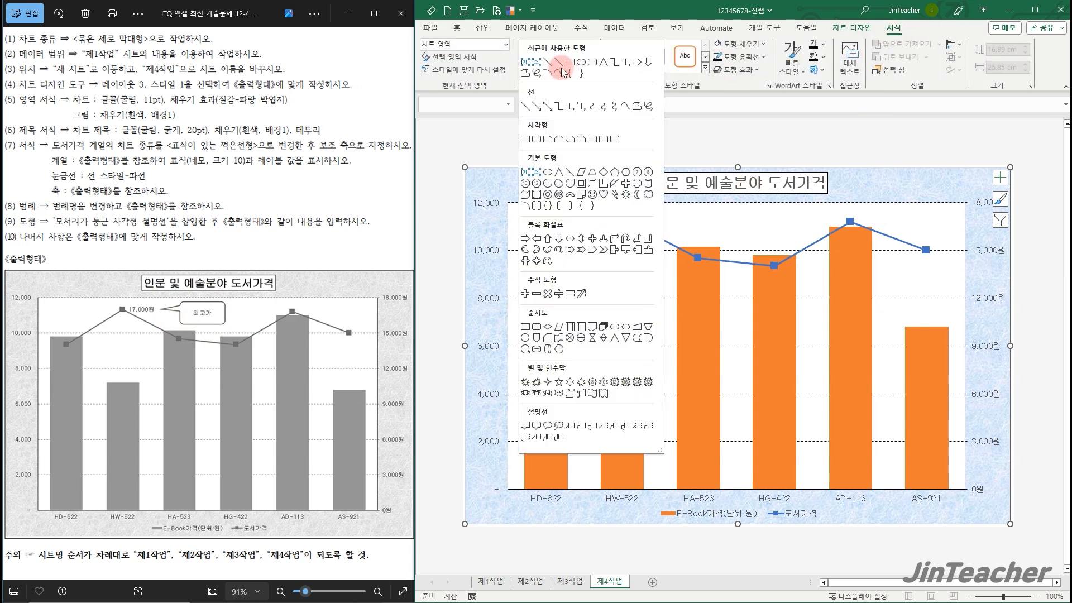
pyautogui.click(536, 426)
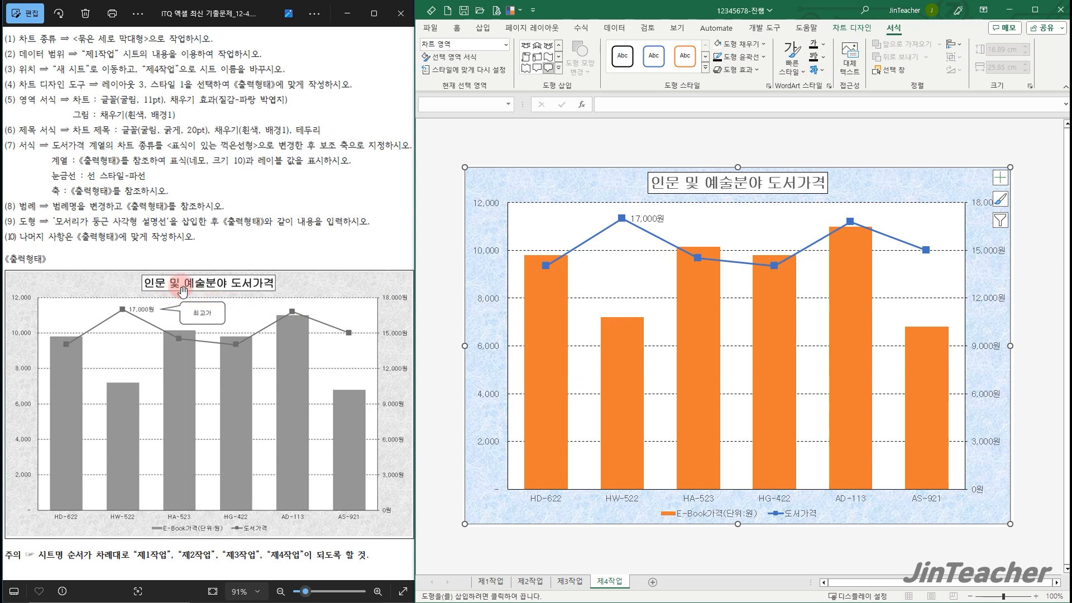
pyautogui.moveTo(700, 209); pyautogui.dragTo(764, 234)
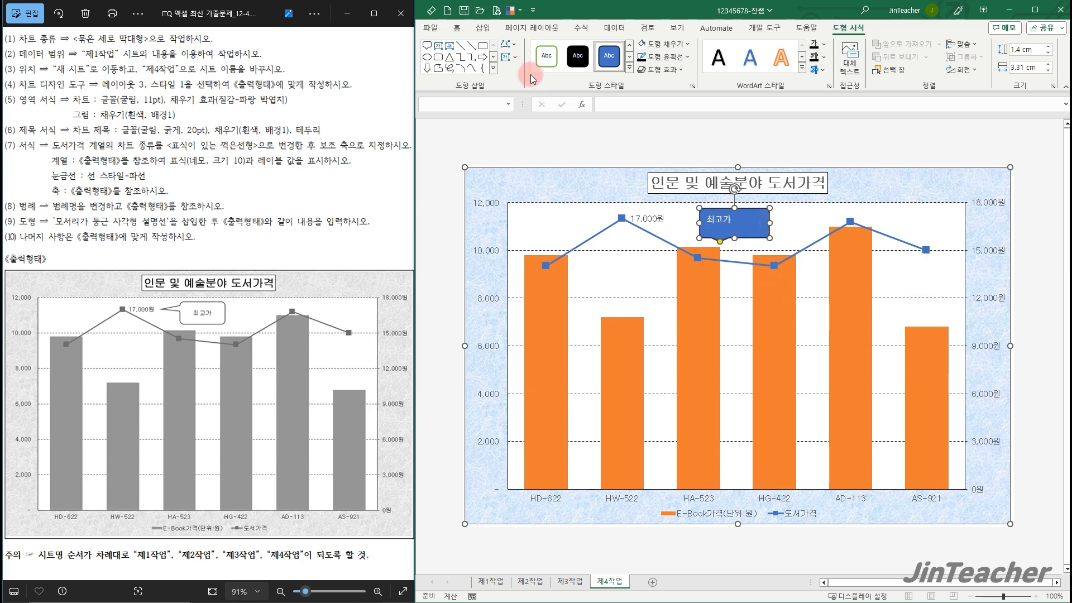
# Set the 최고가 callout's font color to black and its fill to white
pyautogui.click(456, 28)
pyautogui.click(558, 53)
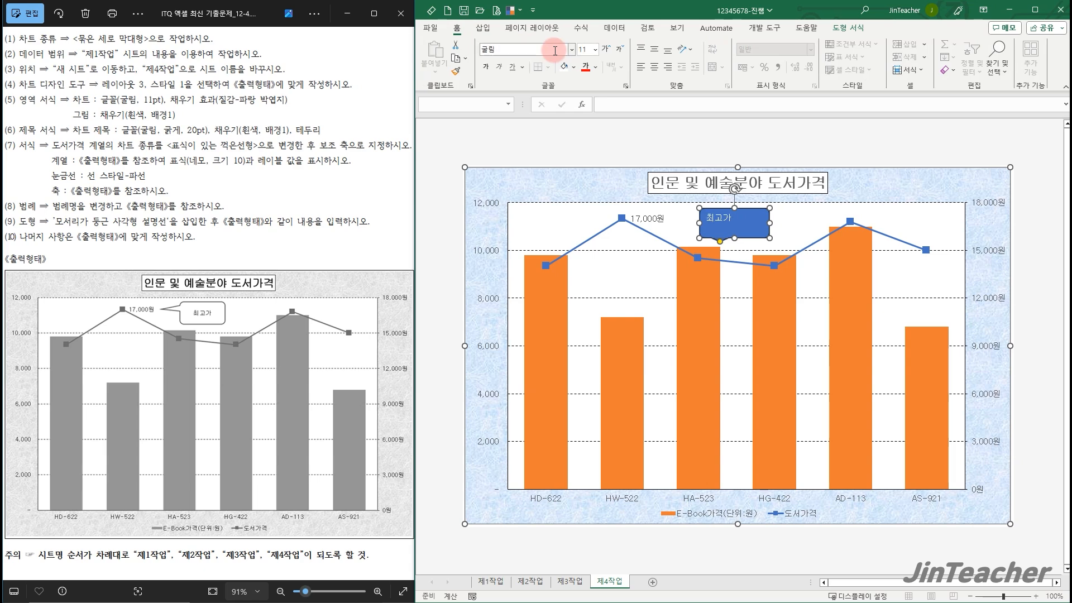
pyautogui.click(596, 66)
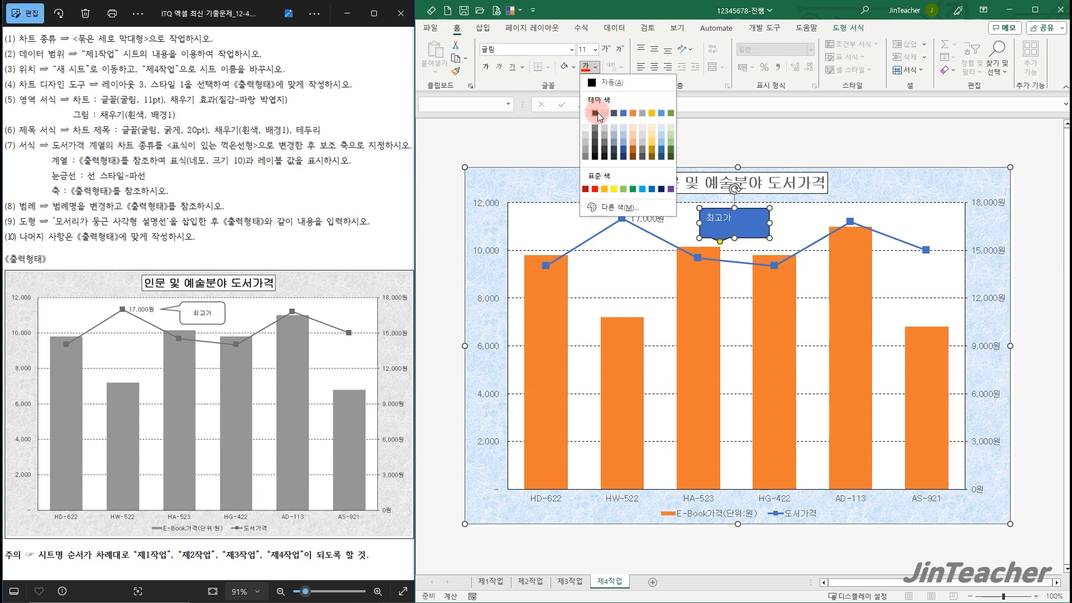
pyautogui.click(596, 113)
pyautogui.click(572, 66)
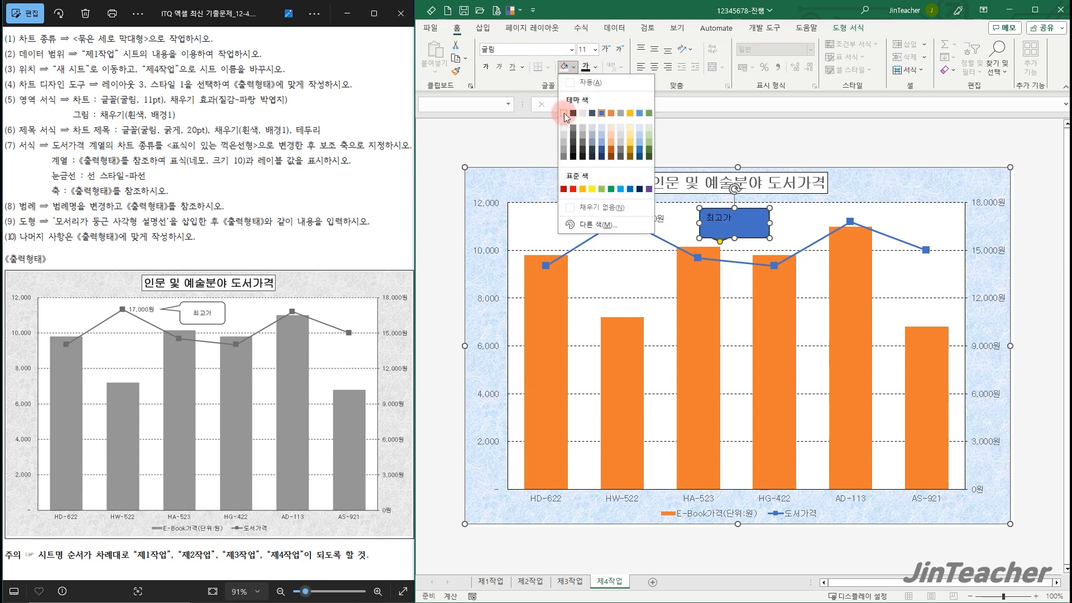
pyautogui.click(564, 113)
# Center the 최고가 text vertically and horizontally in the callout and point its tail at the 17,000원 data label
pyautogui.click(655, 49)
pyautogui.click(655, 66)
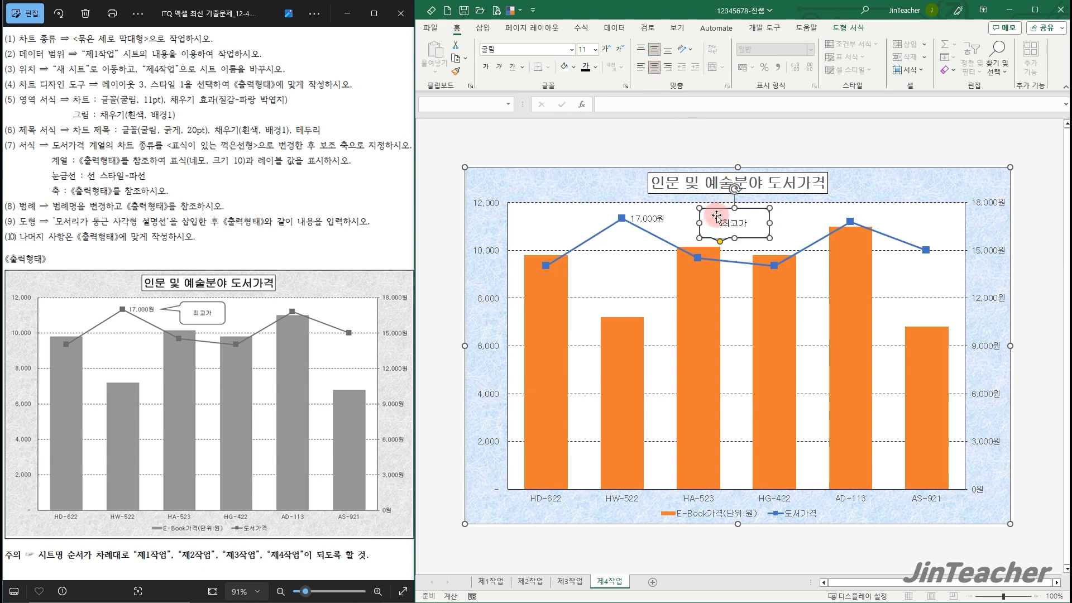
pyautogui.moveTo(719, 242); pyautogui.dragTo(673, 218)
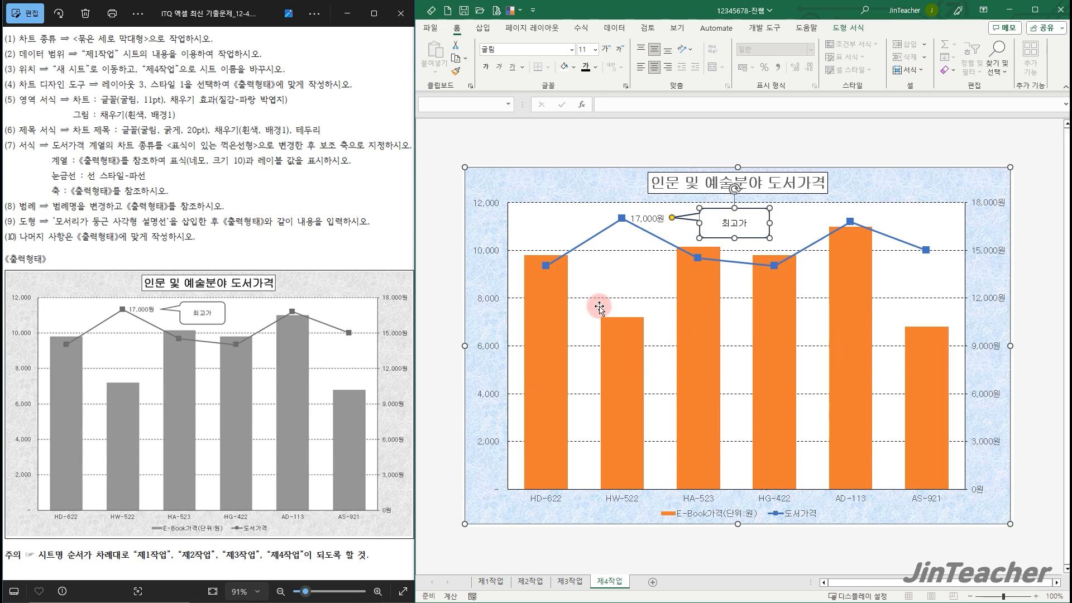
pyautogui.click(604, 187)
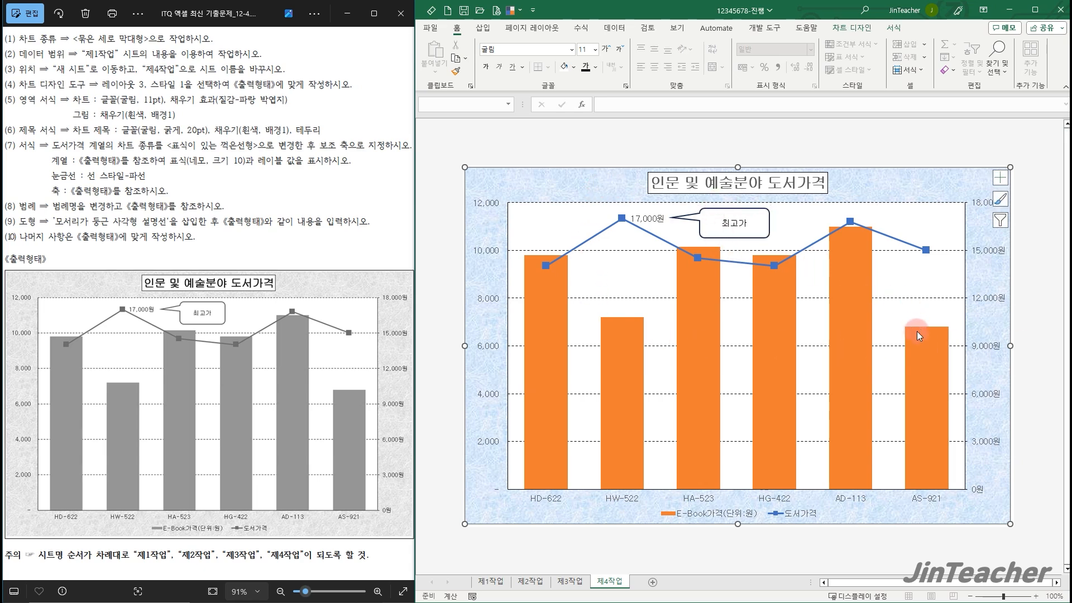
# Go back to the first task's instruction page and open the 제1작업 sheet
pyautogui.click(13, 306)
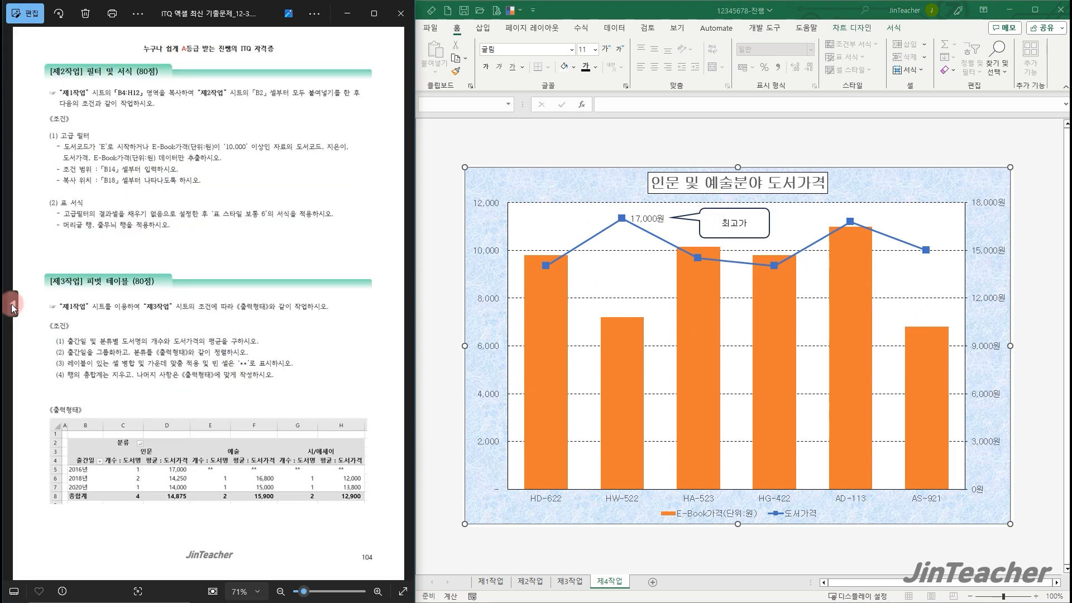
pyautogui.click(13, 307)
pyautogui.scroll(3, 182, 416)
pyautogui.scroll(-2, 185, 468)
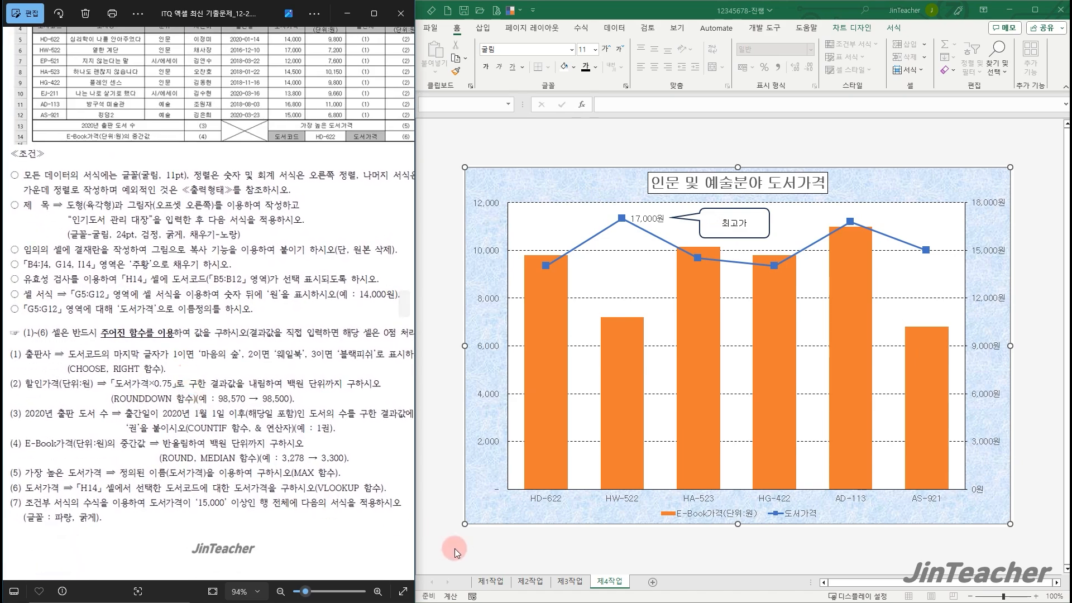
pyautogui.click(490, 582)
pyautogui.click(943, 361)
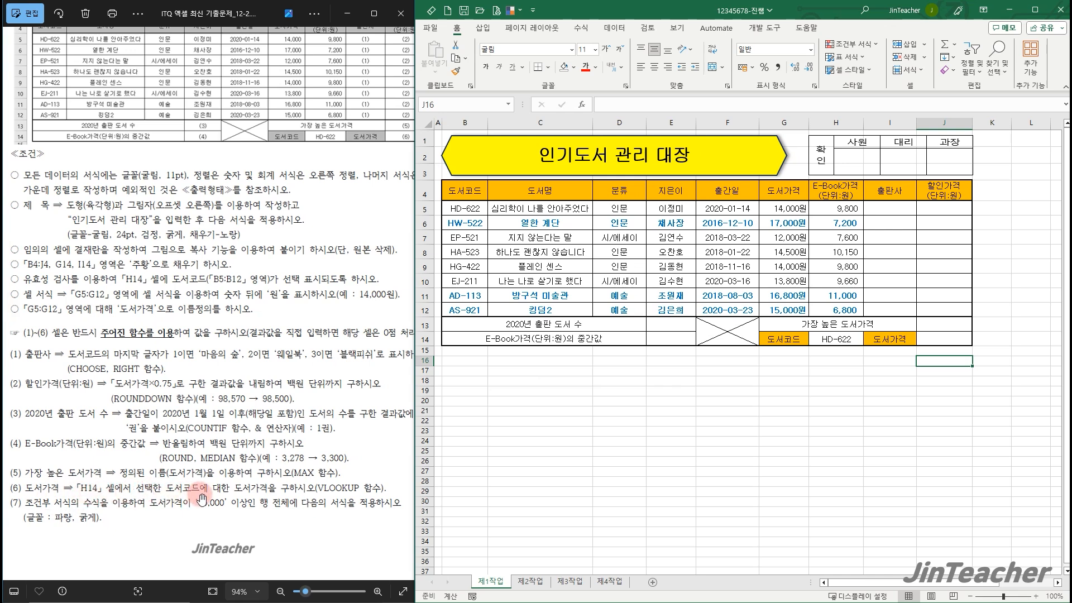
pyautogui.click(934, 376)
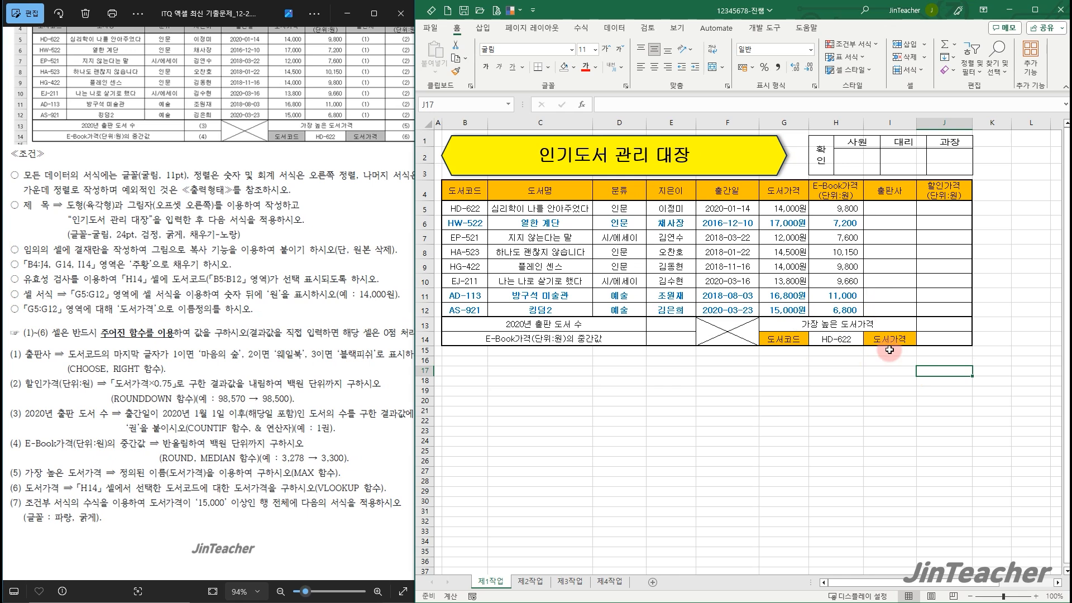
# Insert a VLOOKUP function in cell J14, beside the 도서가격 label, and bring up its arguments
pyautogui.moveTo(459, 210); pyautogui.dragTo(785, 312)
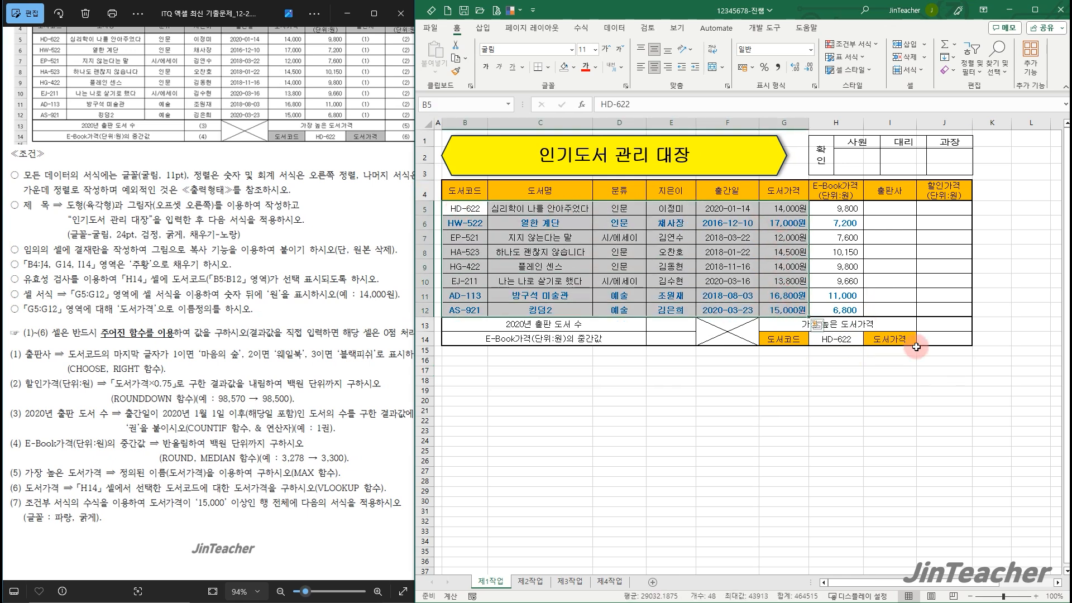
pyautogui.click(936, 346)
pyautogui.click(581, 104)
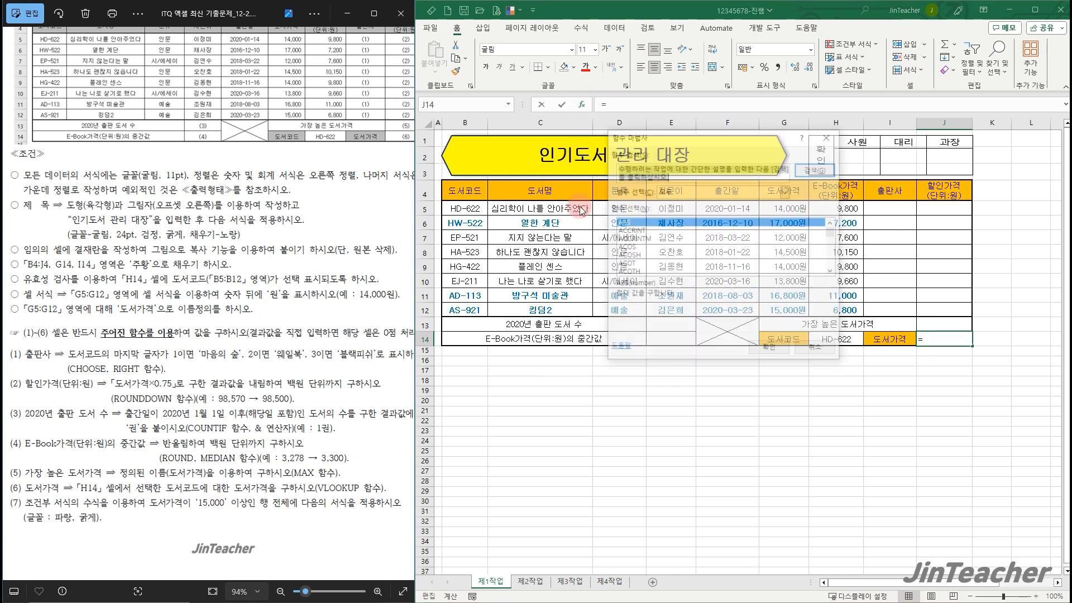
pyautogui.click(677, 265)
pyautogui.press('v')
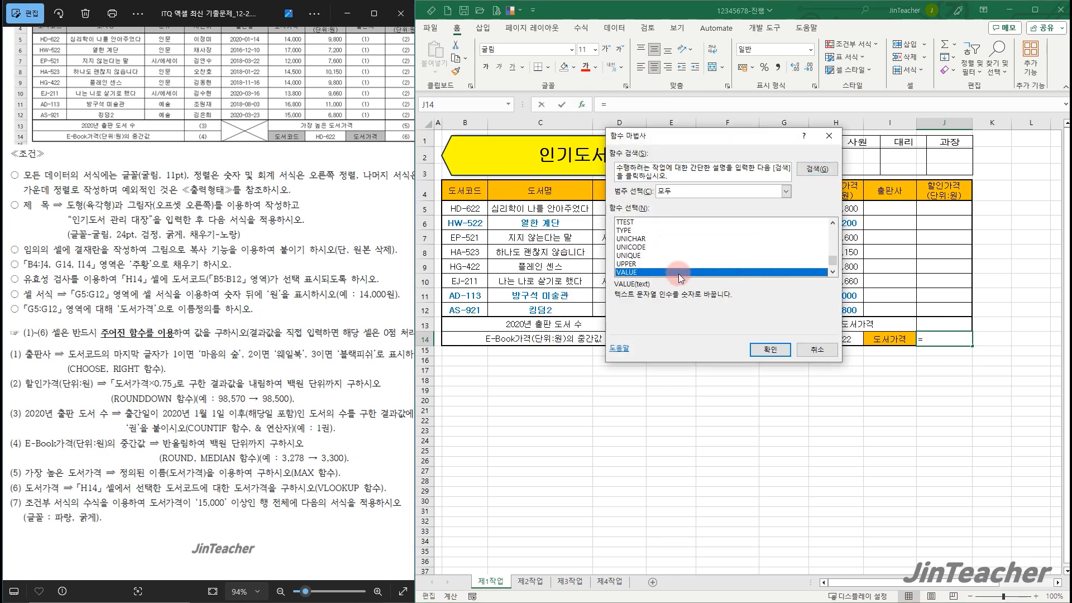
pyautogui.scroll(-4, 676, 268)
pyautogui.click(633, 247)
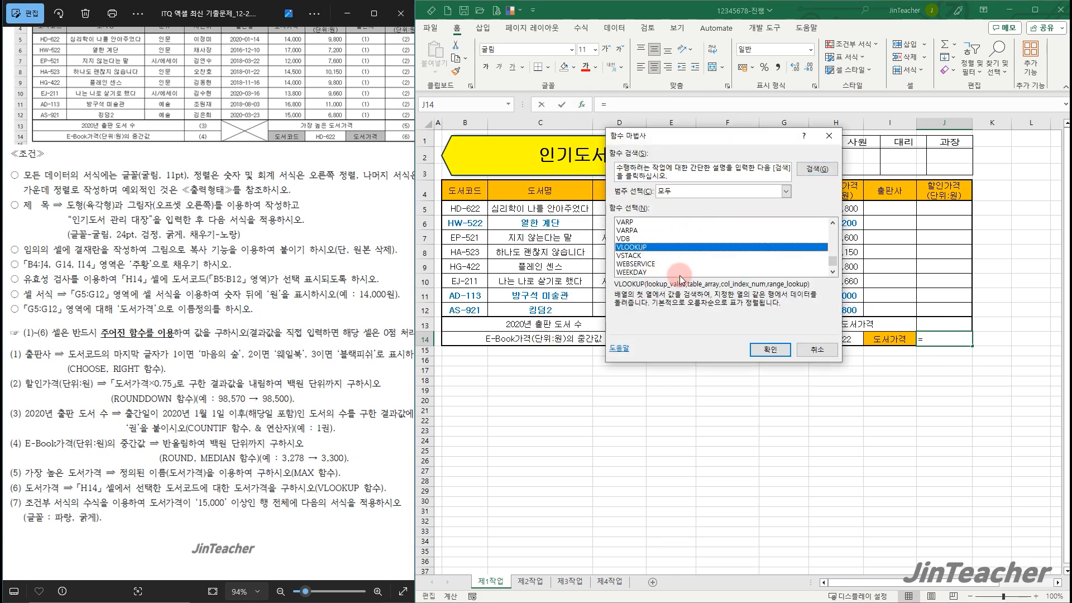
pyautogui.click(770, 349)
pyautogui.moveTo(245, 335); pyautogui.dragTo(215, 286)
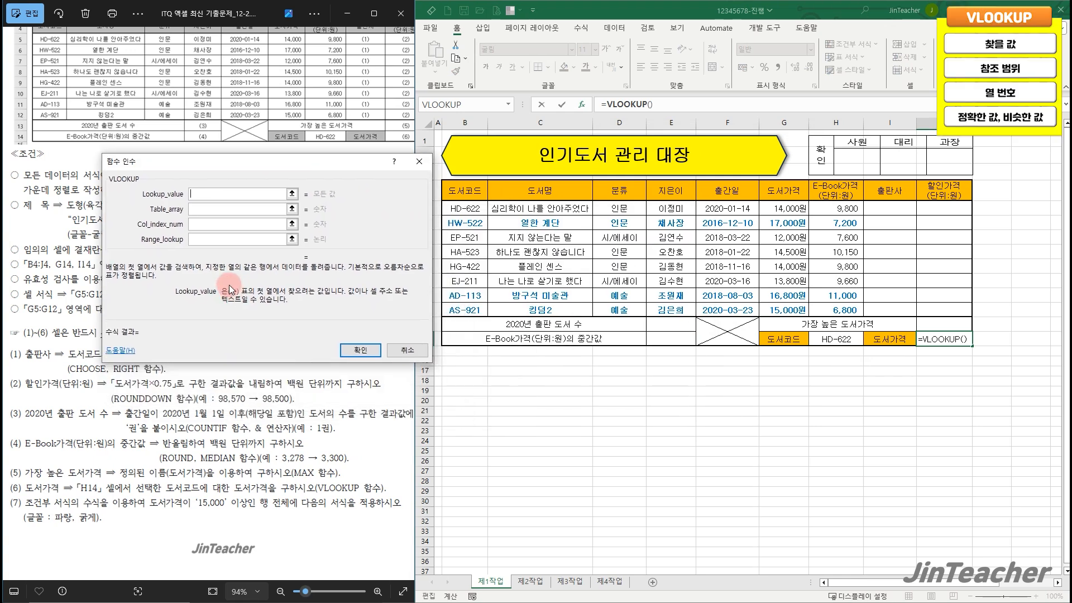
# Complete the VLOOKUP with lookup value H14, table range B5:G12, column number 6 and range lookup 0 for an exact match
pyautogui.click(838, 340)
pyautogui.click(247, 212)
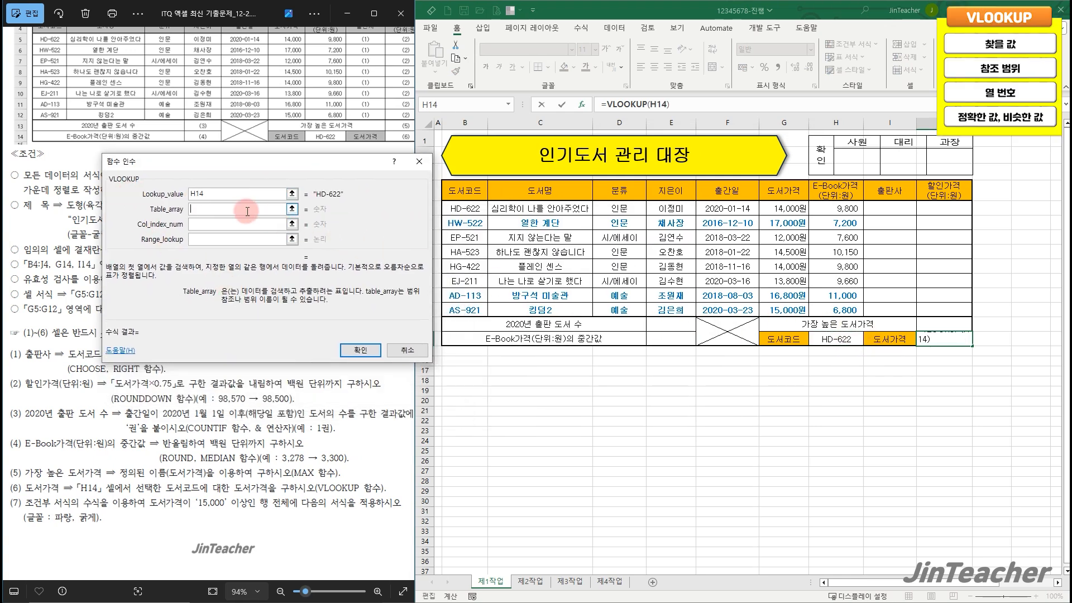
pyautogui.moveTo(450, 209); pyautogui.dragTo(781, 310)
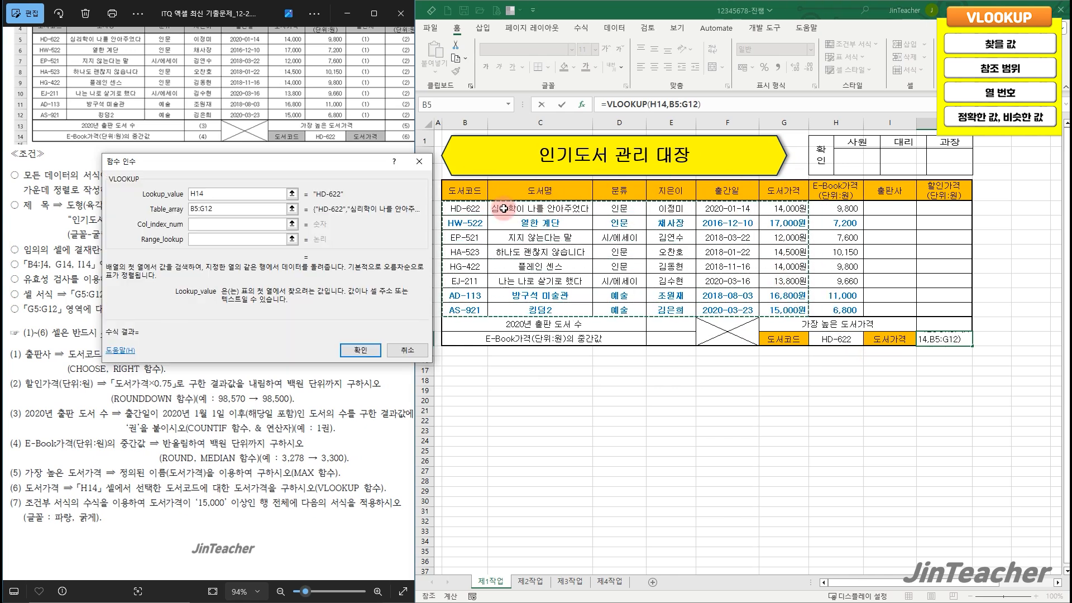
pyautogui.click(218, 224)
pyautogui.write('6')
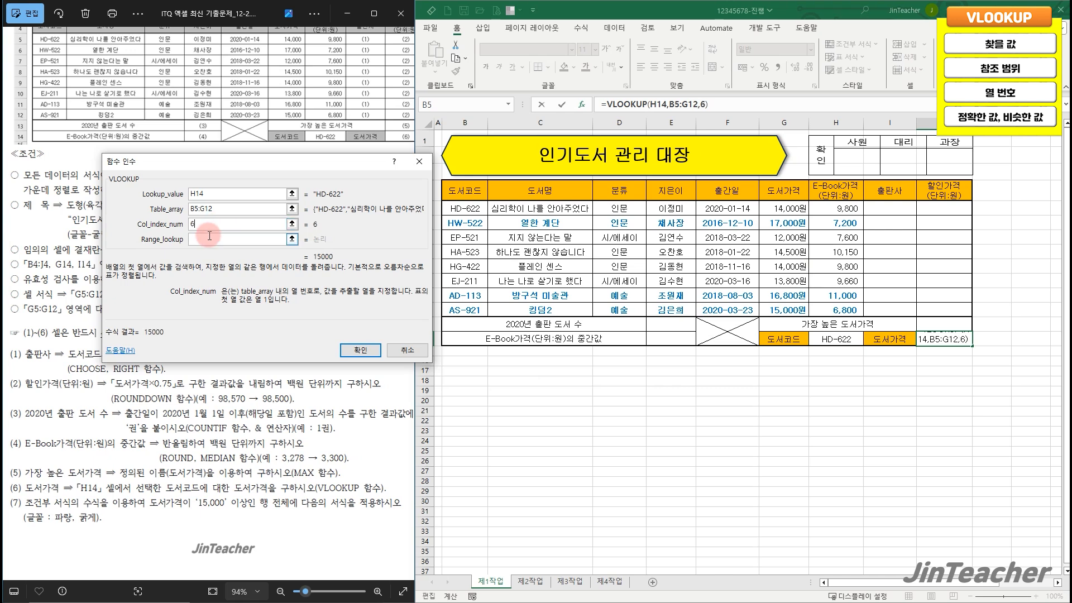
pyautogui.click(209, 238)
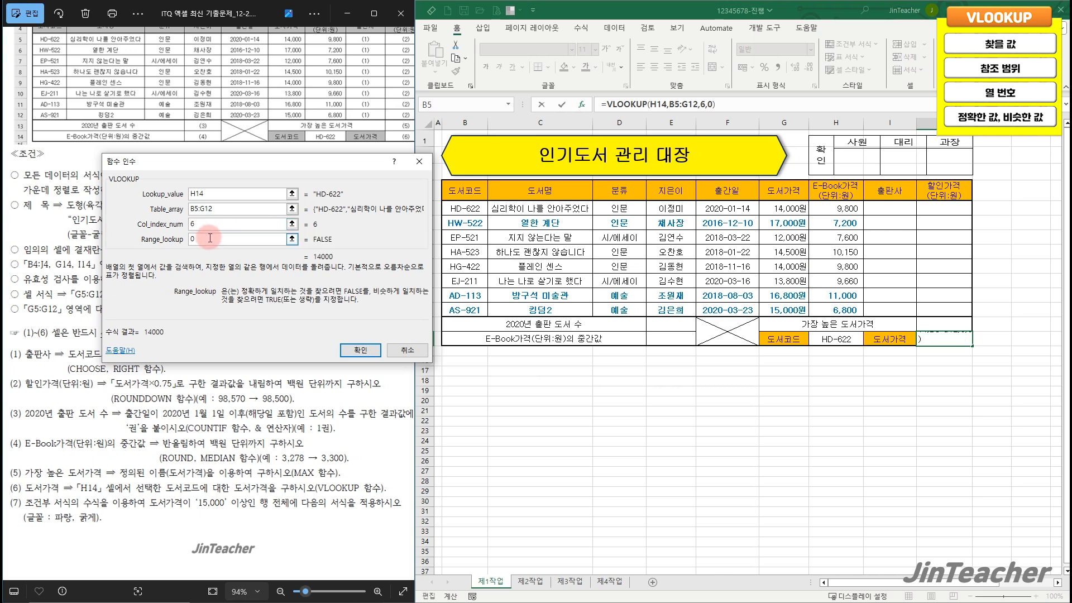
pyautogui.write('0')
pyautogui.click(360, 350)
pyautogui.moveTo(466, 209); pyautogui.dragTo(784, 209)
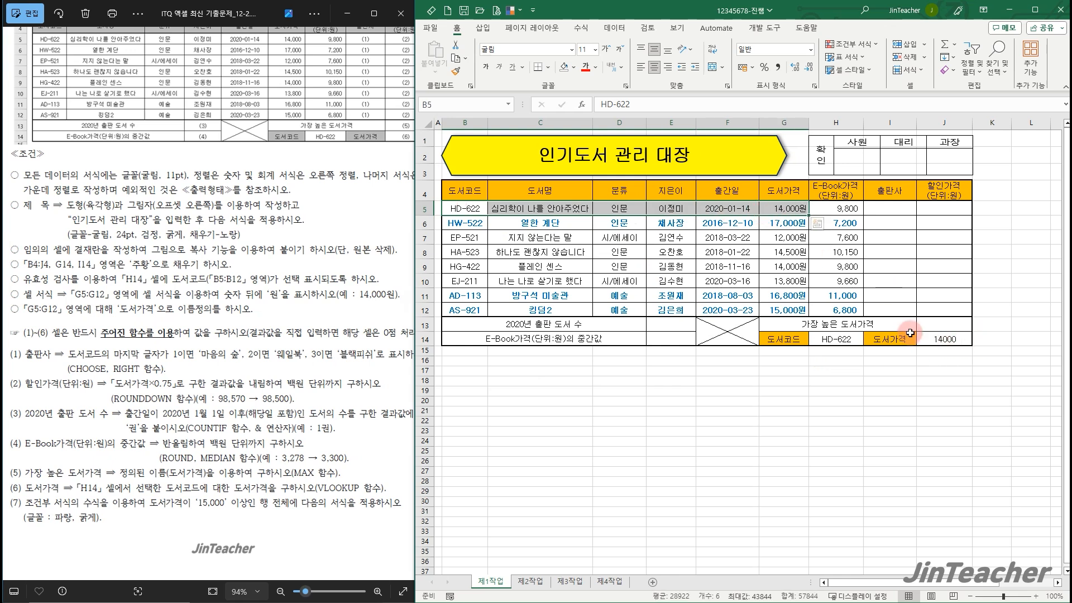
# Calculate the highest book price in cell J13 with the MAX function on the named range 도서가격 (G5:G12)
pyautogui.click(937, 324)
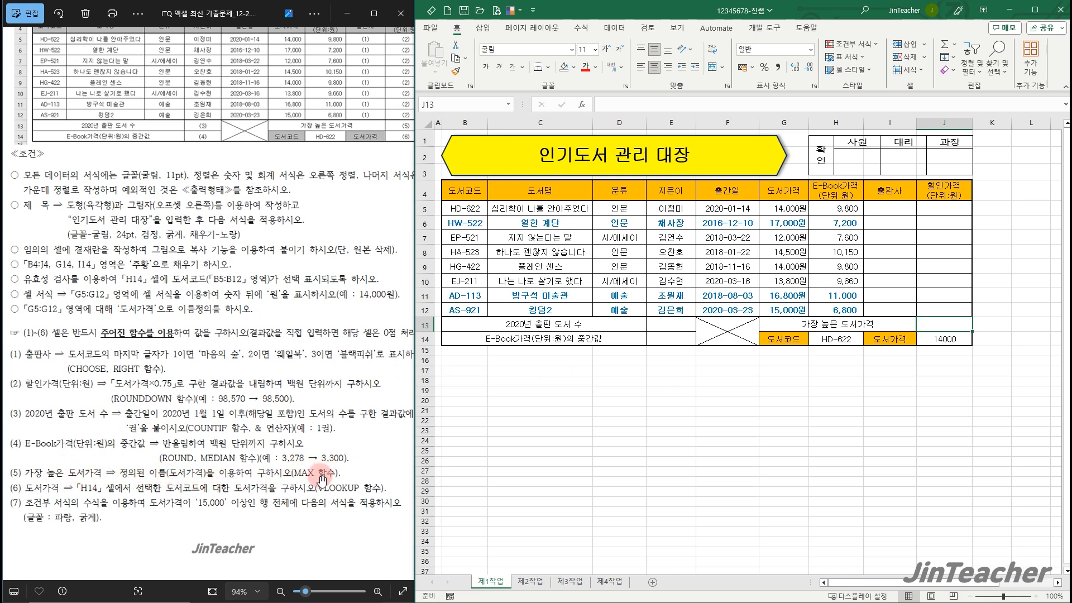
pyautogui.moveTo(785, 208); pyautogui.dragTo(788, 307)
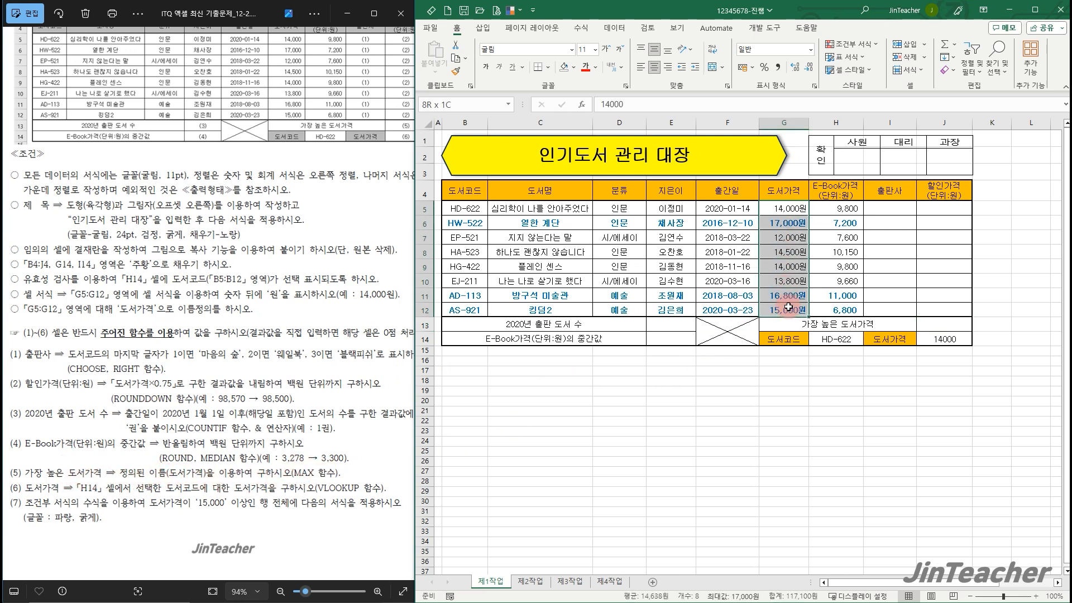
pyautogui.click(945, 323)
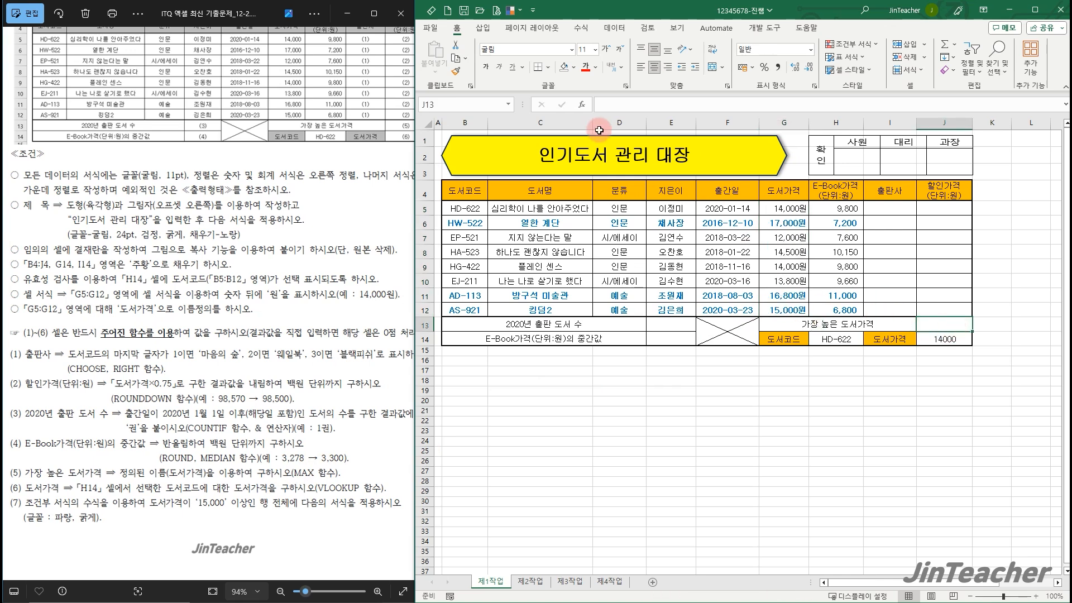
pyautogui.click(585, 104)
pyautogui.click(279, 276)
pyautogui.press('m')
pyautogui.scroll(-2, 257, 272)
pyautogui.click(179, 259)
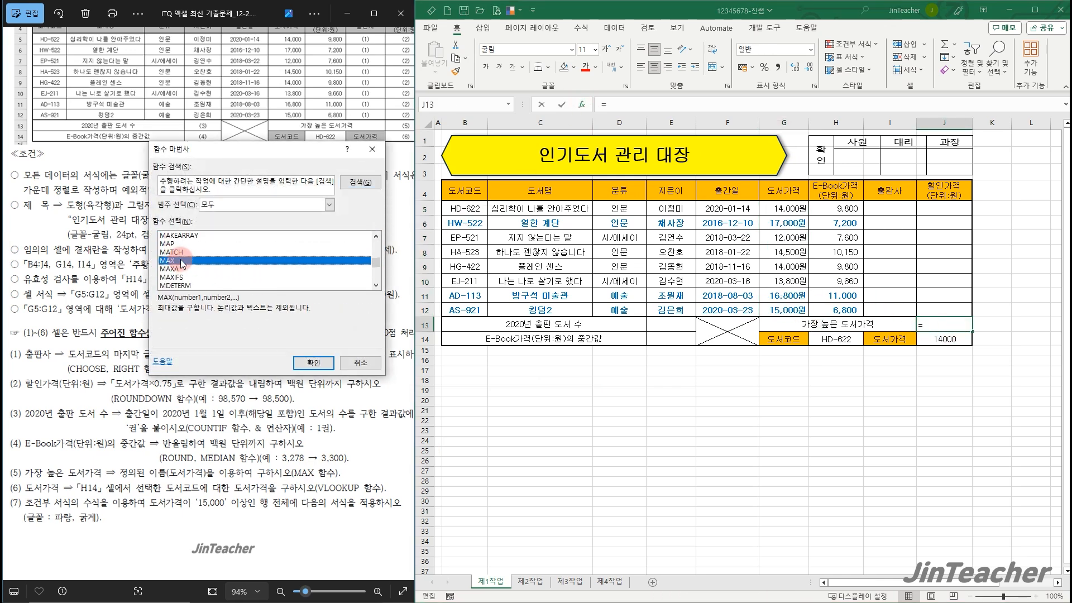
pyautogui.click(310, 361)
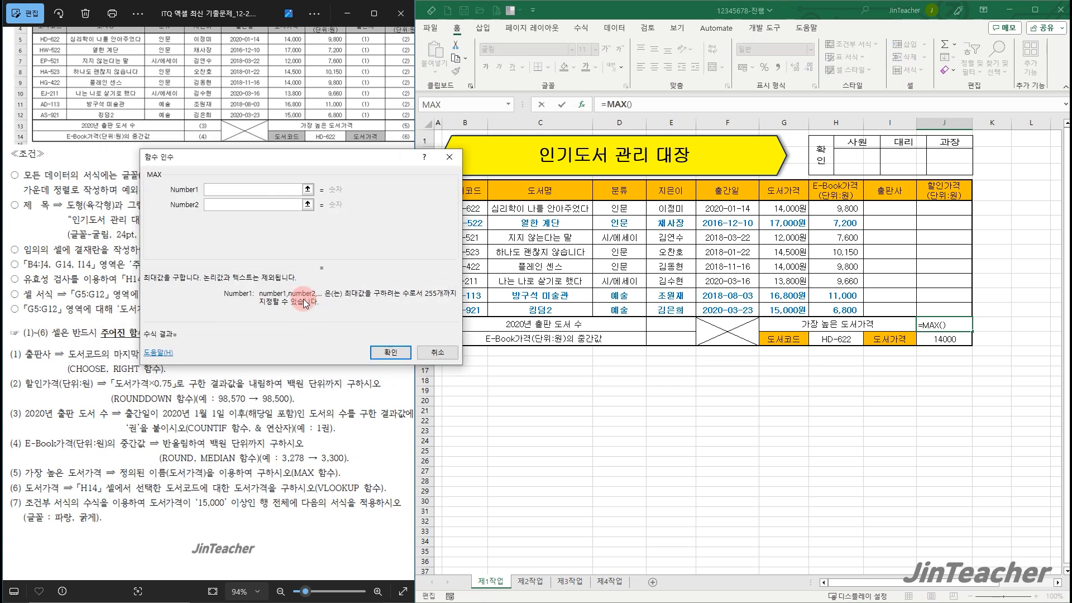
pyautogui.click(794, 207)
pyautogui.moveTo(794, 207); pyautogui.dragTo(787, 310)
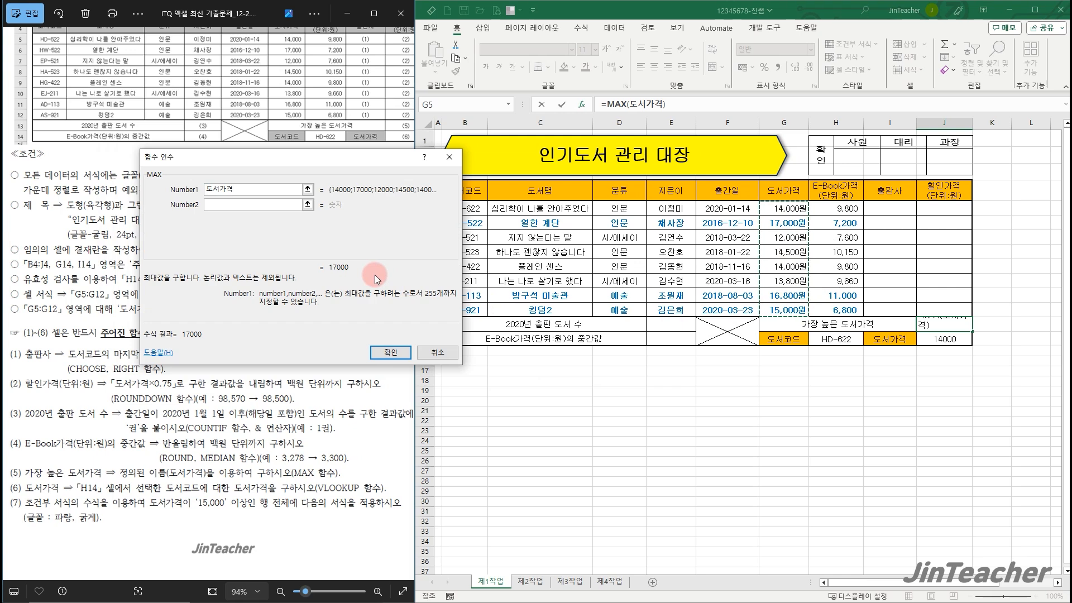
pyautogui.click(388, 348)
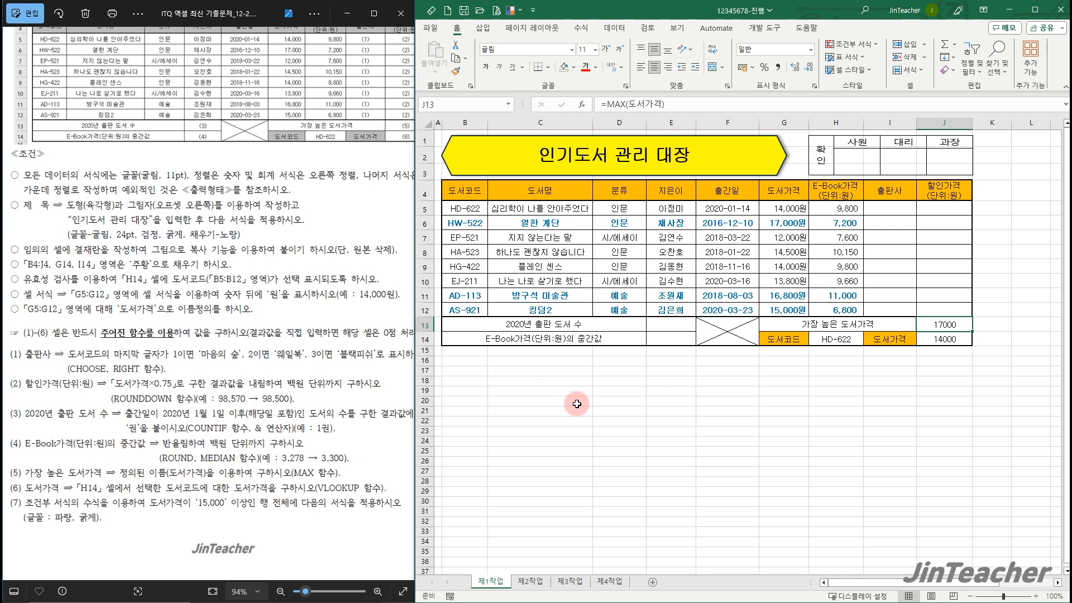
# Calculate the median E-Book price in cell E14 with the MEDIAN function on H5:H12
pyautogui.click(674, 335)
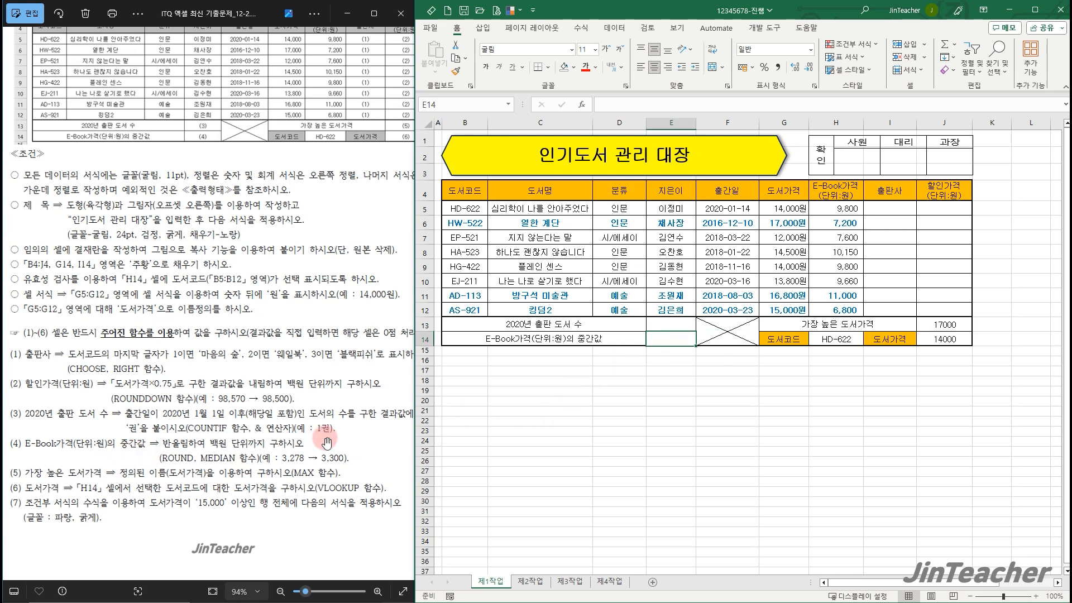
pyautogui.click(848, 211)
pyautogui.moveTo(849, 211); pyautogui.dragTo(835, 309)
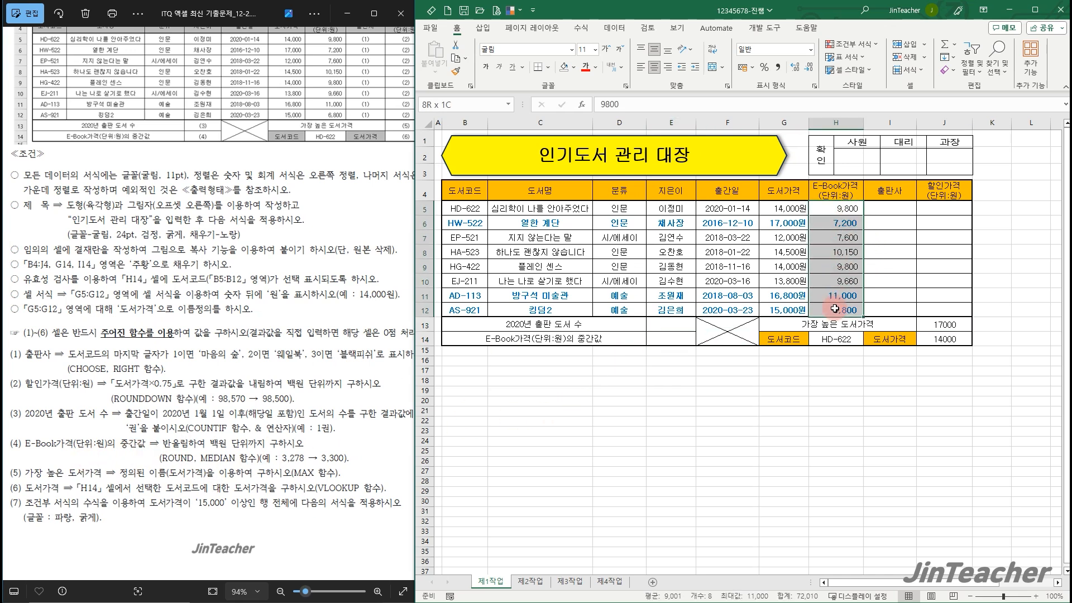
pyautogui.click(672, 339)
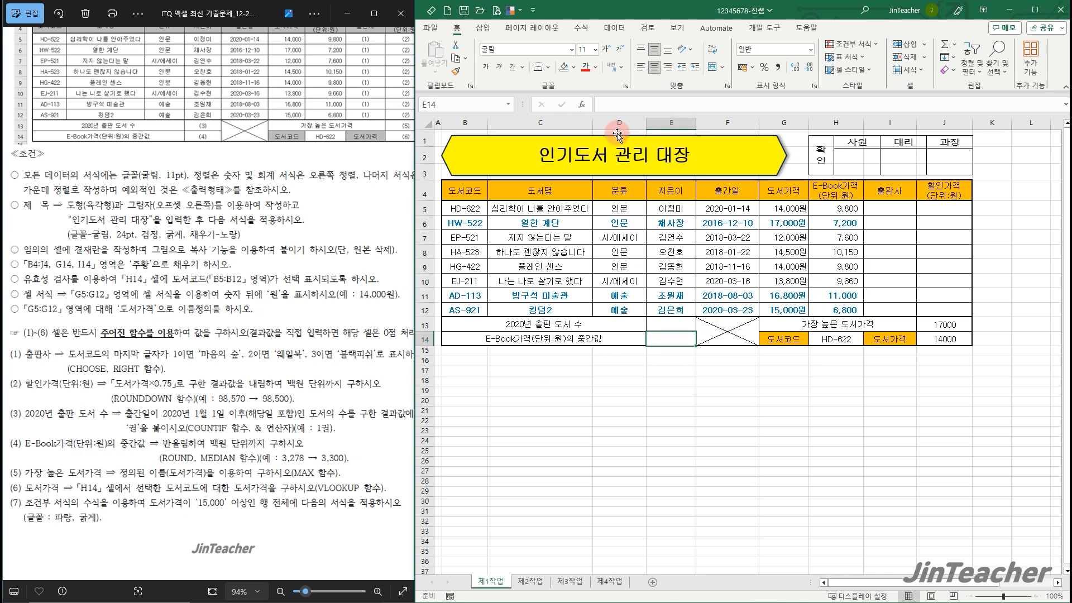
pyautogui.click(581, 106)
pyautogui.click(314, 276)
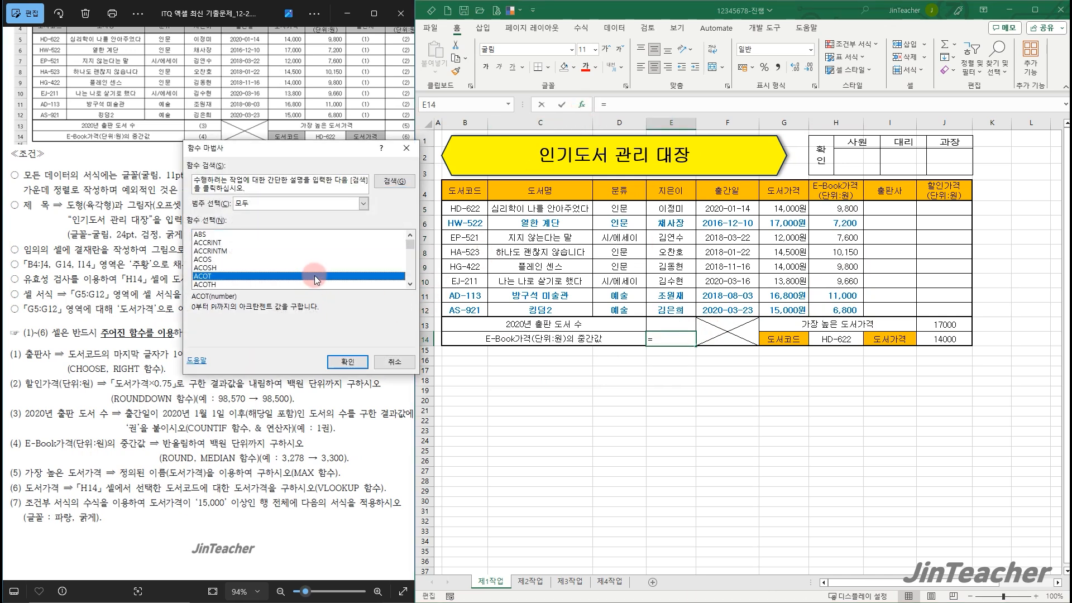
pyautogui.press('m')
pyautogui.scroll(-3, 314, 276)
pyautogui.click(233, 275)
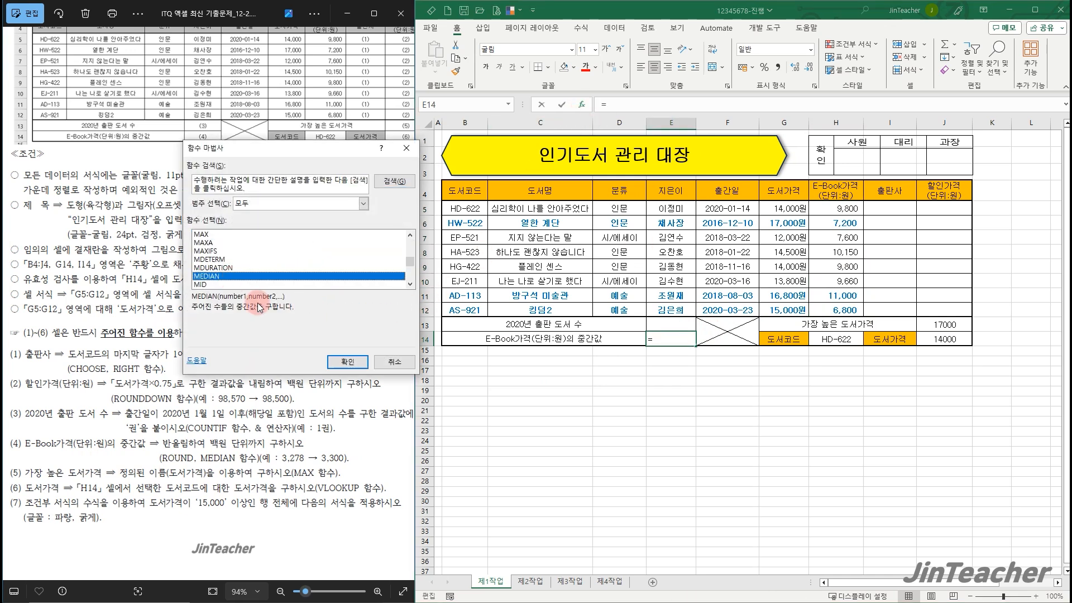
pyautogui.click(347, 362)
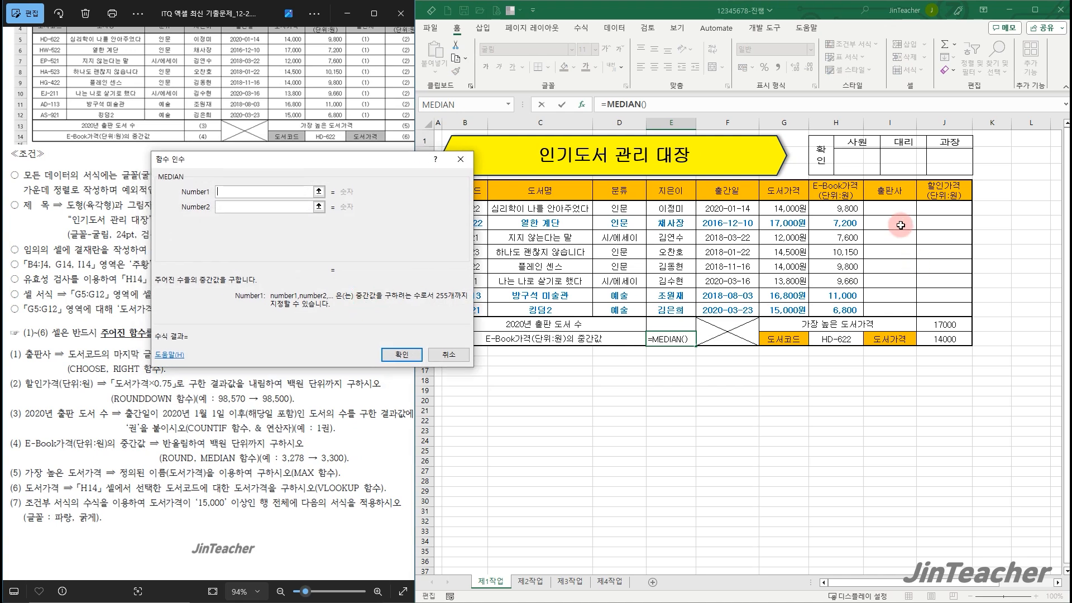
pyautogui.moveTo(859, 208); pyautogui.dragTo(849, 311)
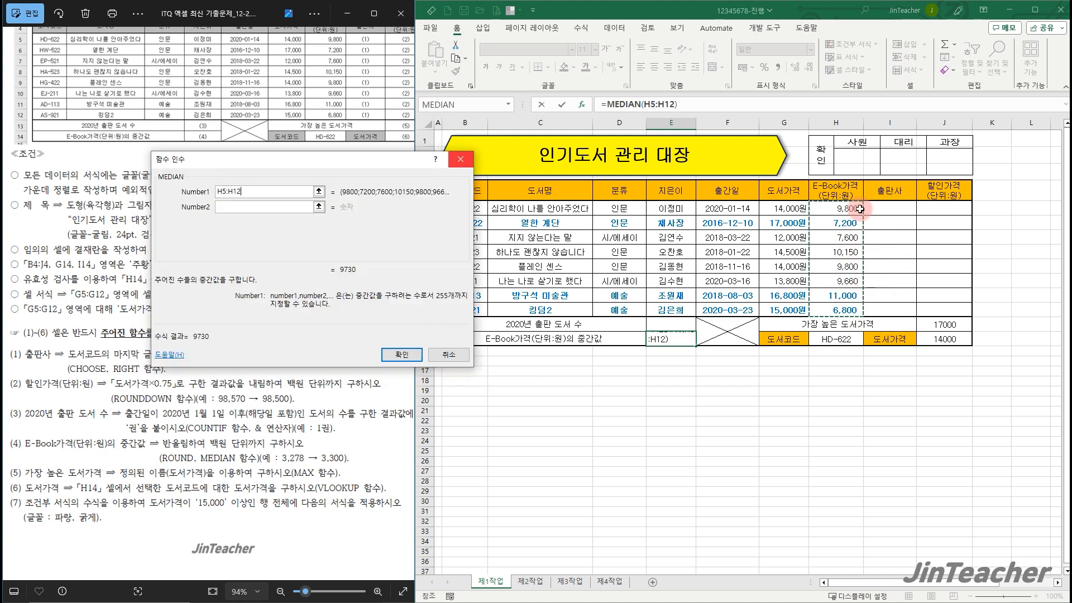
pyautogui.click(402, 356)
# Cut MEDIAN(H5:H12) out of the formula in E14 and insert the ROUND function in its place
pyautogui.moveTo(607, 105); pyautogui.dragTo(673, 105)
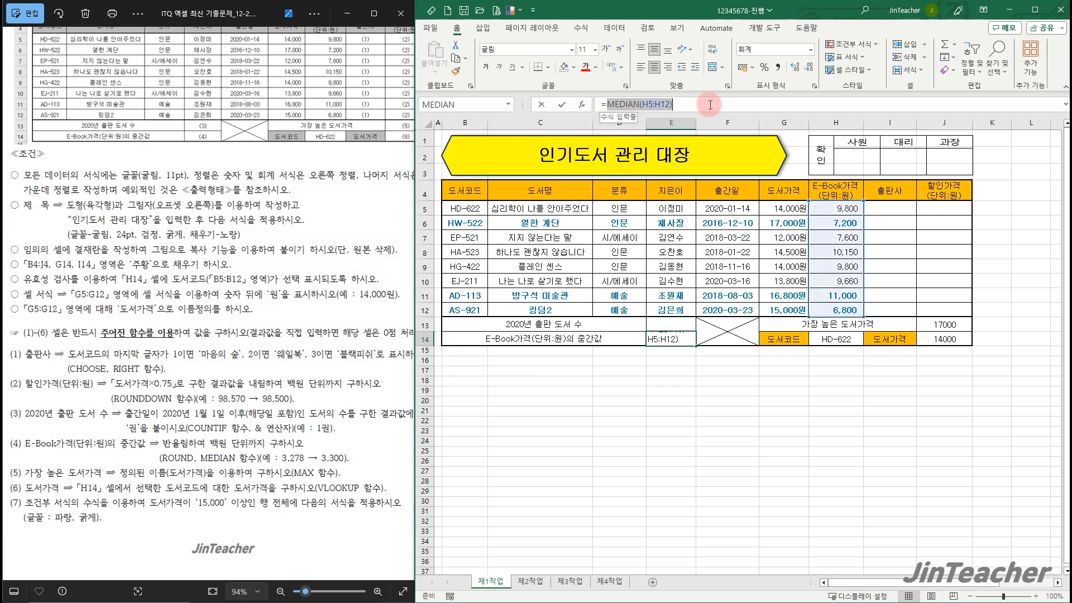
pyautogui.click(460, 47)
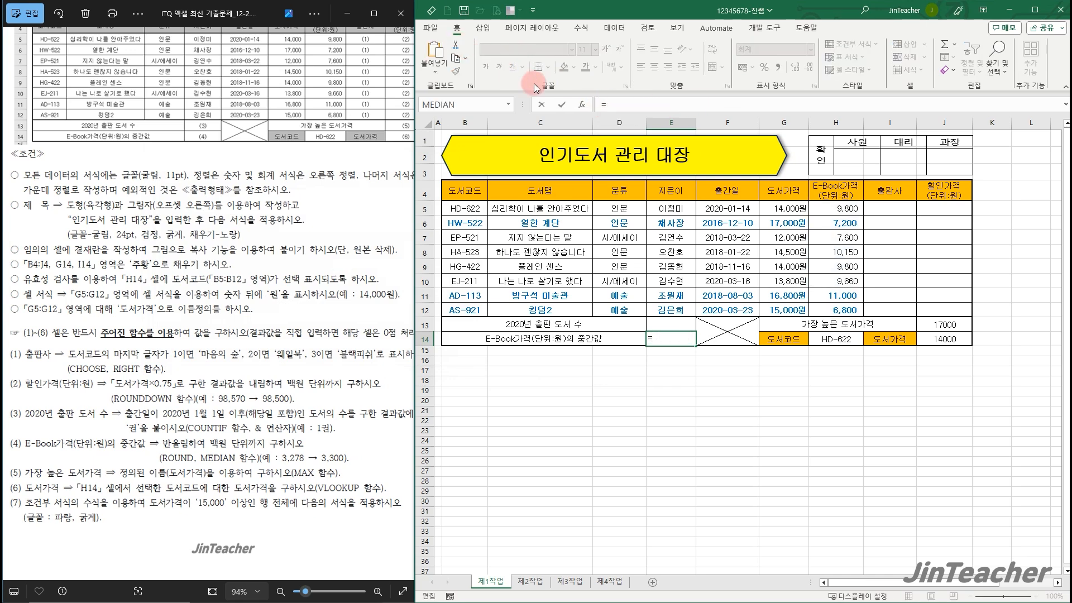
pyautogui.click(585, 106)
pyautogui.click(345, 269)
pyautogui.press('r')
pyautogui.scroll(-4, 345, 269)
pyautogui.scroll(-1, 237, 283)
pyautogui.click(240, 270)
pyautogui.click(362, 360)
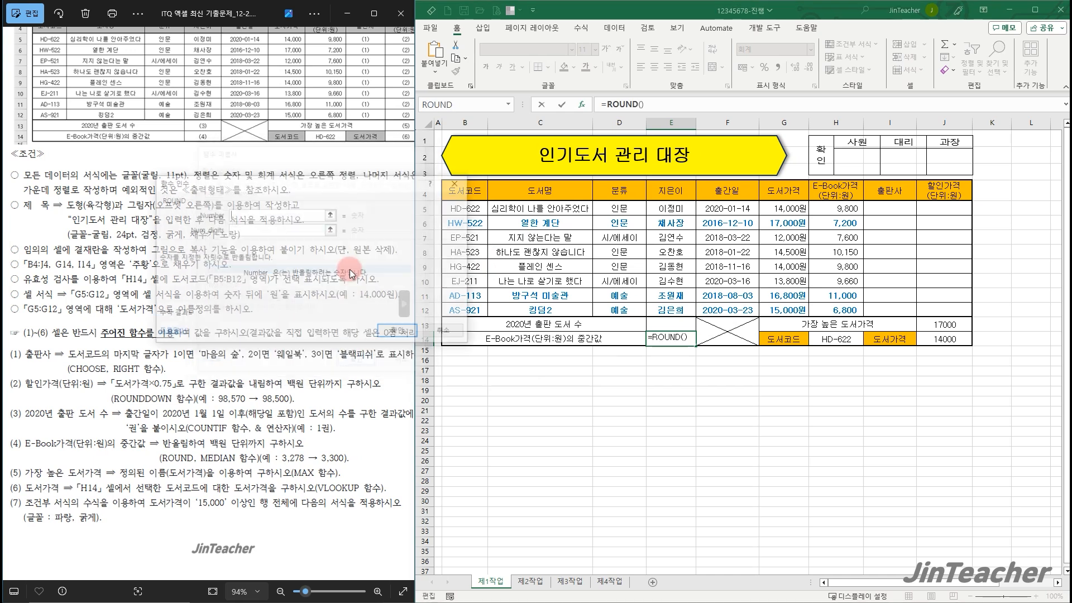
# Complete the ROUND in E14 with the cut MEDIAN(H5:H12) as the number and -2 as the number of digits
pyautogui.rightClick(297, 215)
pyautogui.click(325, 251)
pyautogui.moveTo(319, 273); pyautogui.dragTo(396, 273)
pyautogui.click(349, 231)
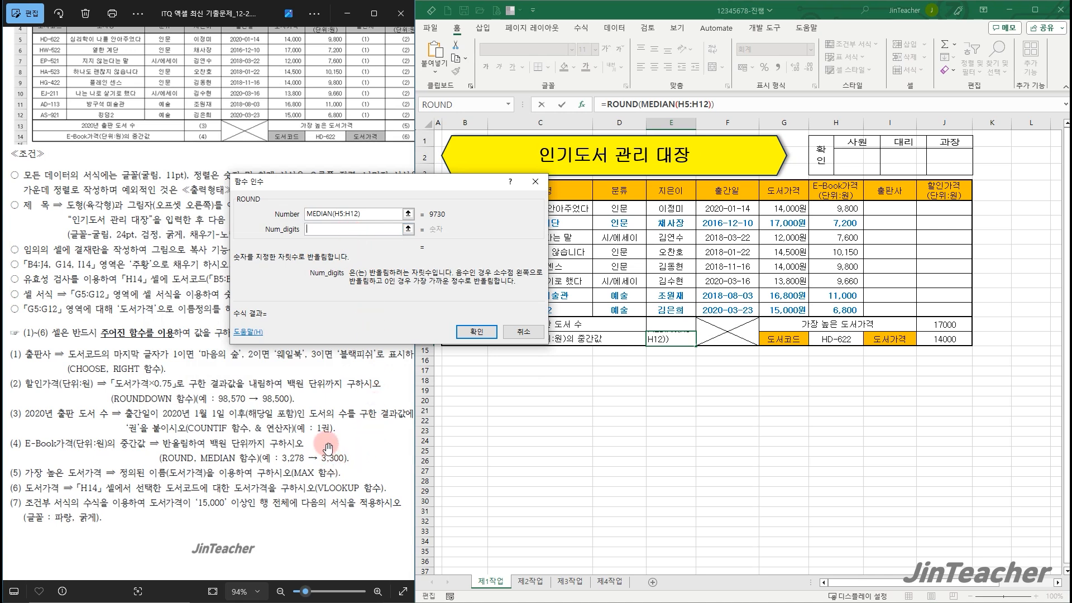
pyautogui.write('-2')
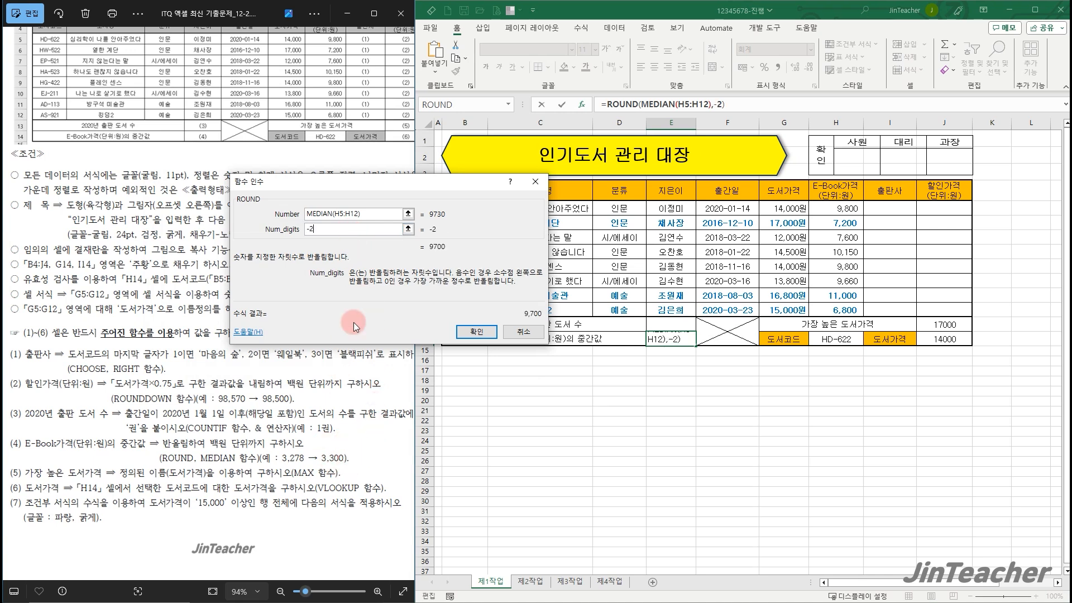
pyautogui.click(477, 333)
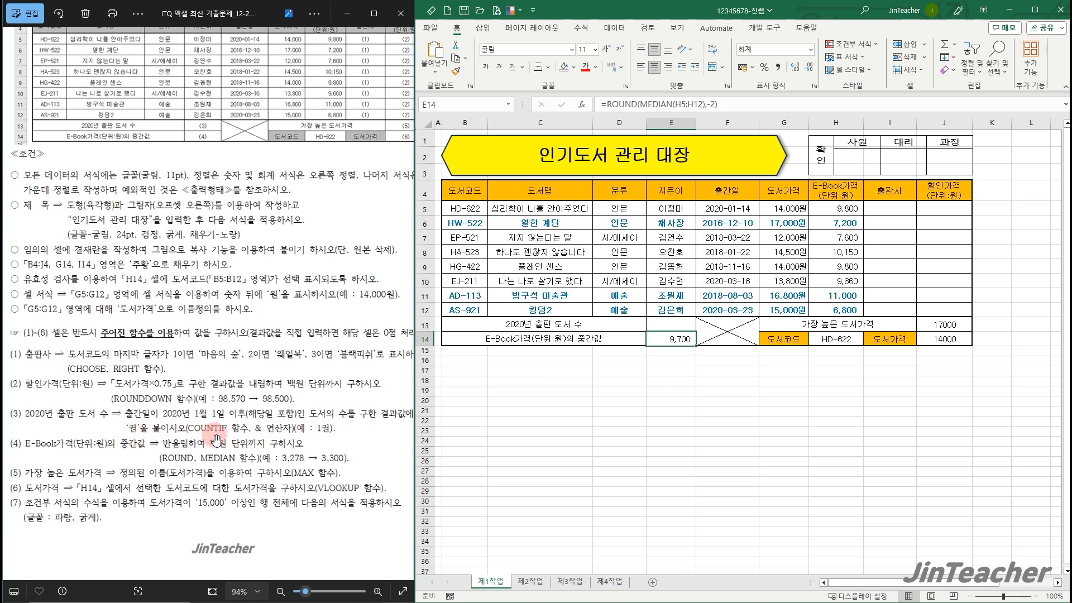
# Insert a COUNTIF function in cell E13, beside the 2020년 출판 도서 수 label
pyautogui.click(686, 325)
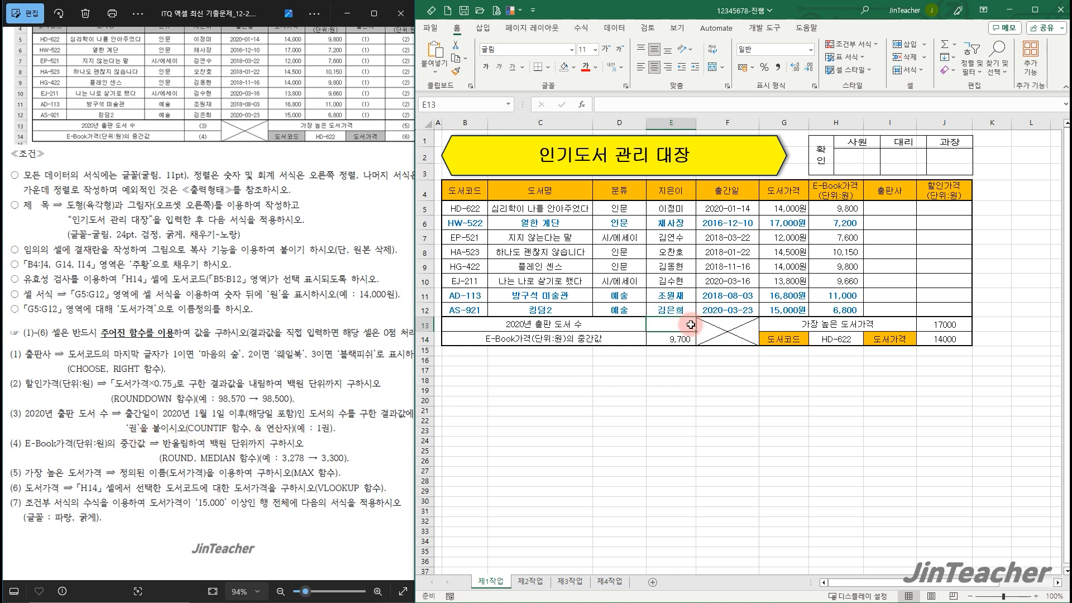
pyautogui.click(581, 104)
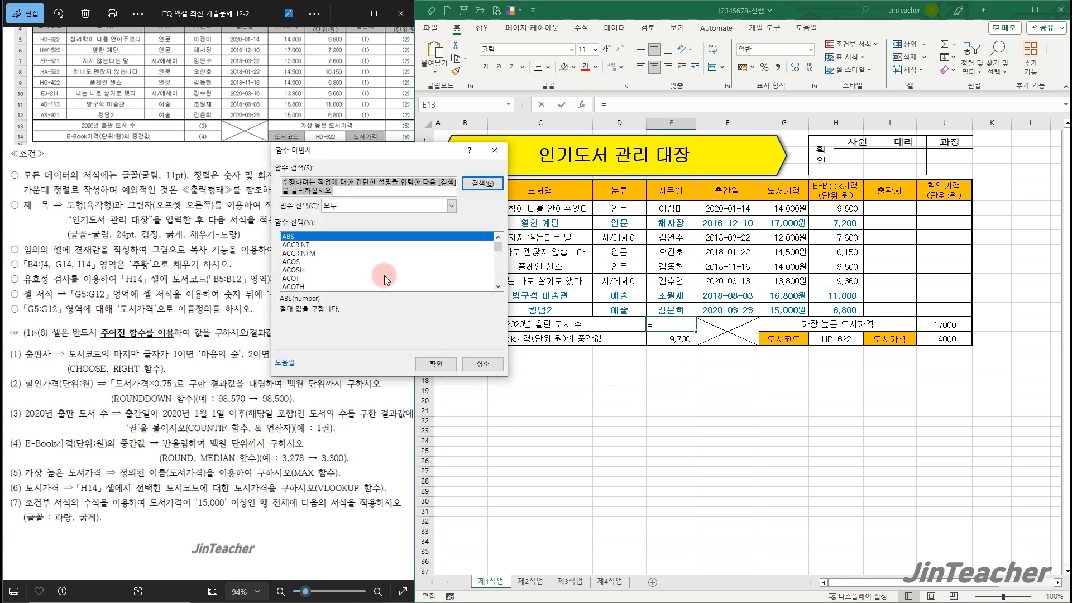
pyautogui.click(384, 276)
pyautogui.press('c')
pyautogui.scroll(-4, 385, 275)
pyautogui.scroll(-6, 384, 275)
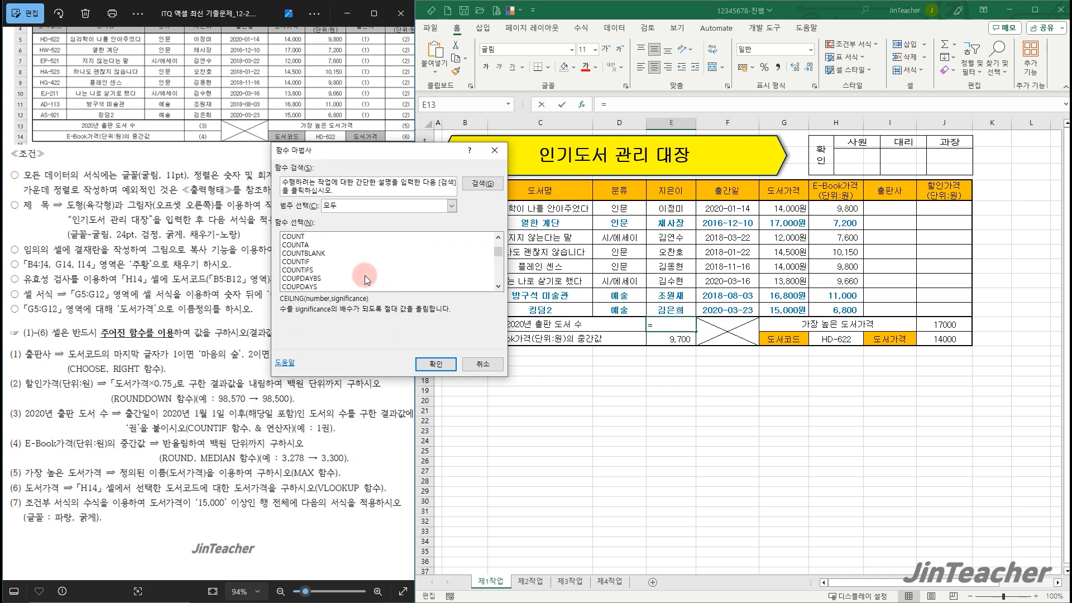
pyautogui.click(330, 262)
pyautogui.click(436, 365)
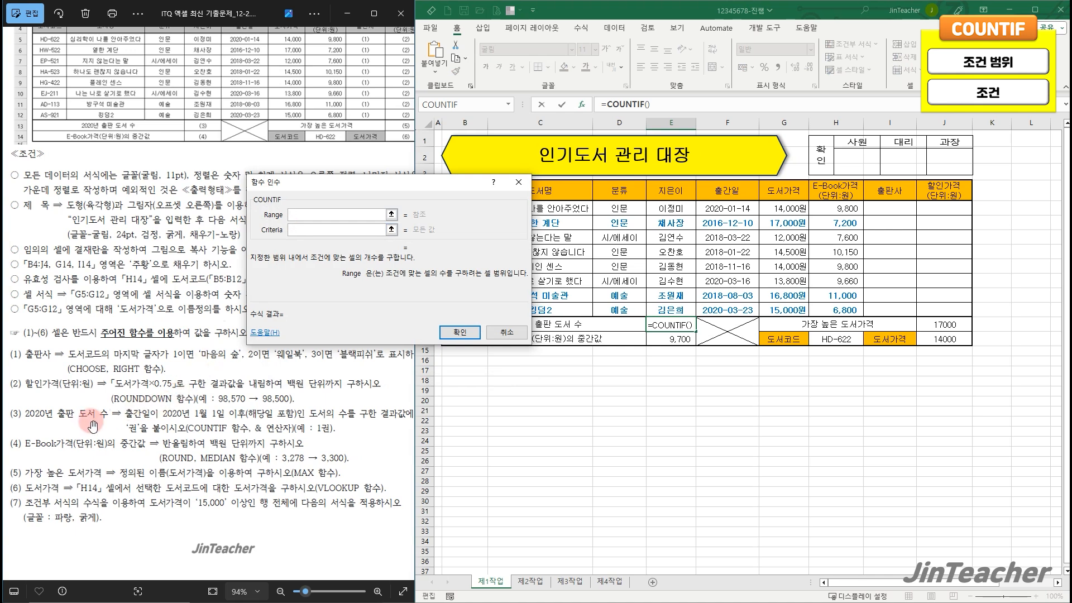
# Complete the COUNTIF with the publication dates F5:F12 as the range and >=2020-1-1 as the criteria
pyautogui.moveTo(737, 208); pyautogui.dragTo(743, 311)
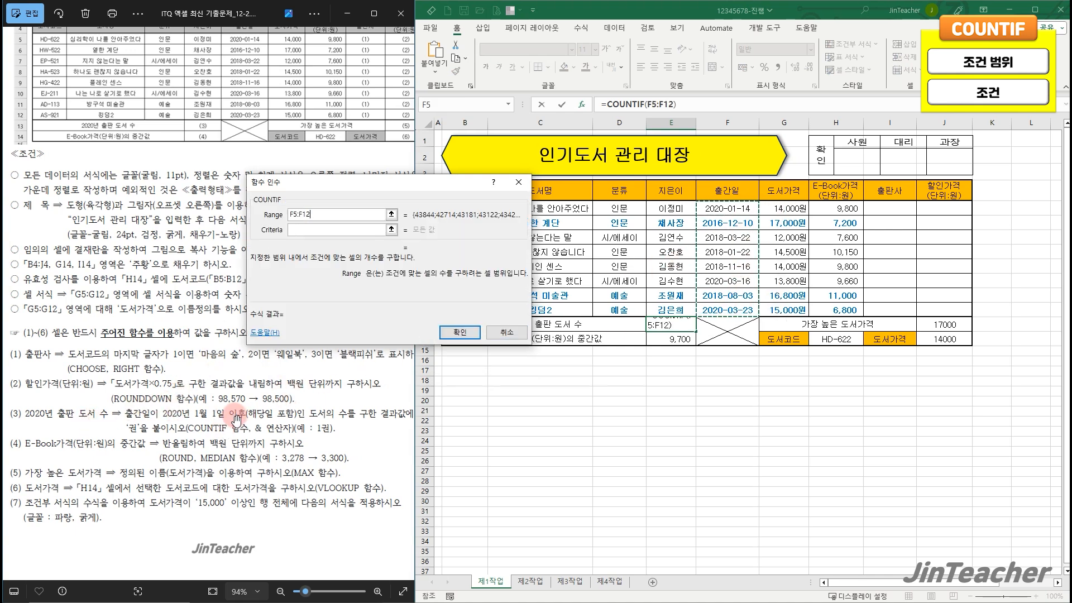
pyautogui.click(320, 230)
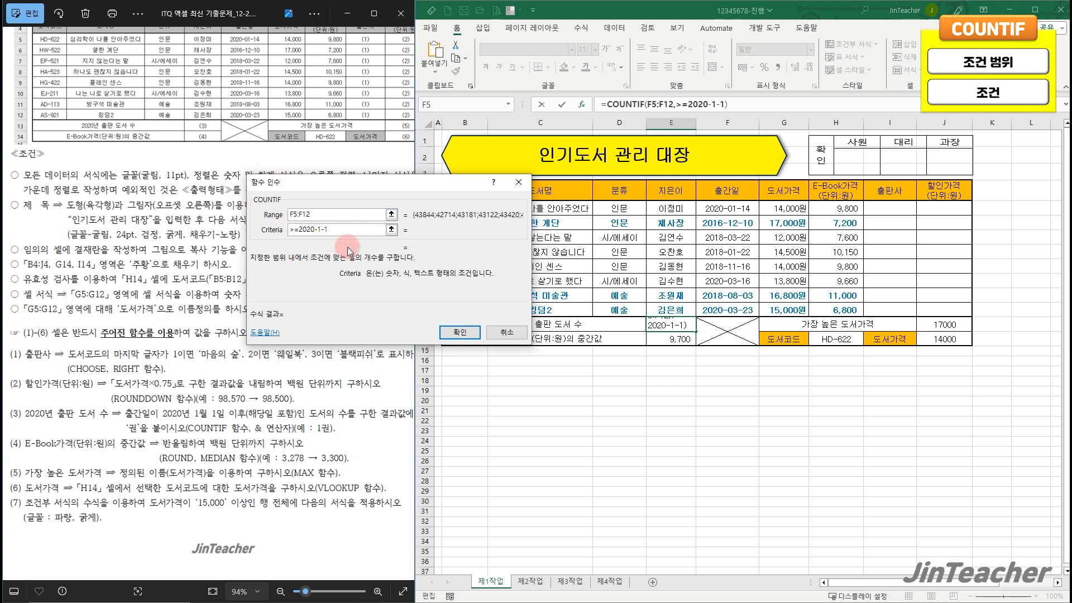
pyautogui.click(461, 332)
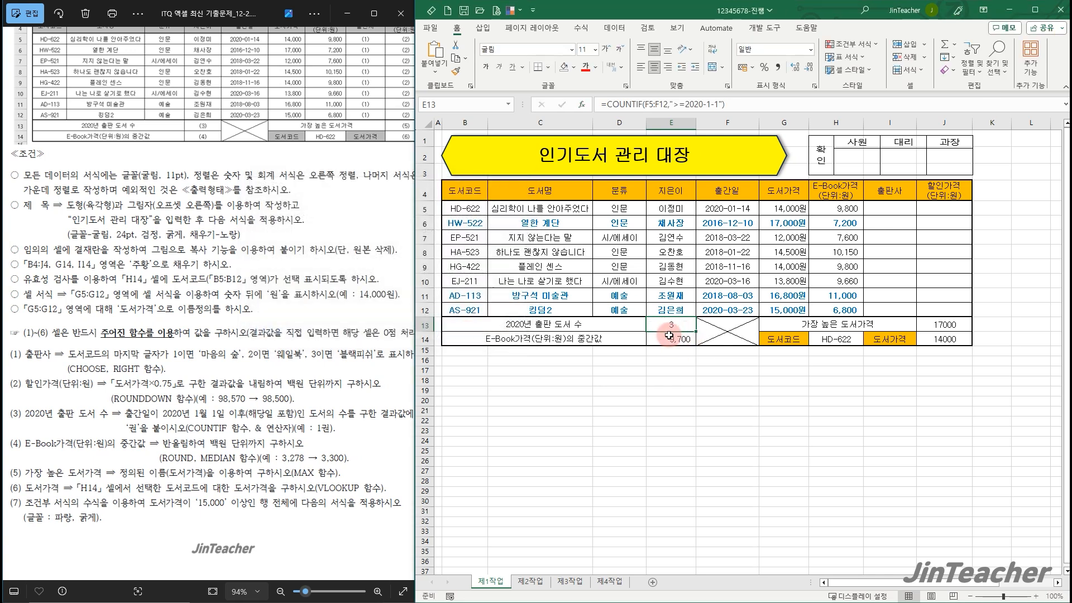
# Append &"권" to the COUNTIF formula in E13
pyautogui.click(766, 104)
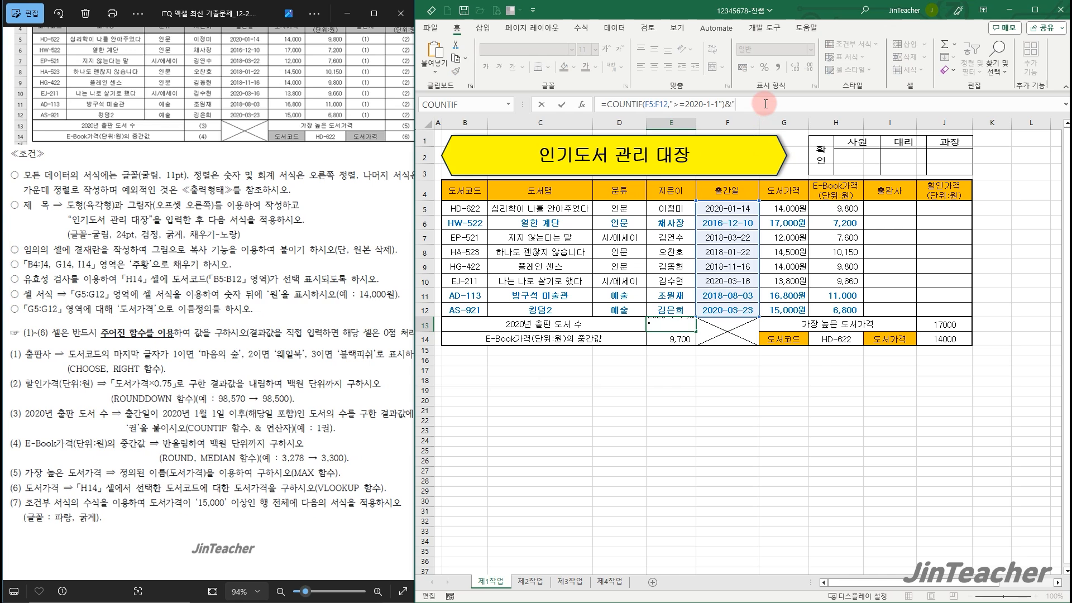
pyautogui.write('&"권"')
pyautogui.press('Return')
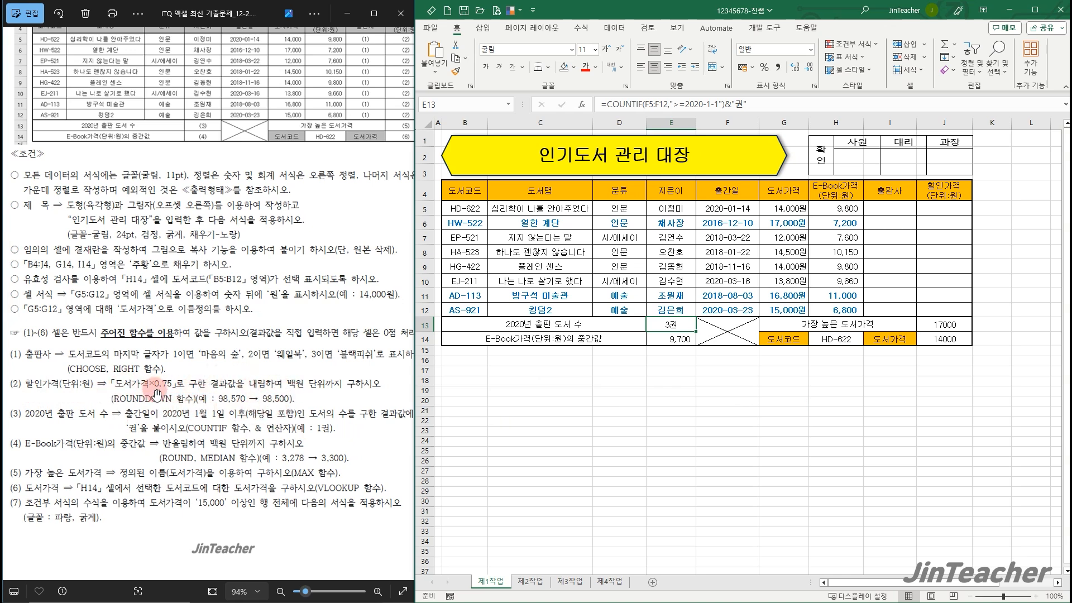
# Insert a ROUNDDOWN function in cell J5, the first cell of the 할인가격 column
pyautogui.click(793, 212)
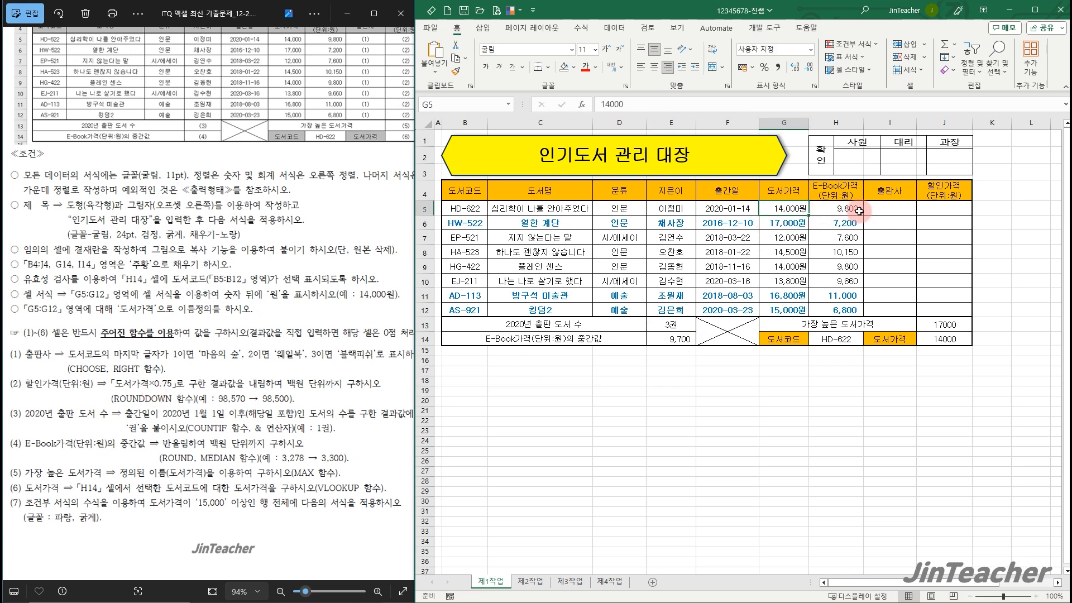
pyautogui.click(945, 208)
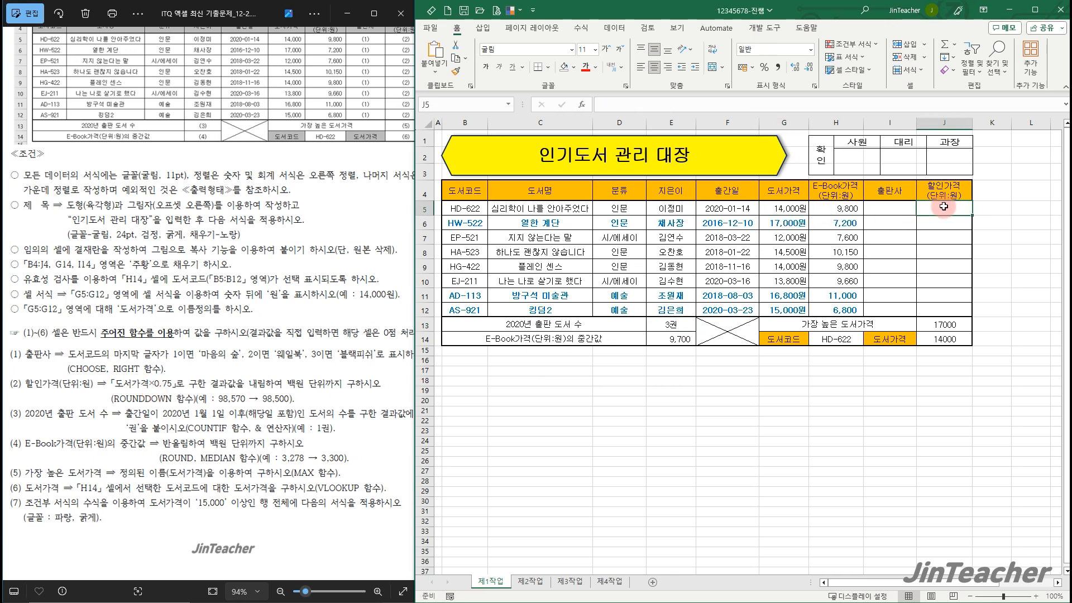
pyautogui.click(582, 106)
pyautogui.click(403, 271)
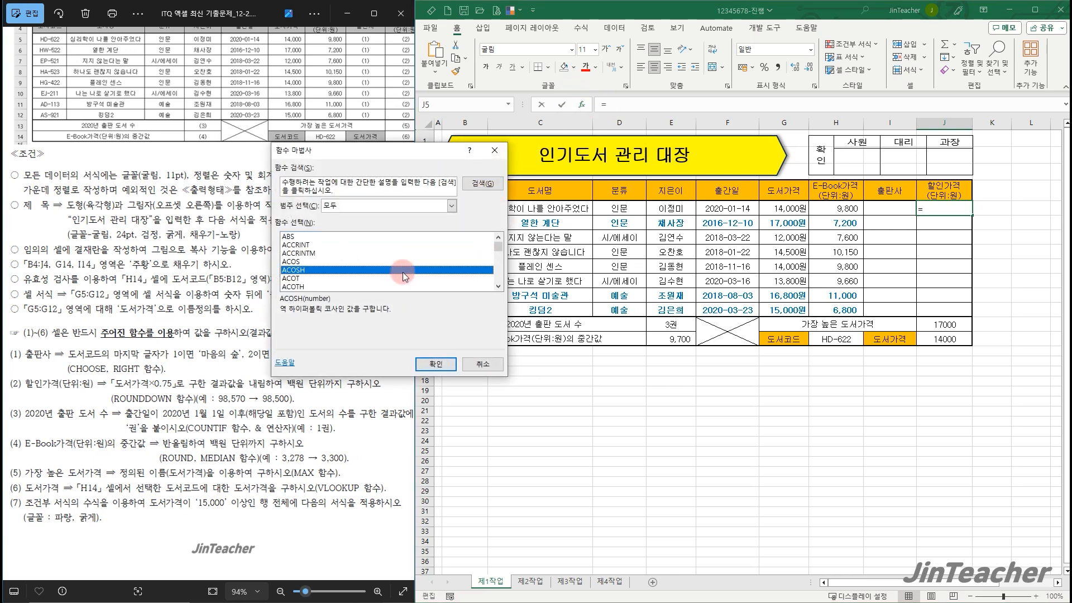
pyautogui.press('r')
pyautogui.scroll(-7, 401, 272)
pyautogui.scroll(3, 401, 273)
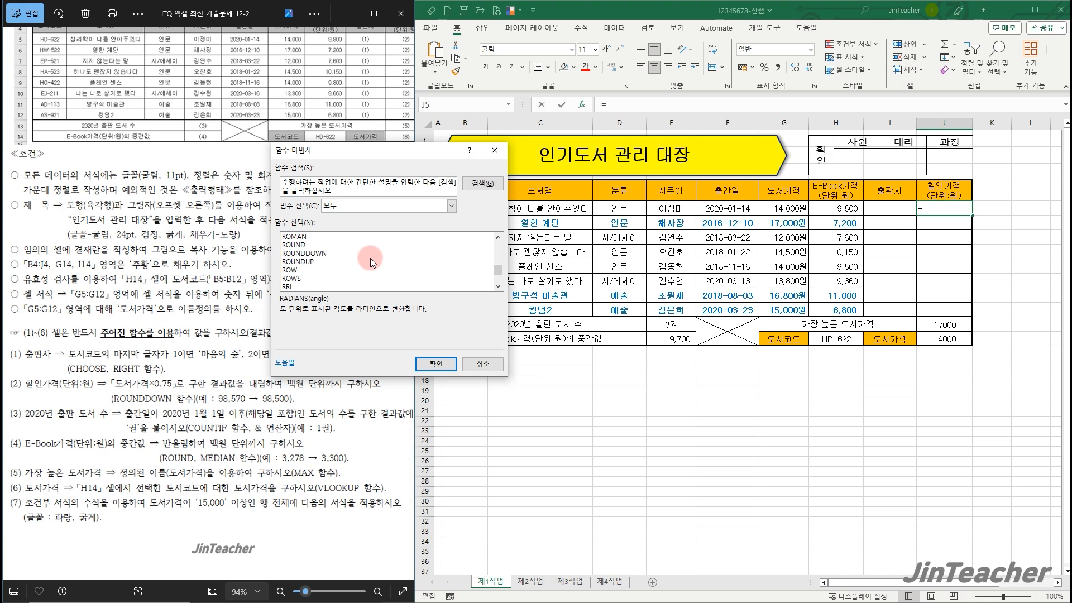
pyautogui.click(318, 254)
pyautogui.click(417, 358)
# Complete the ROUNDDOWN in J5 with G5*0.75 as the number and -2 as the number of digits
pyautogui.moveTo(557, 354); pyautogui.dragTo(727, 352)
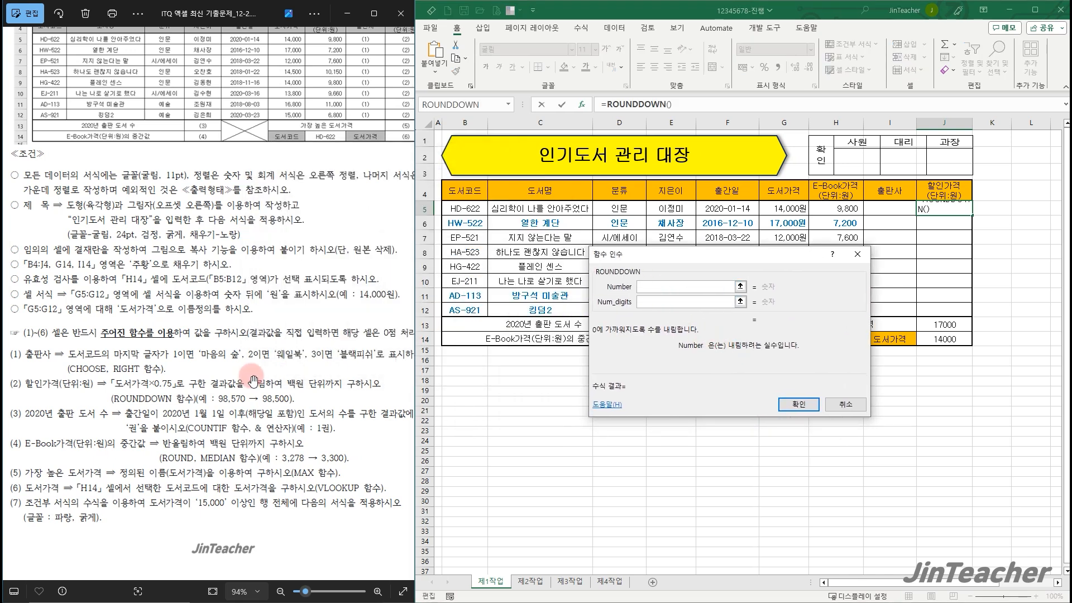
pyautogui.moveTo(755, 320); pyautogui.dragTo(811, 315)
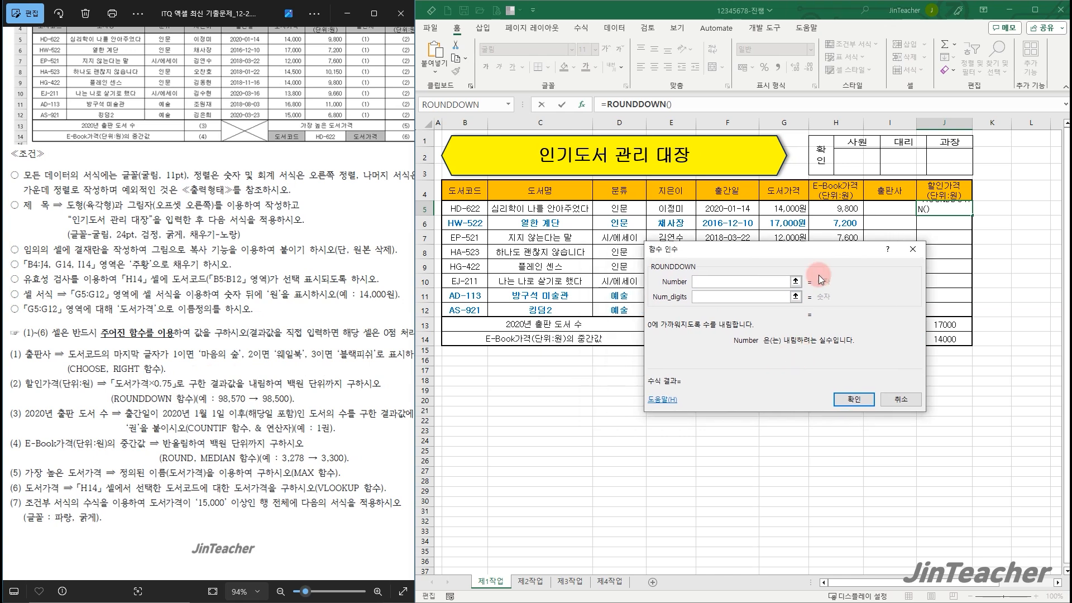
pyautogui.click(793, 208)
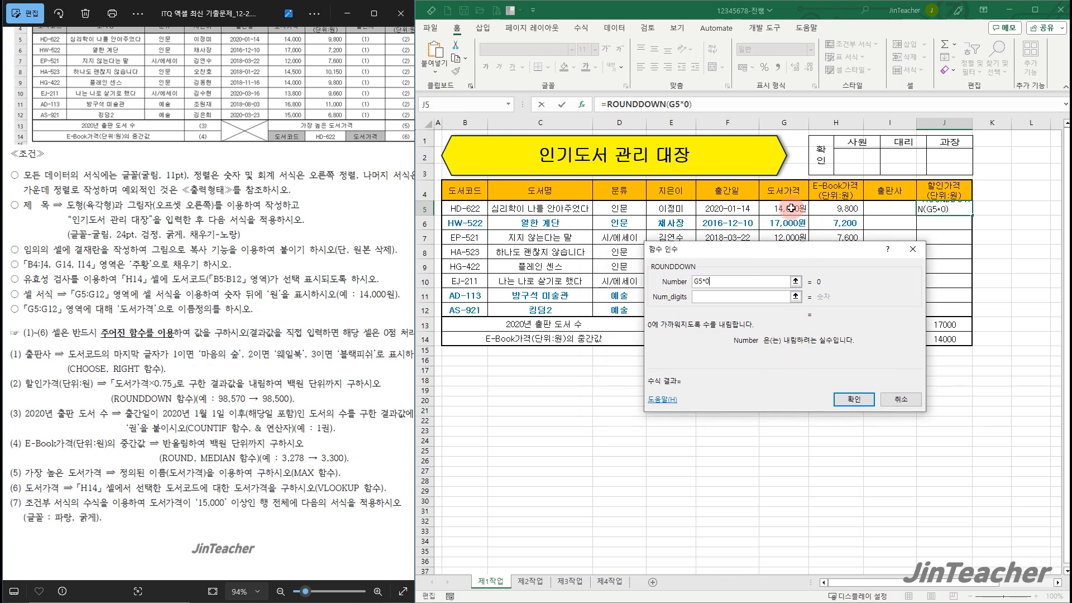
pyautogui.click(713, 297)
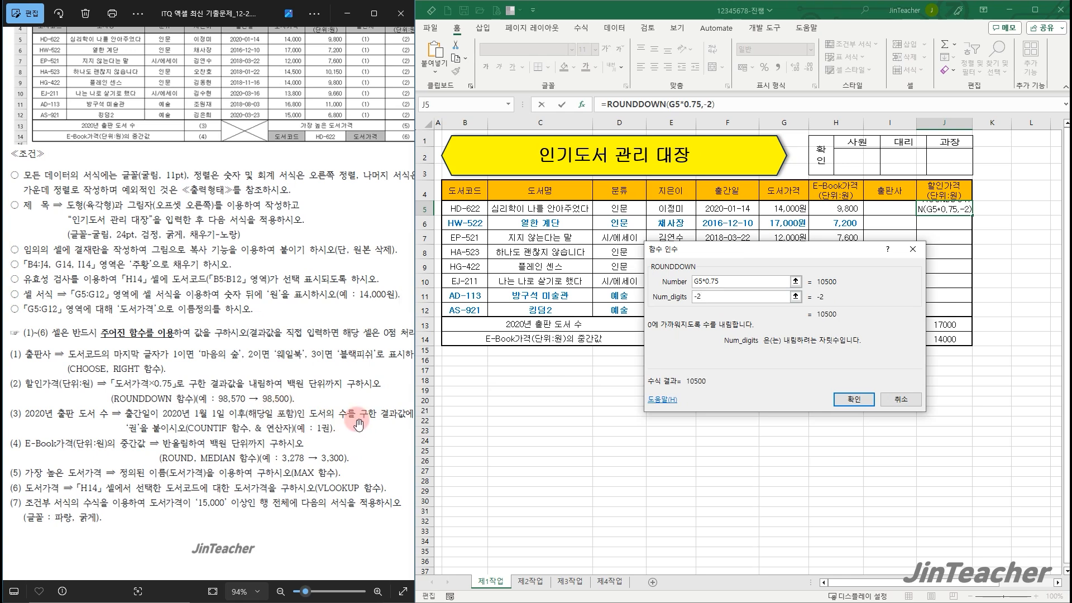
pyautogui.click(853, 399)
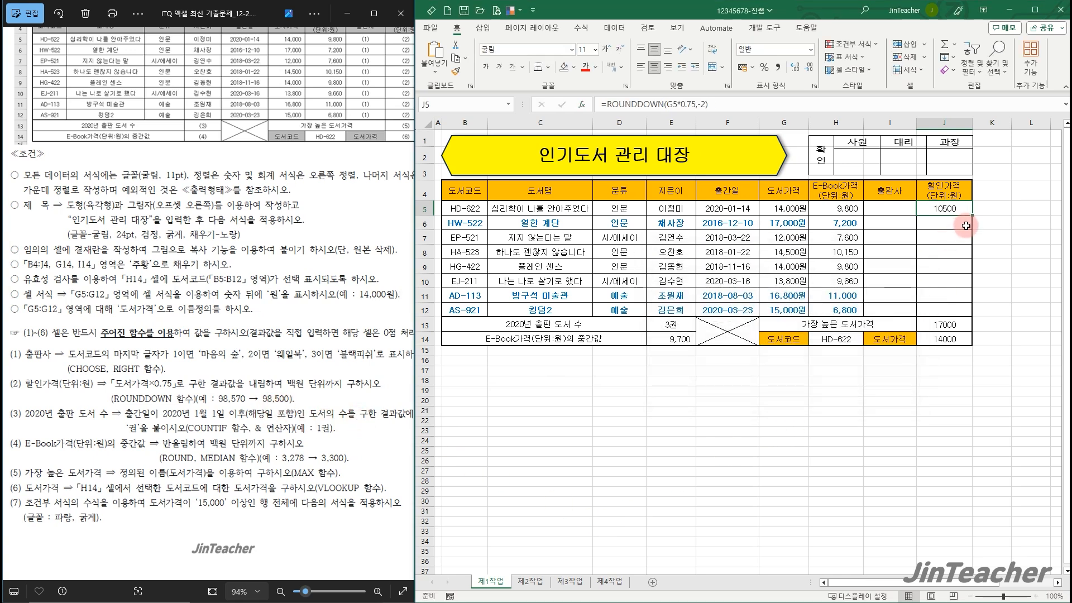
# Fill the discount price formula from J5 down to J12 without copying the formatting
pyautogui.moveTo(972, 215); pyautogui.dragTo(973, 312)
pyautogui.click(981, 323)
pyautogui.click(1006, 364)
pyautogui.click(956, 312)
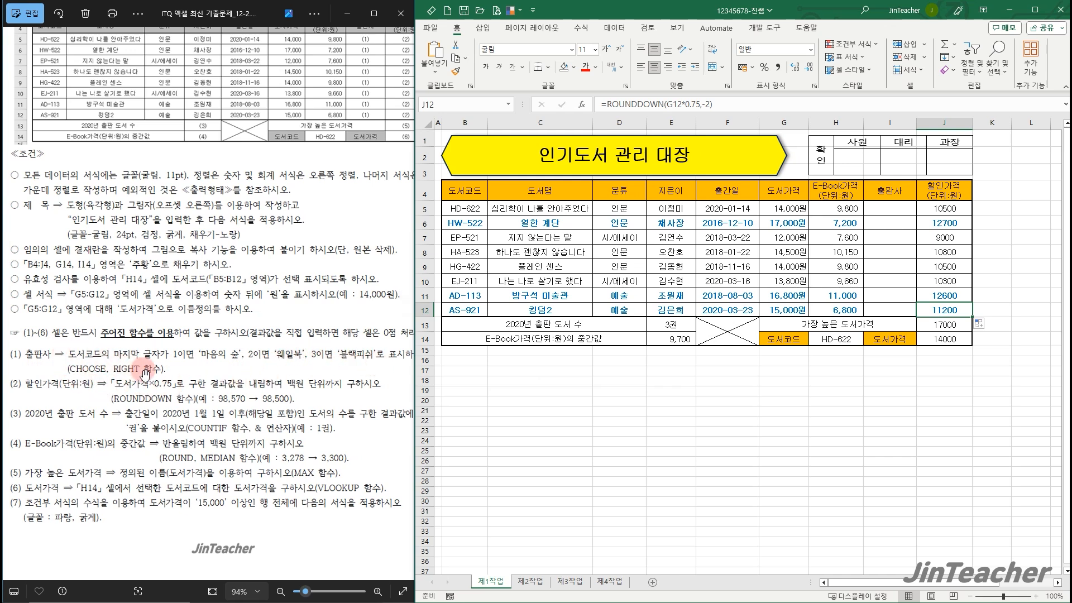
# Insert a RIGHT function in cell I5, the first cell of the 출판사 column
pyautogui.click(470, 223)
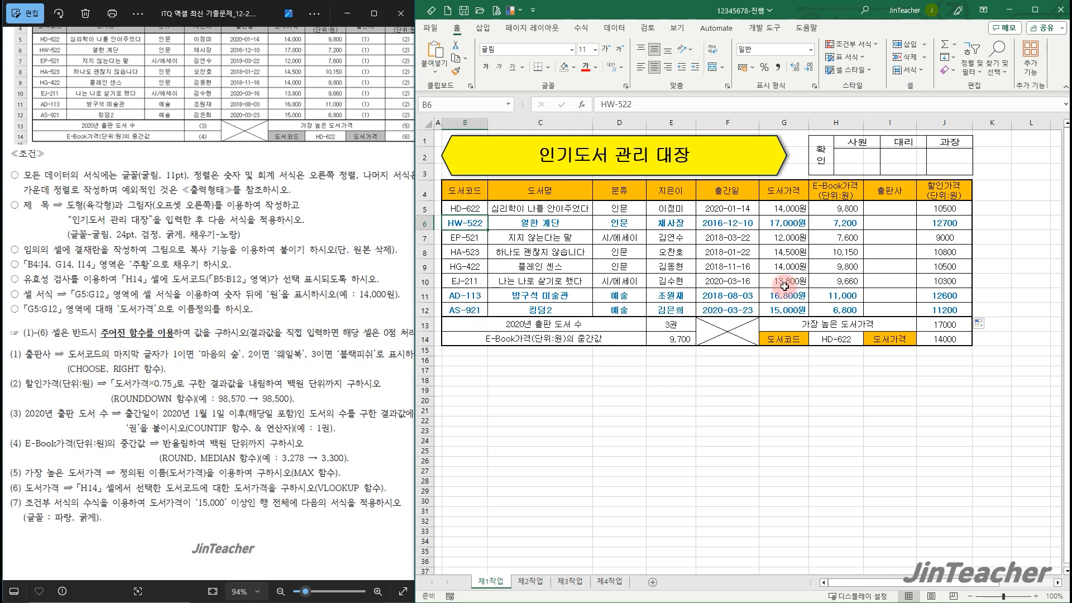
pyautogui.click(888, 210)
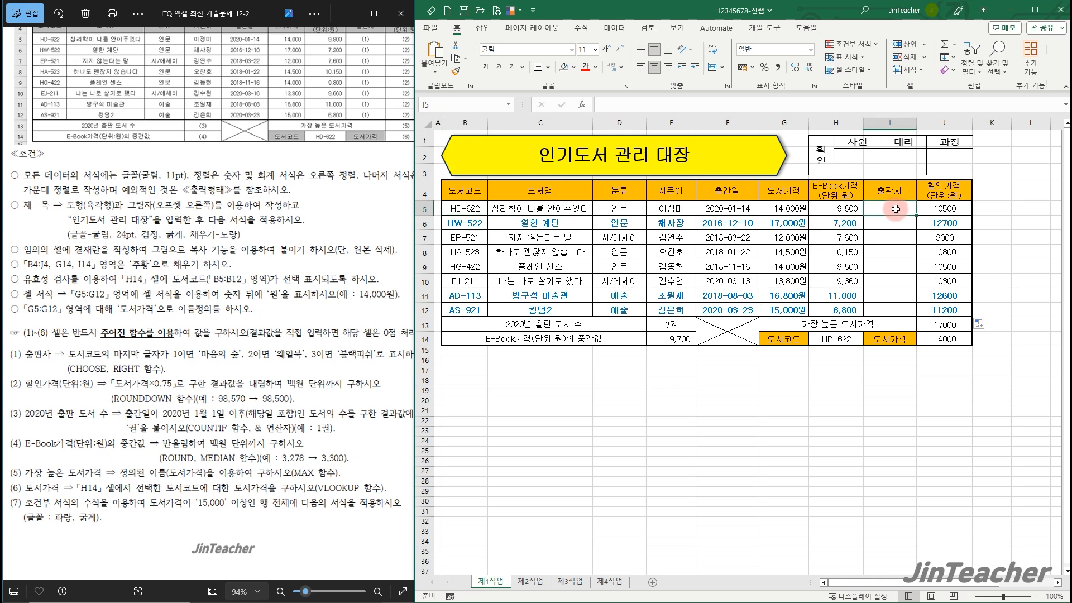
pyautogui.click(588, 107)
pyautogui.click(704, 337)
pyautogui.press('r')
pyautogui.scroll(-4, 762, 326)
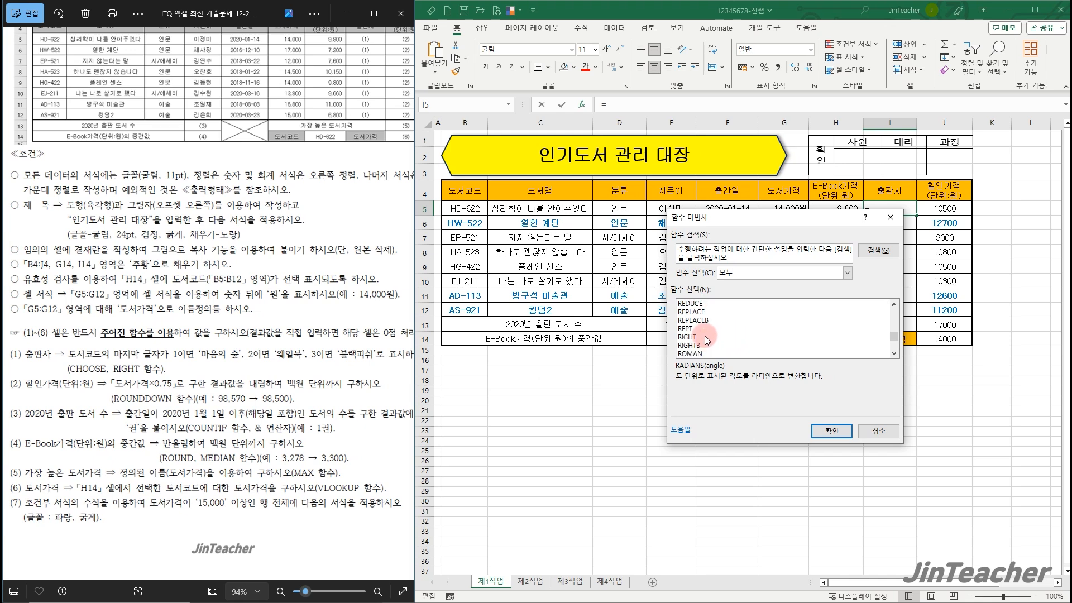
pyautogui.click(707, 338)
pyautogui.click(832, 431)
# Complete the RIGHT function in I5 with text B5 and 1 character
pyautogui.moveTo(719, 372); pyautogui.dragTo(593, 331)
pyautogui.click(463, 208)
pyautogui.click(587, 259)
pyautogui.write('1')
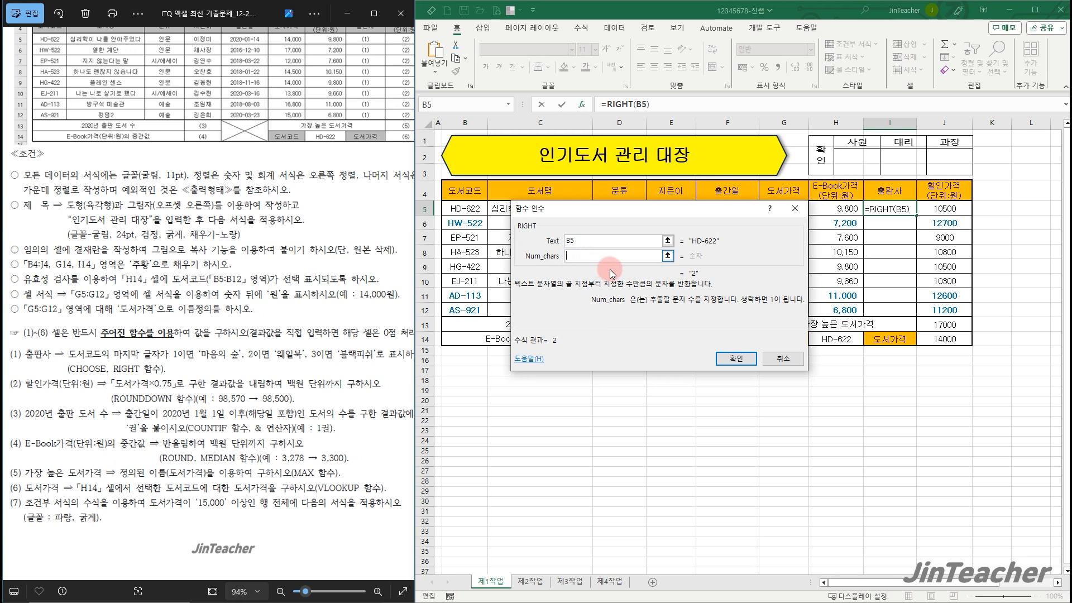
pyautogui.click(736, 358)
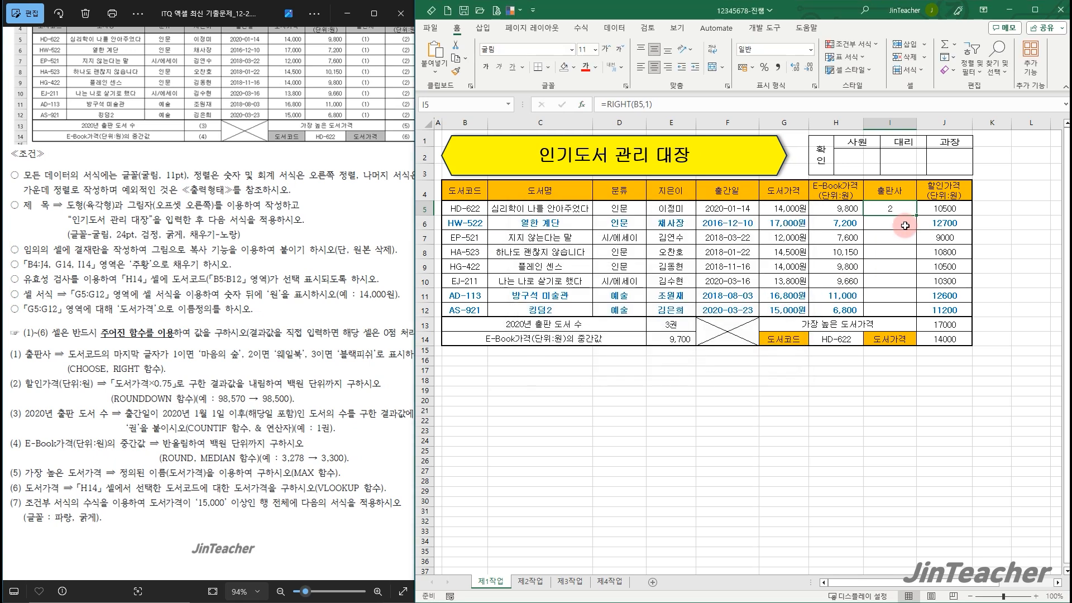
# Cut RIGHT(B5,1) out of the I5 formula and insert a CHOOSE function in its place
pyautogui.moveTo(607, 104); pyautogui.dragTo(694, 103)
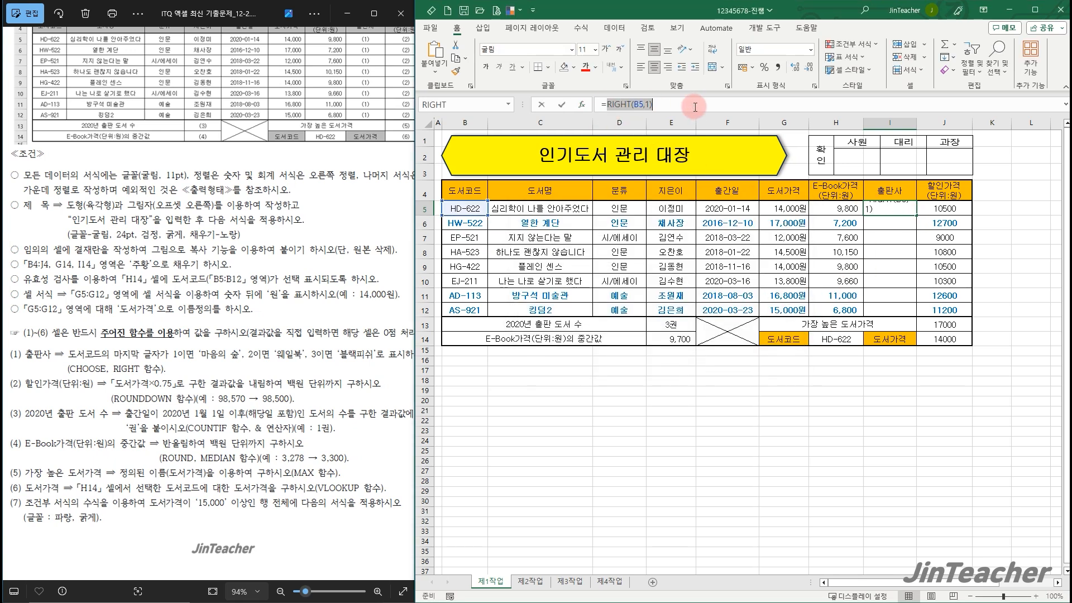
pyautogui.click(456, 44)
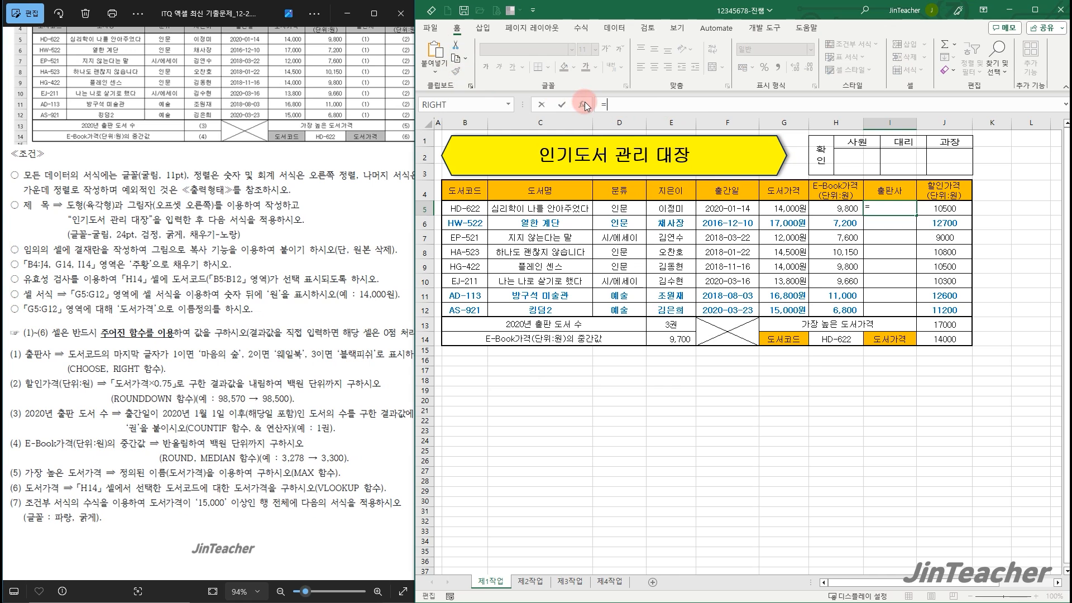
pyautogui.click(582, 103)
pyautogui.press('c')
pyautogui.scroll(-2, 619, 293)
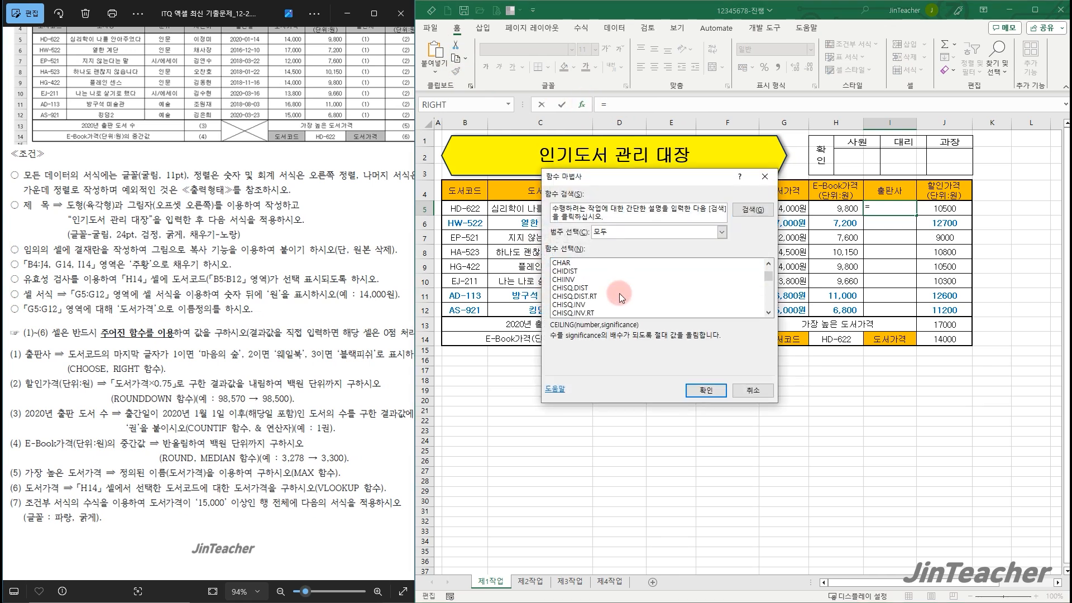
pyautogui.click(594, 305)
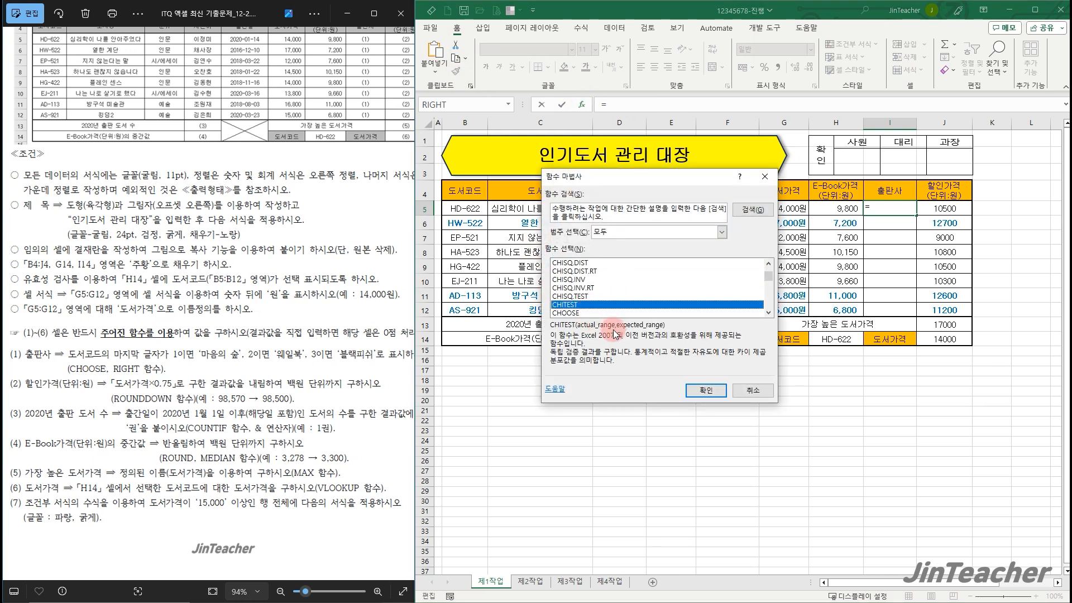
pyautogui.click(596, 313)
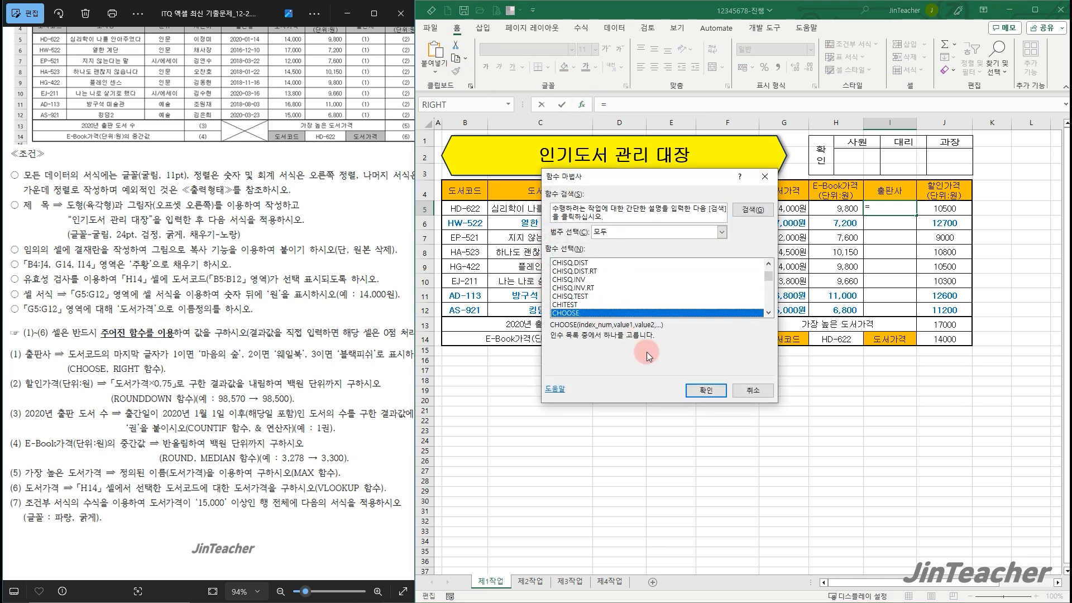
pyautogui.click(705, 391)
# Complete the CHOOSE in I5 with the cut RIGHT(B5,1) as Index_num and 마음의 숲, 웨일북 and 블랙피쉬 as values 1 to 3
pyautogui.rightClick(581, 219)
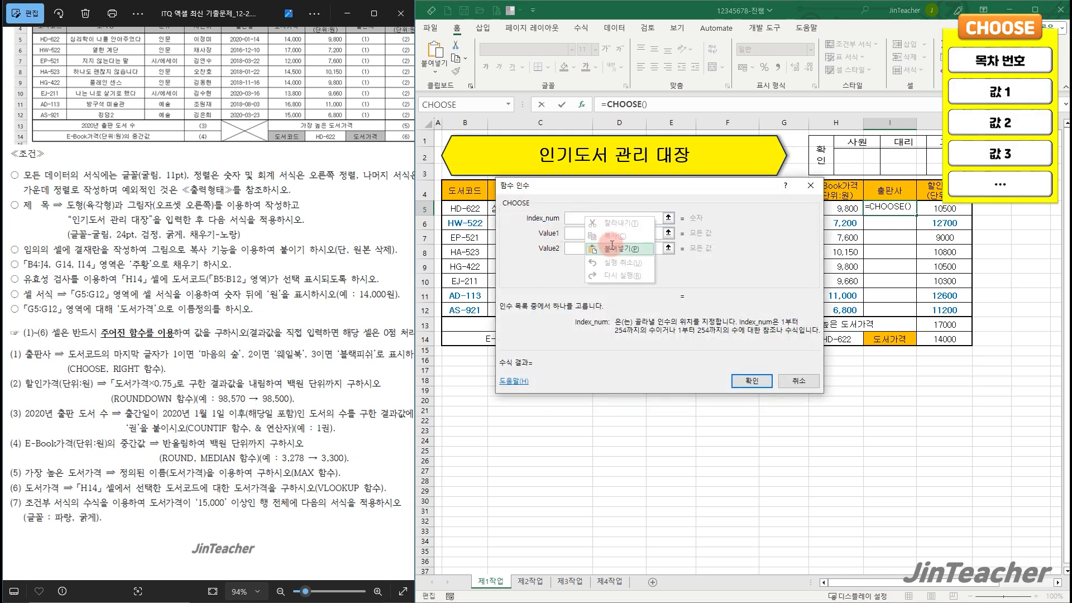
pyautogui.click(612, 250)
pyautogui.click(495, 316)
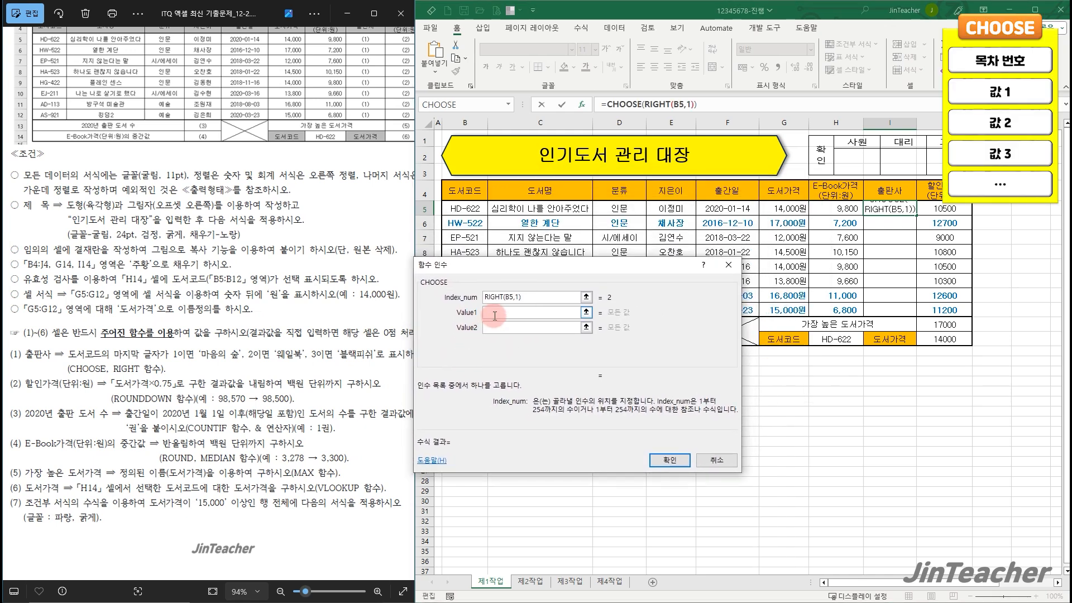
pyautogui.write('마음의 숲')
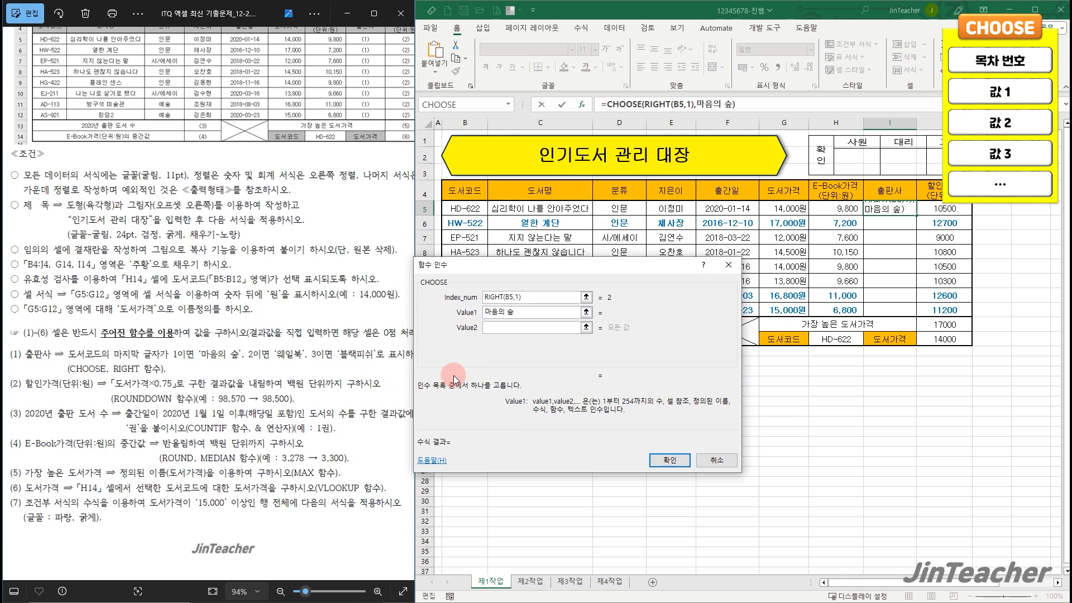
pyautogui.click(507, 327)
pyautogui.write('우일부')
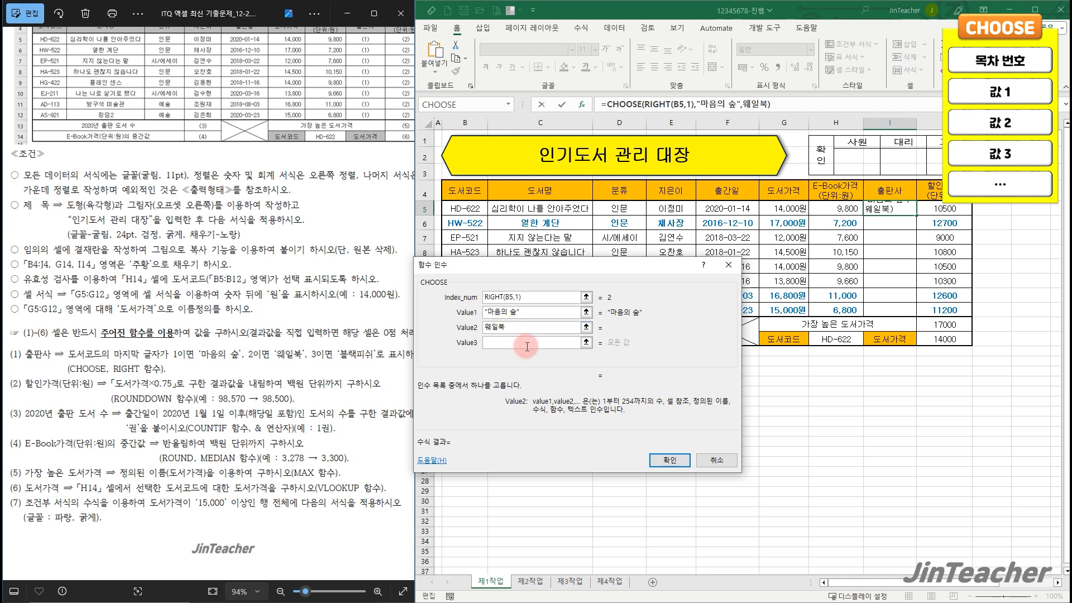
pyautogui.click(527, 347)
pyautogui.write('블래')
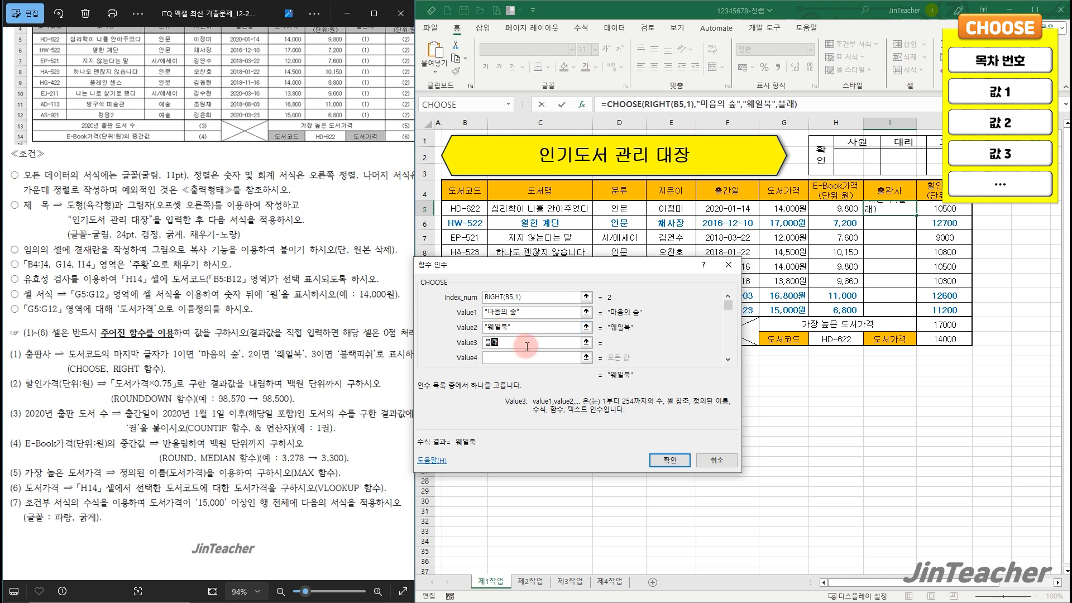
pyautogui.write('피쉬')
pyautogui.click(670, 460)
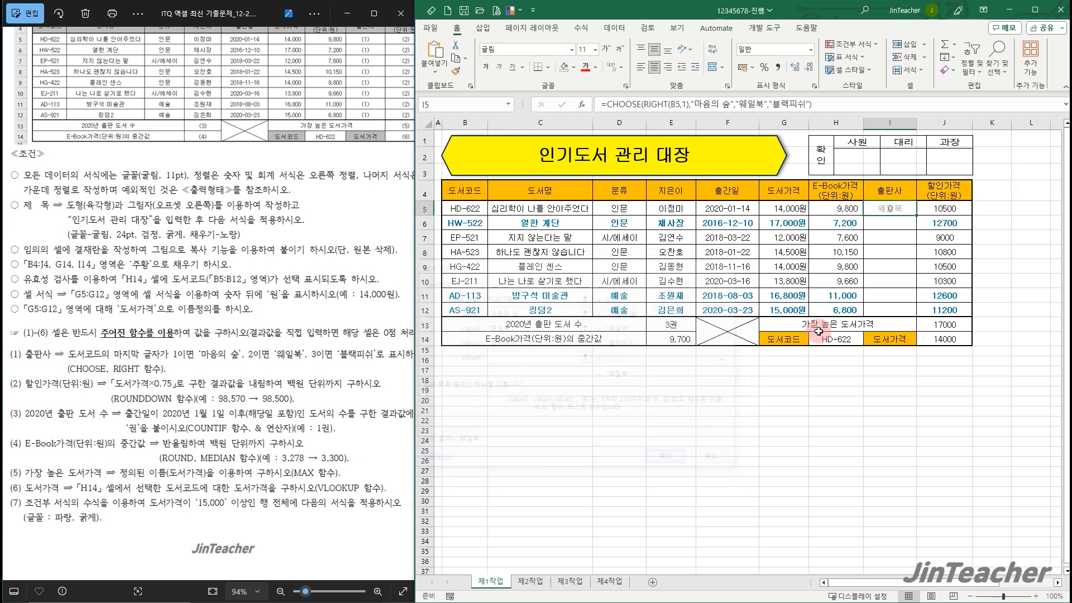
# Fill the 출판사 formula from I5 down to I12 without copying the formatting
pyautogui.moveTo(916, 214); pyautogui.dragTo(909, 312)
pyautogui.click(924, 324)
pyautogui.click(970, 364)
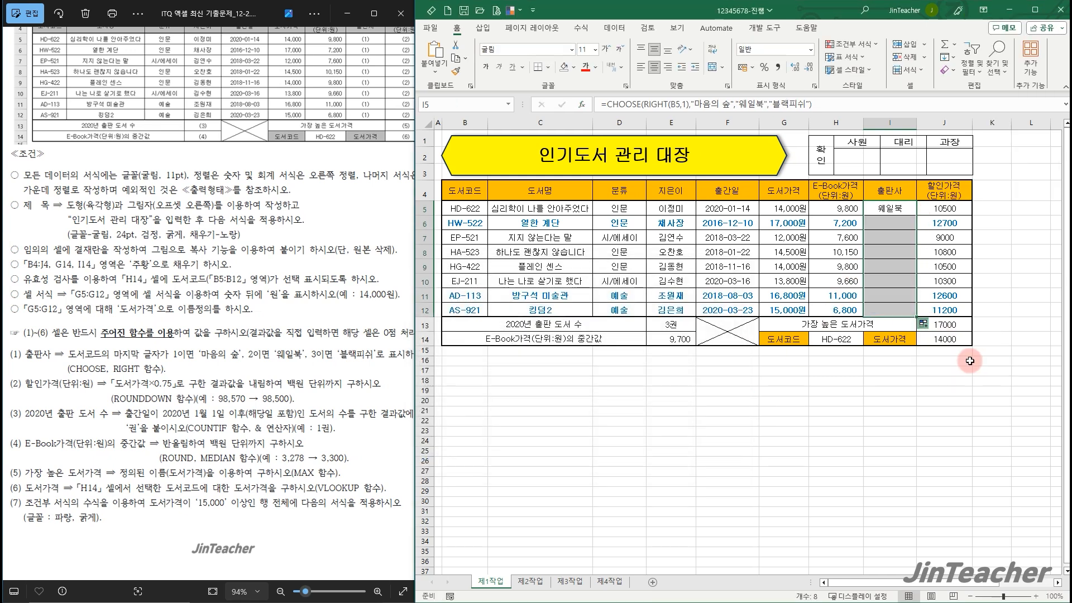
pyautogui.click(908, 310)
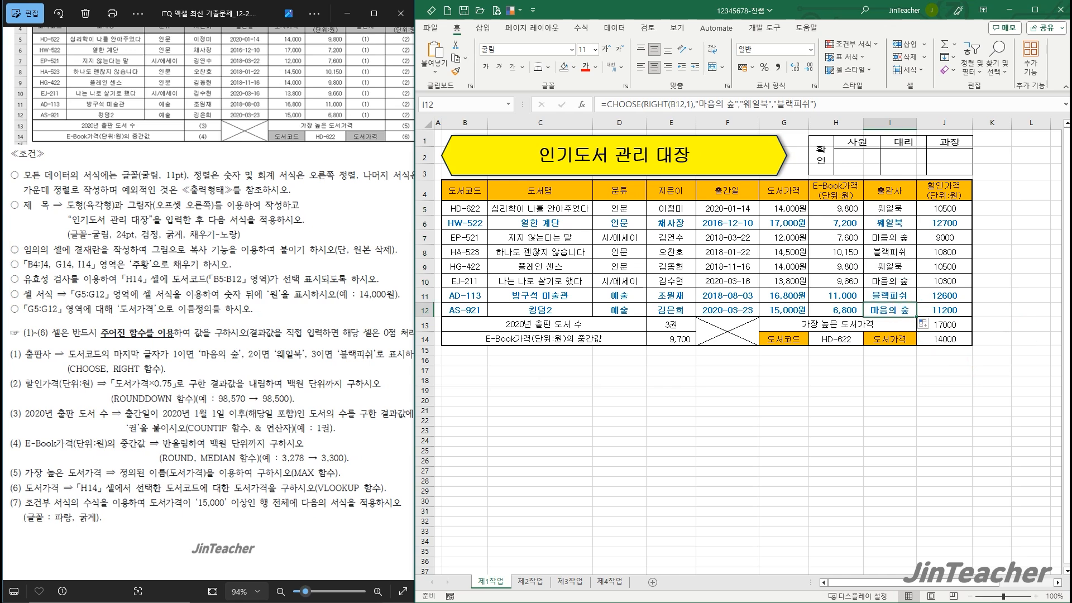
# Right-align J5:J14 together with E14 and apply the comma number style to them
pyautogui.moveTo(956, 208); pyautogui.dragTo(949, 339)
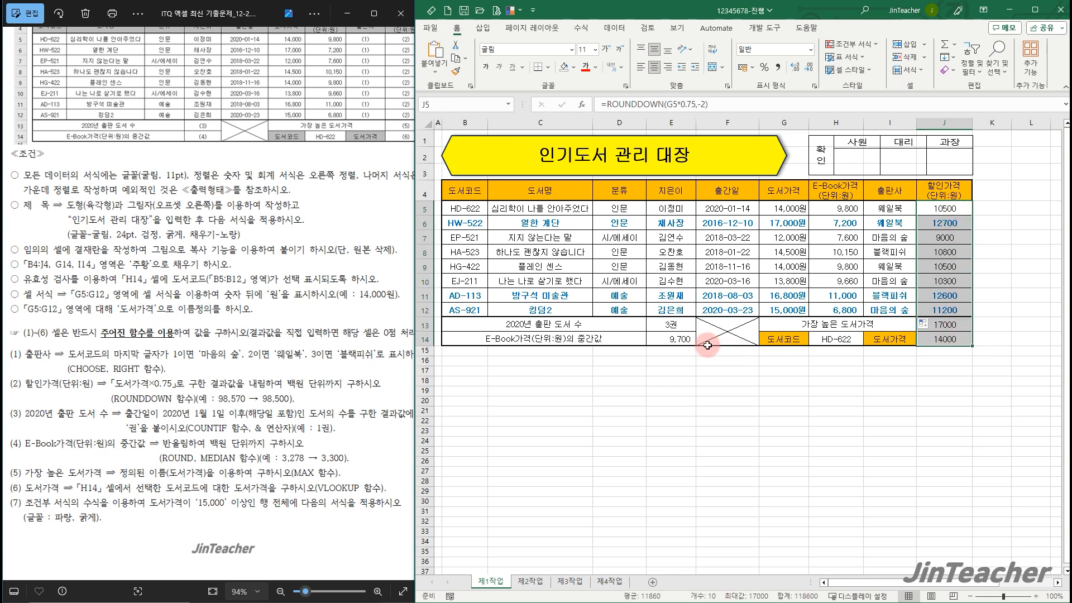
pyautogui.keyDown('ctrl'); pyautogui.click(673, 339); pyautogui.keyUp('ctrl')
pyautogui.click(667, 68)
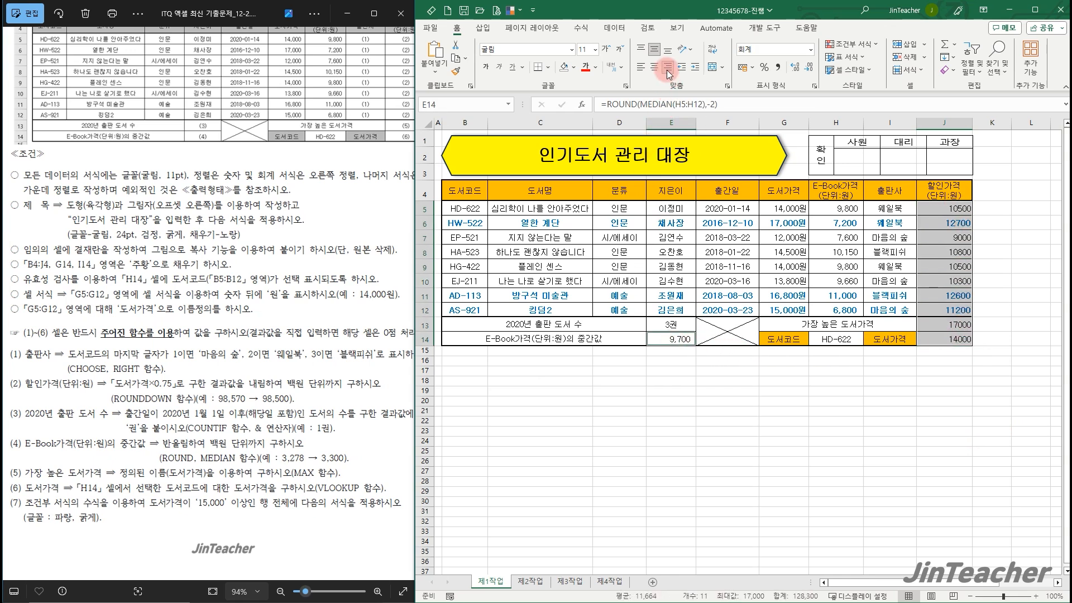
pyautogui.click(779, 68)
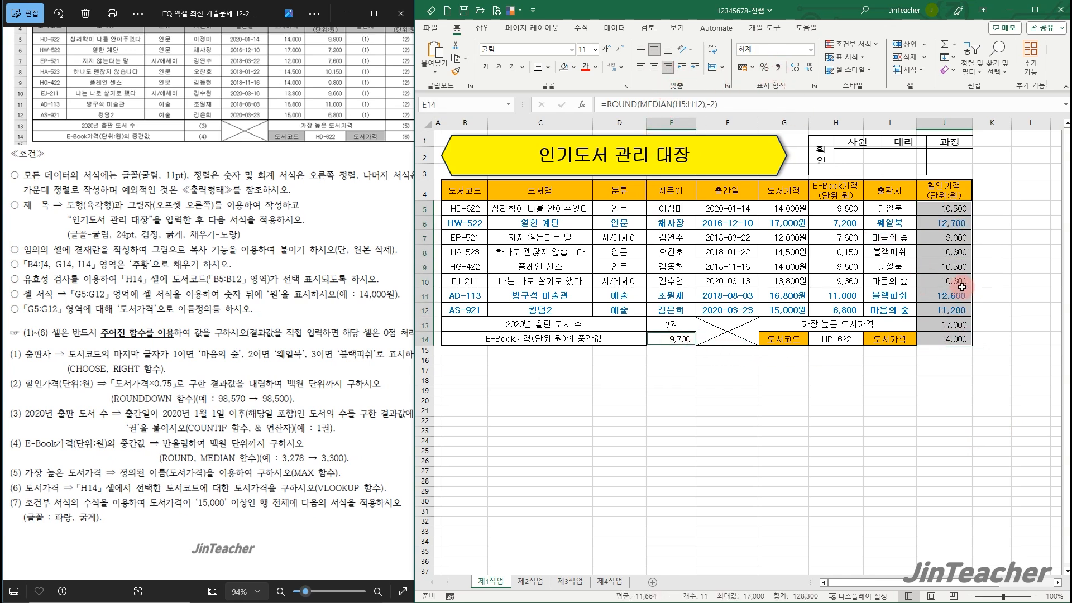
pyautogui.click(890, 252)
pyautogui.click(687, 321)
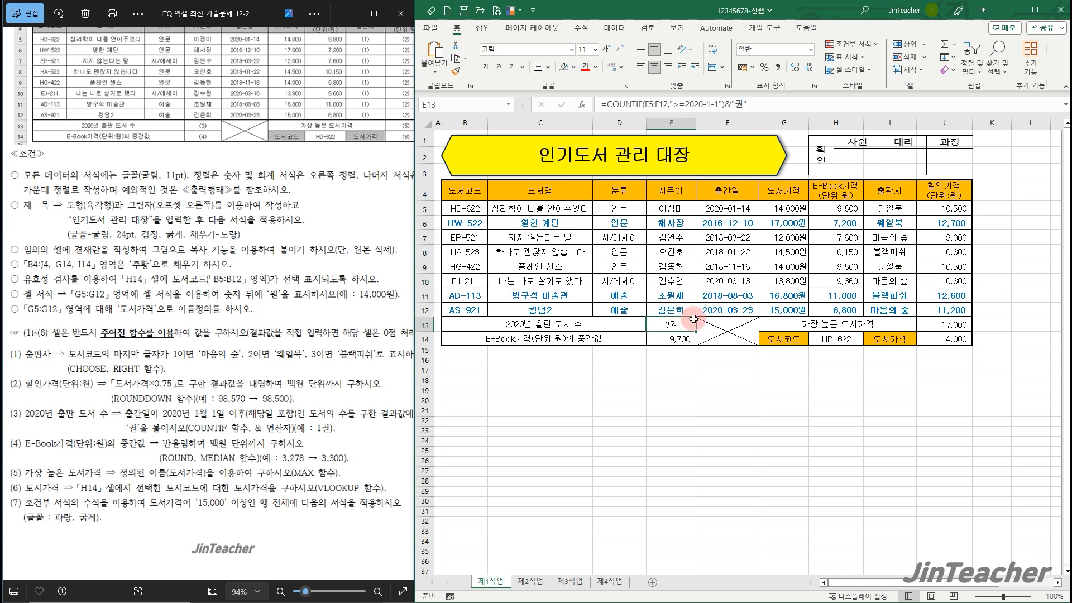
pyautogui.click(899, 293)
pyautogui.click(926, 359)
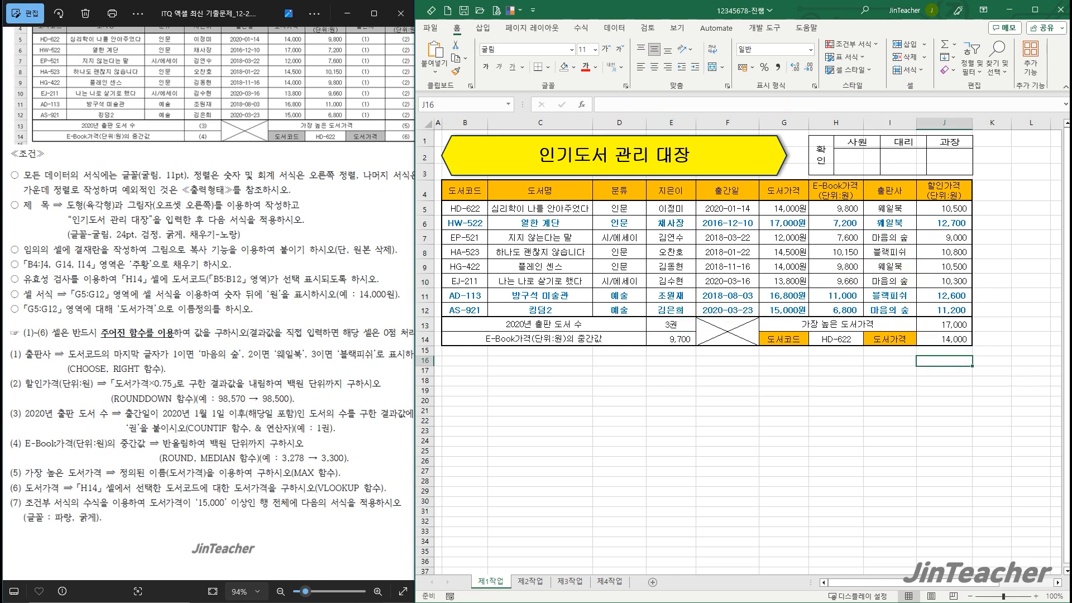